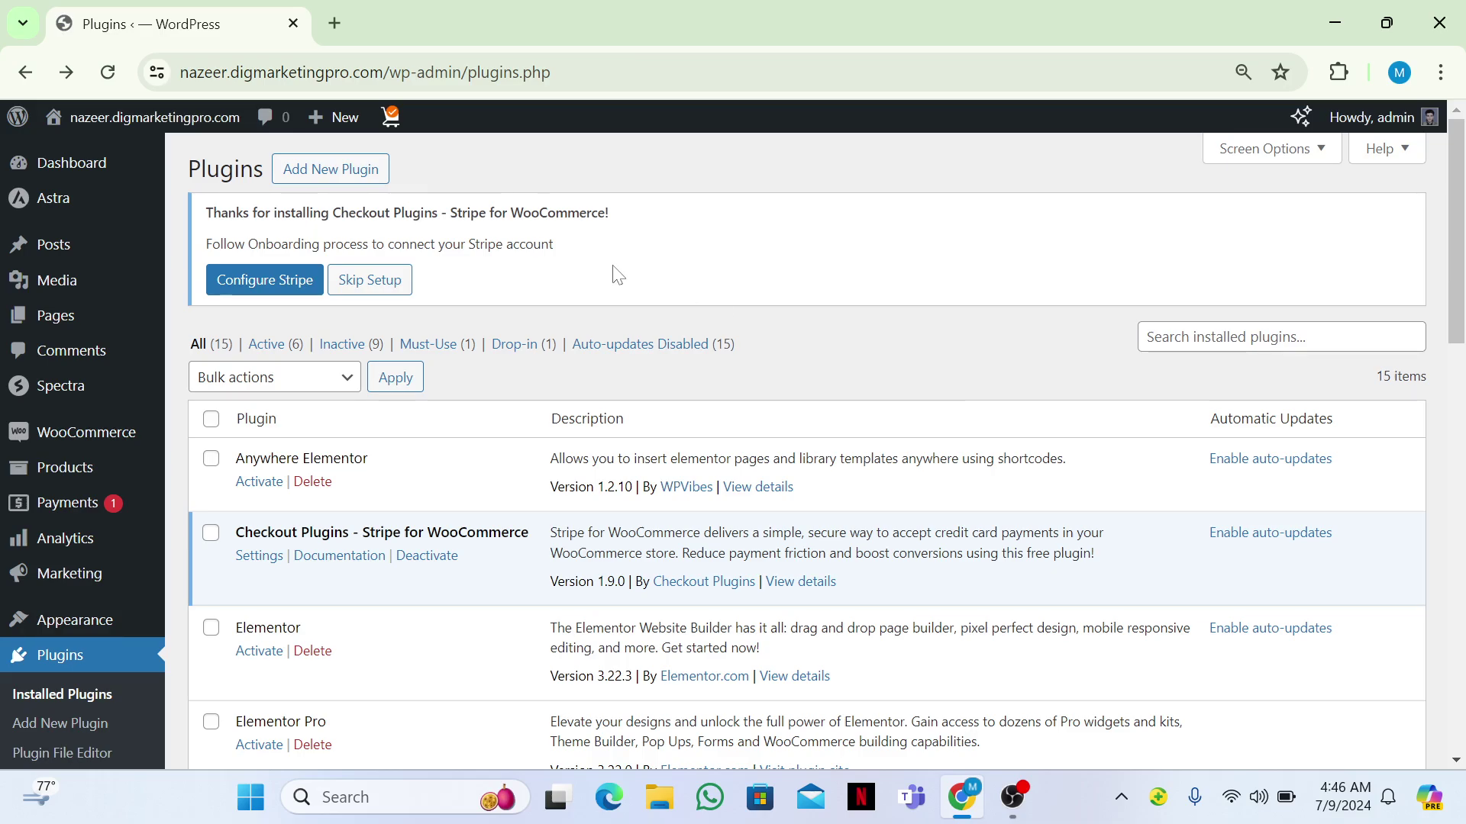
Step: Search the new-plugin directory for "direct checkout"
{"action": "left_click", "coordinate": [52, 725]}
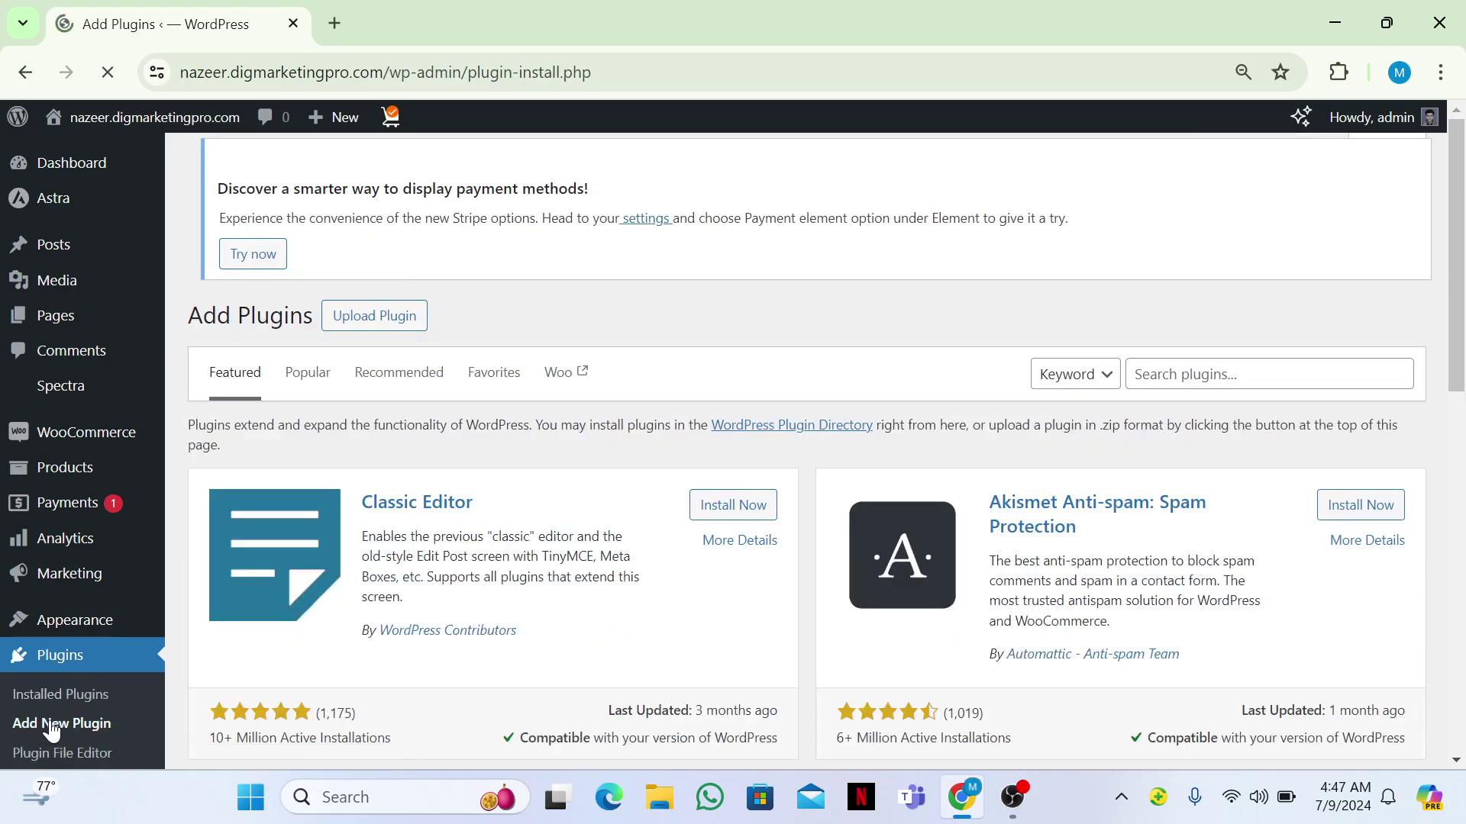
{"action": "left_click", "coordinate": [1268, 377]}
{"action": "type", "text": "direct"}
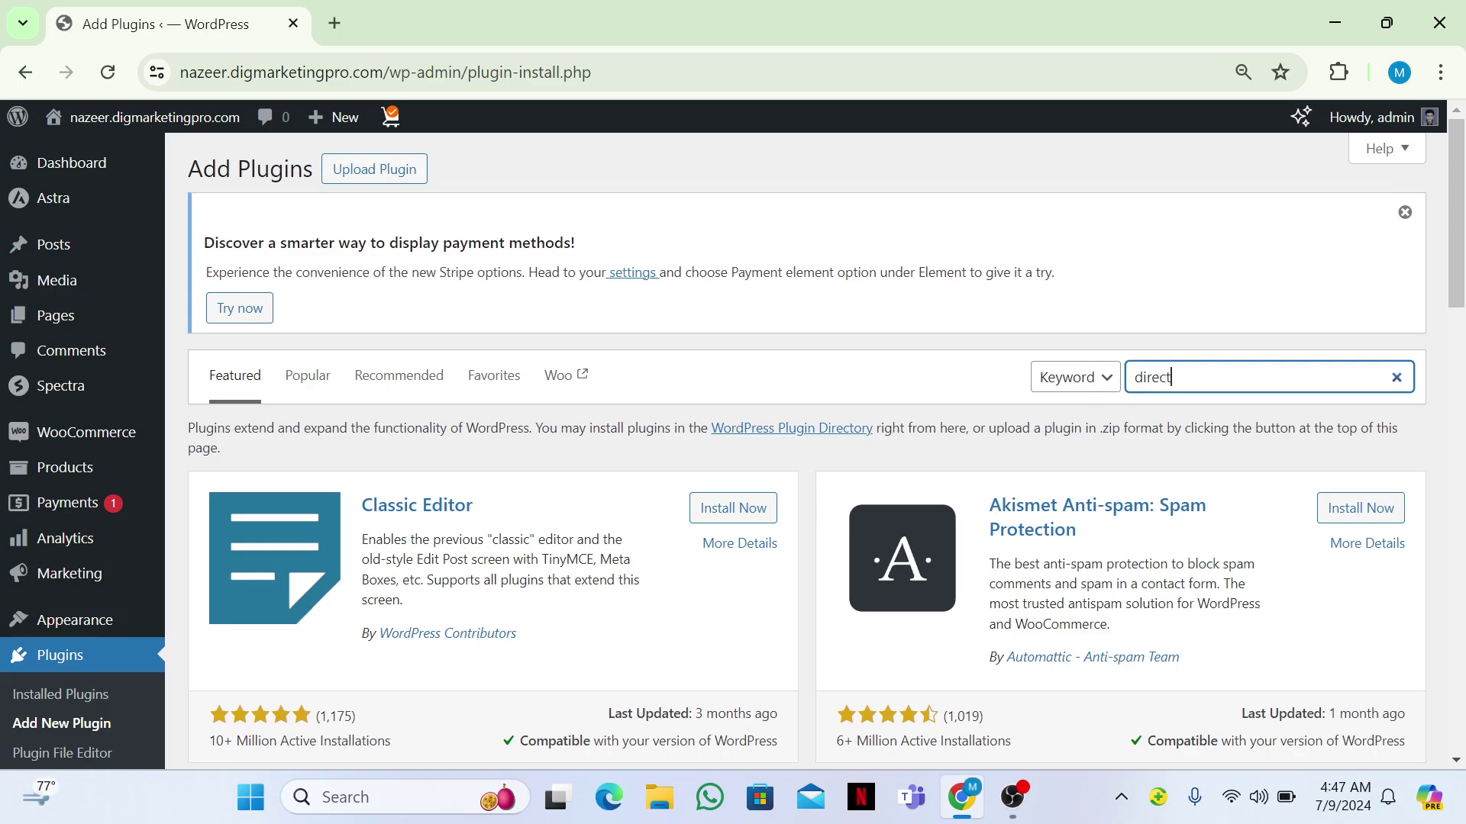
{"action": "type", "text": " checkout"}
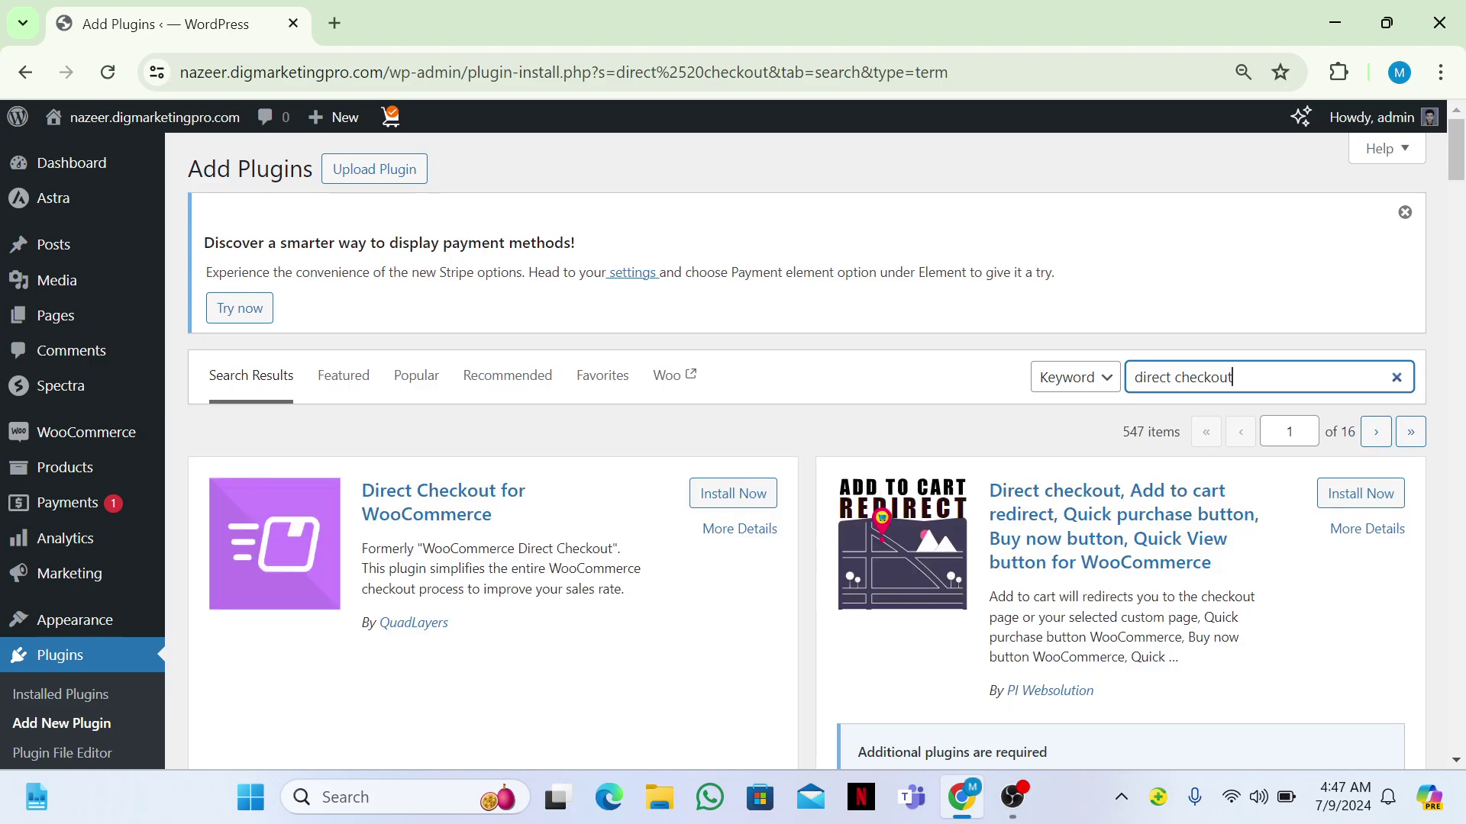
Step: Install and activate the "Direct checkout, Add to cart redirect, Quick purchase button" plugin by PI Websolution
{"action": "scroll", "coordinate": [1432, 333], "scroll_direction": "down", "scroll_amount": 1}
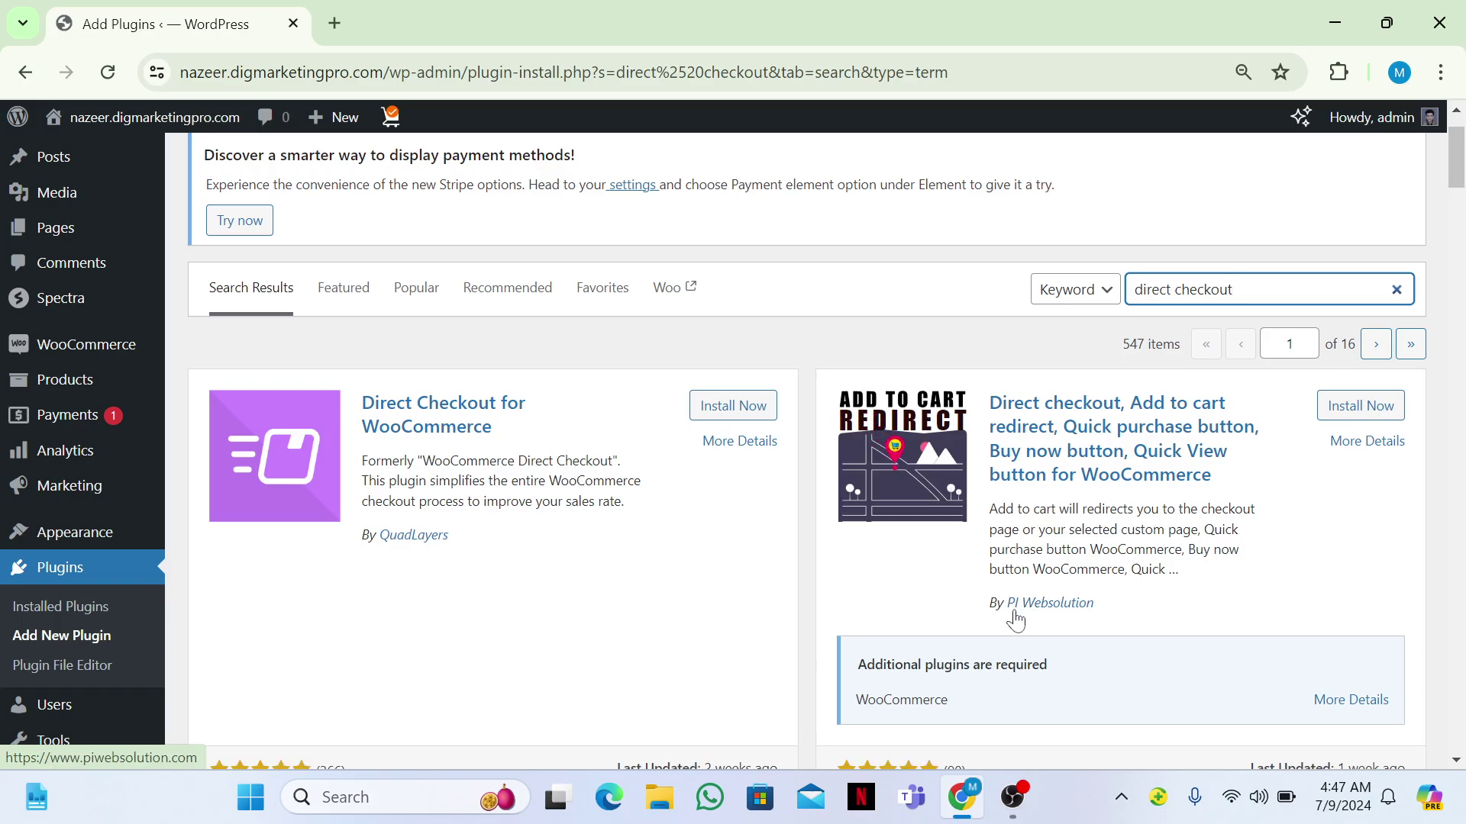
{"action": "left_click", "coordinate": [1351, 413]}
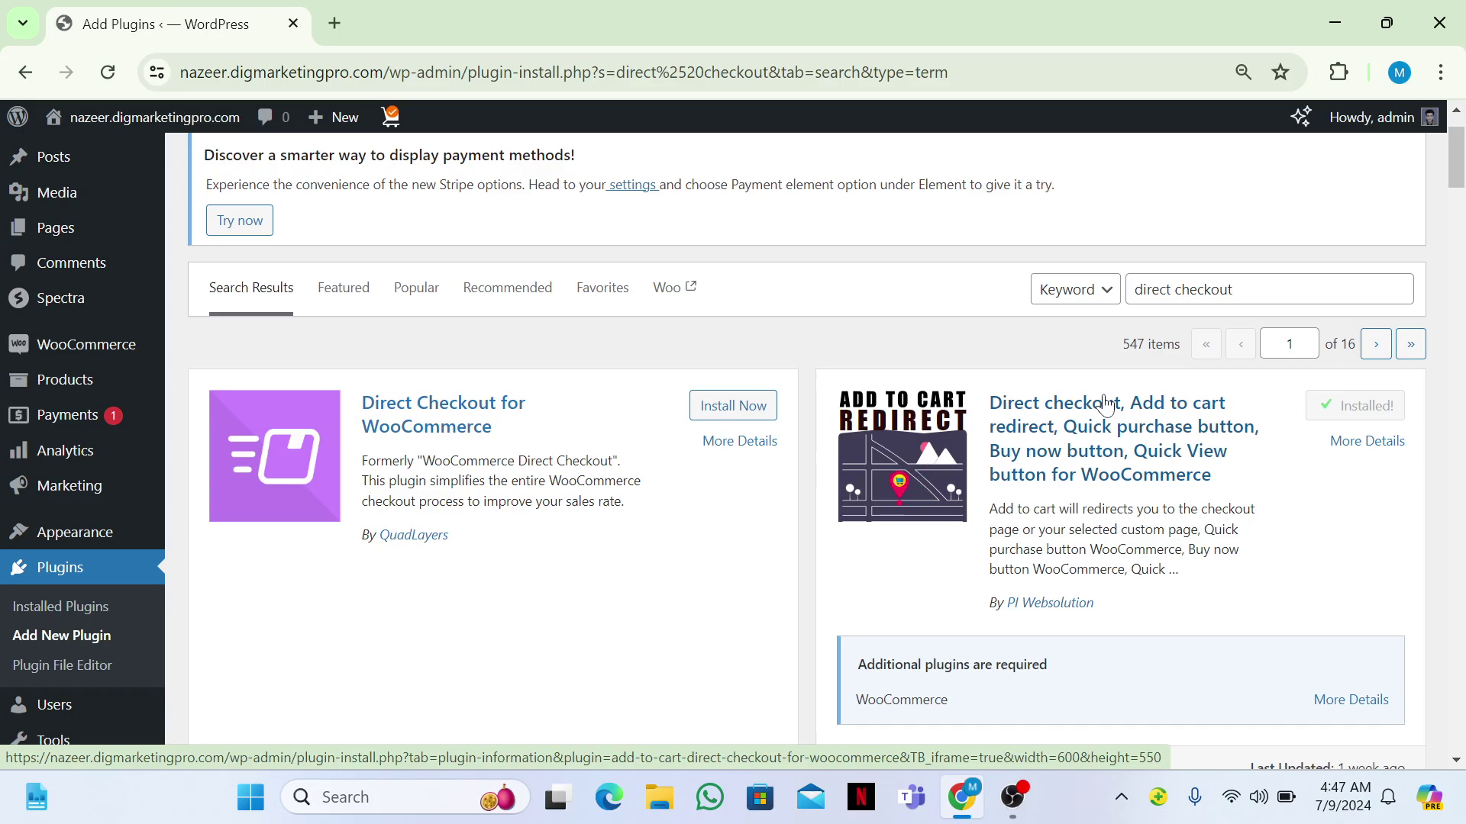
{"action": "left_click", "coordinate": [1348, 416]}
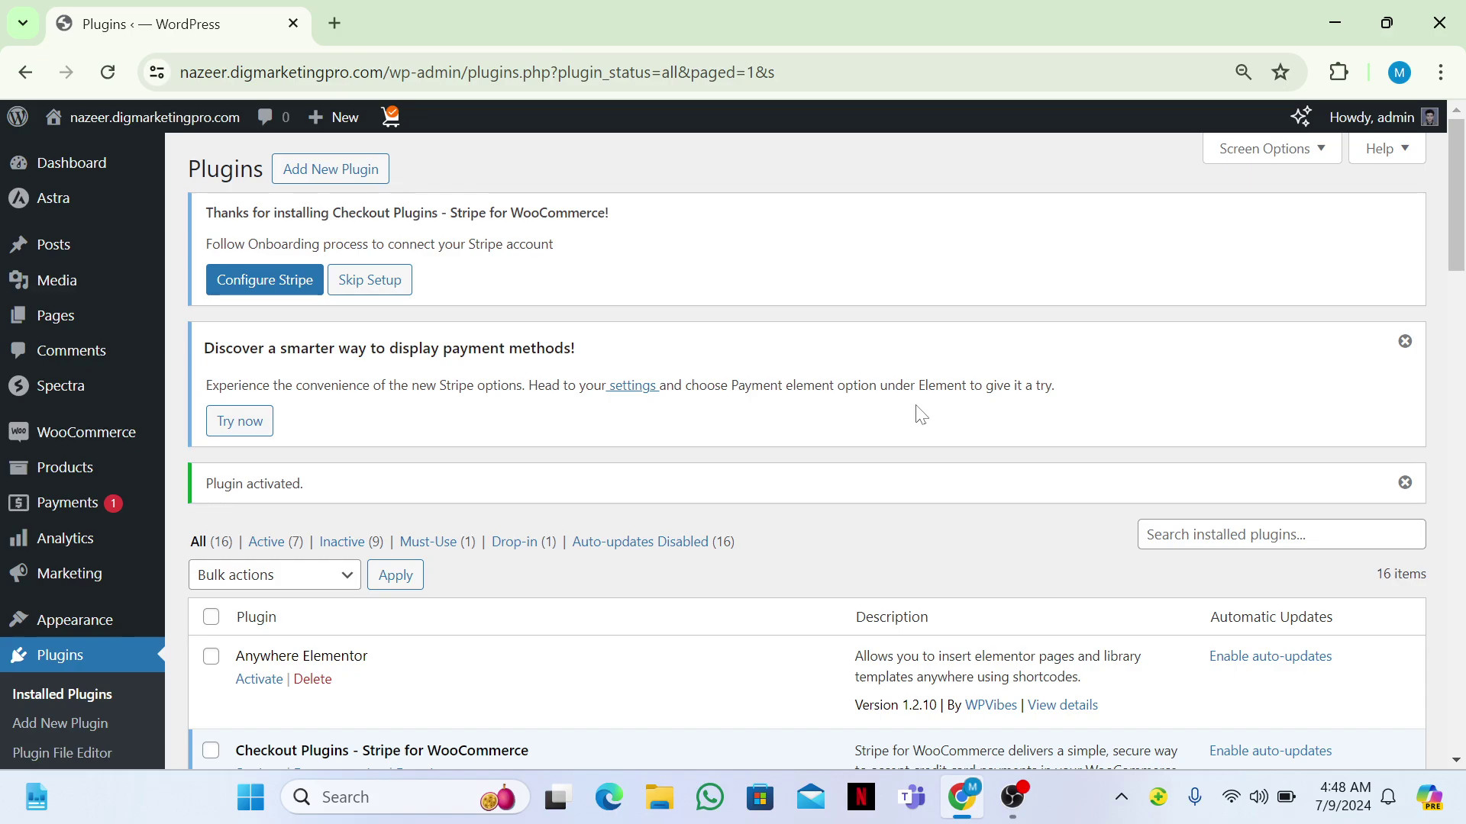
Step: Open the Direct checkout plugin's settings and review its basic settings and Buy Now button options
{"action": "scroll", "coordinate": [710, 436], "scroll_direction": "down", "scroll_amount": 5}
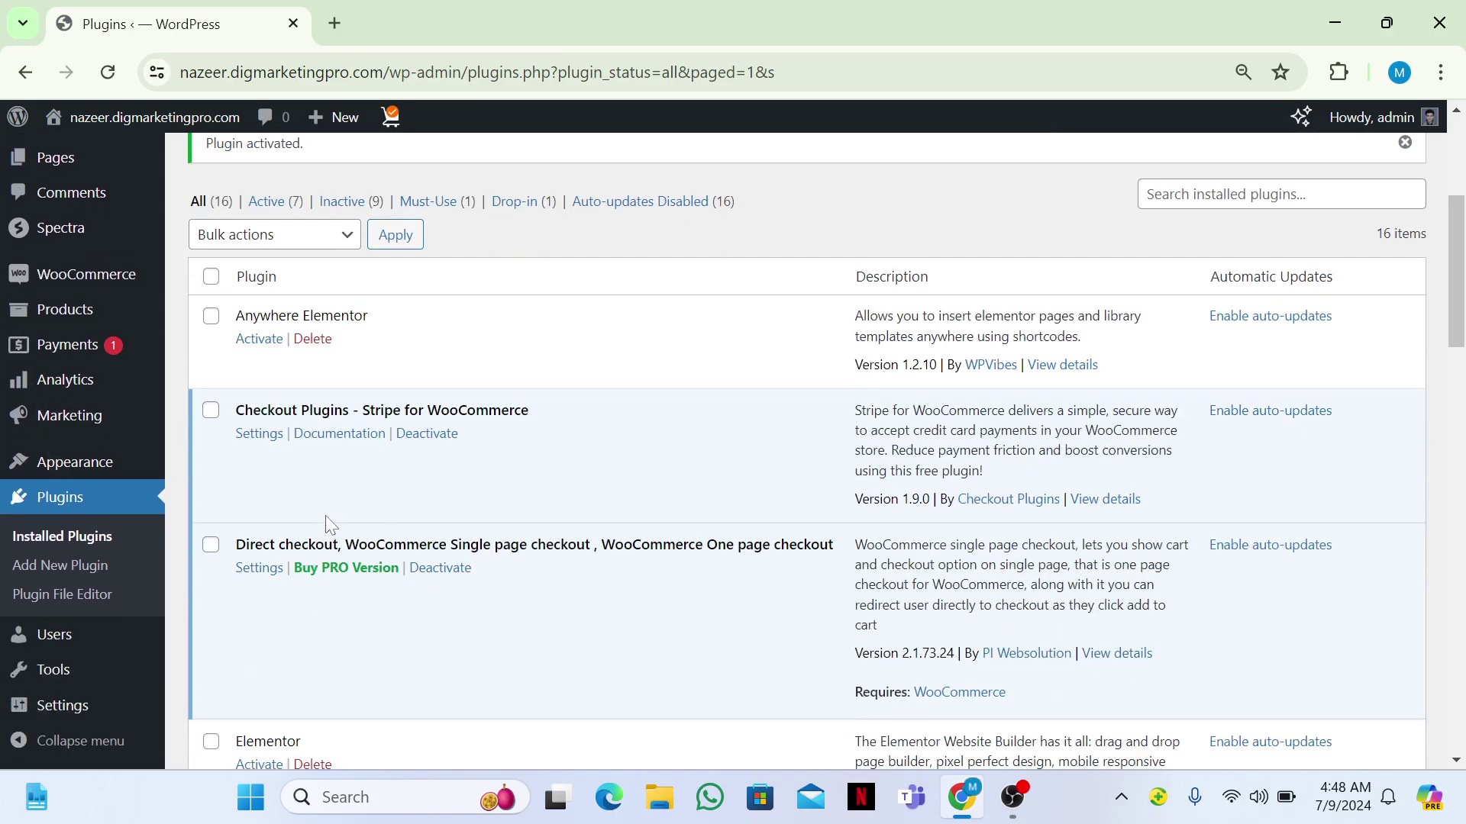
{"action": "left_click", "coordinate": [260, 568]}
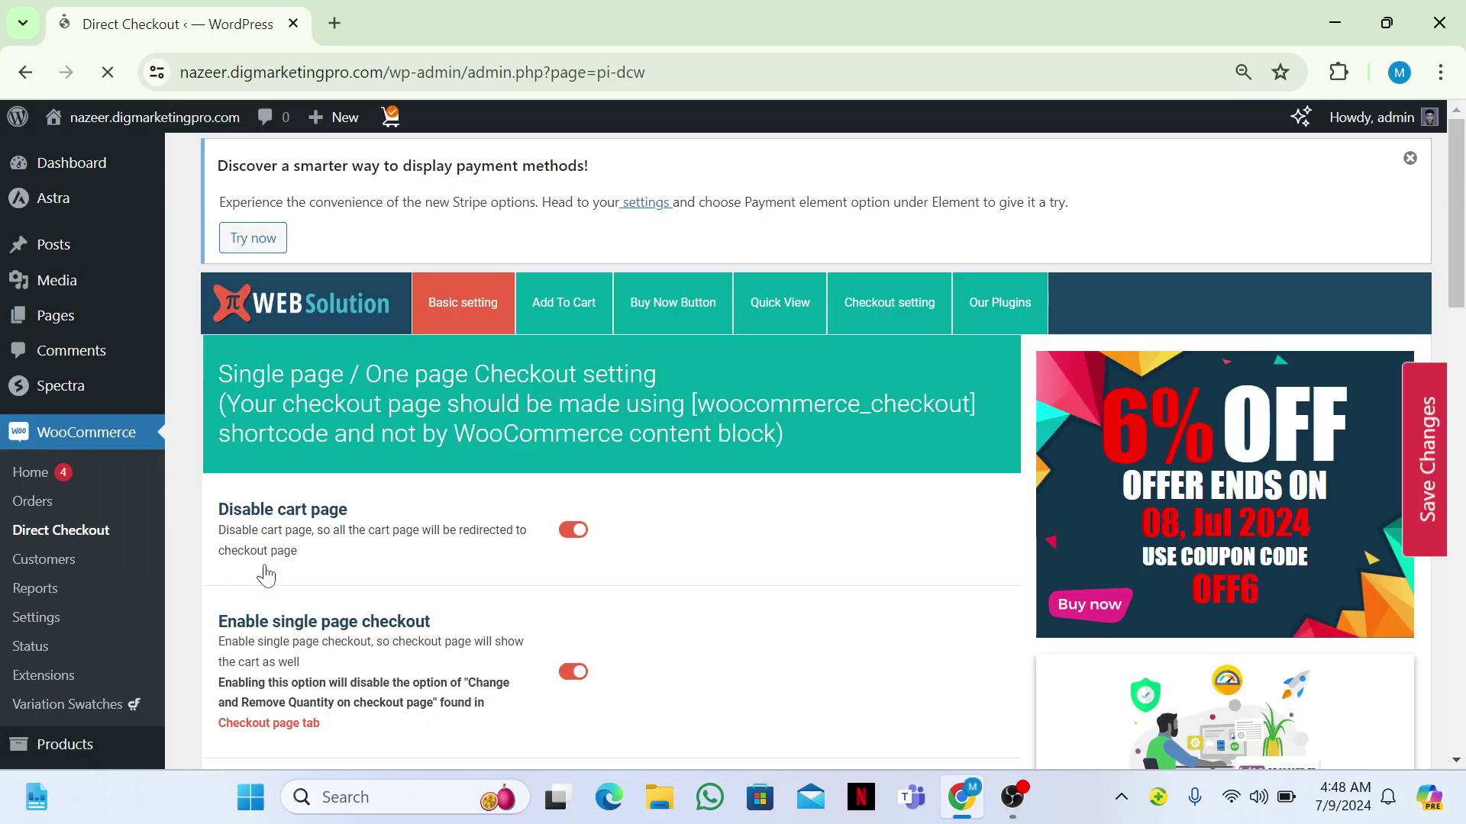
{"action": "scroll", "coordinate": [611, 450], "scroll_direction": "down", "scroll_amount": 7}
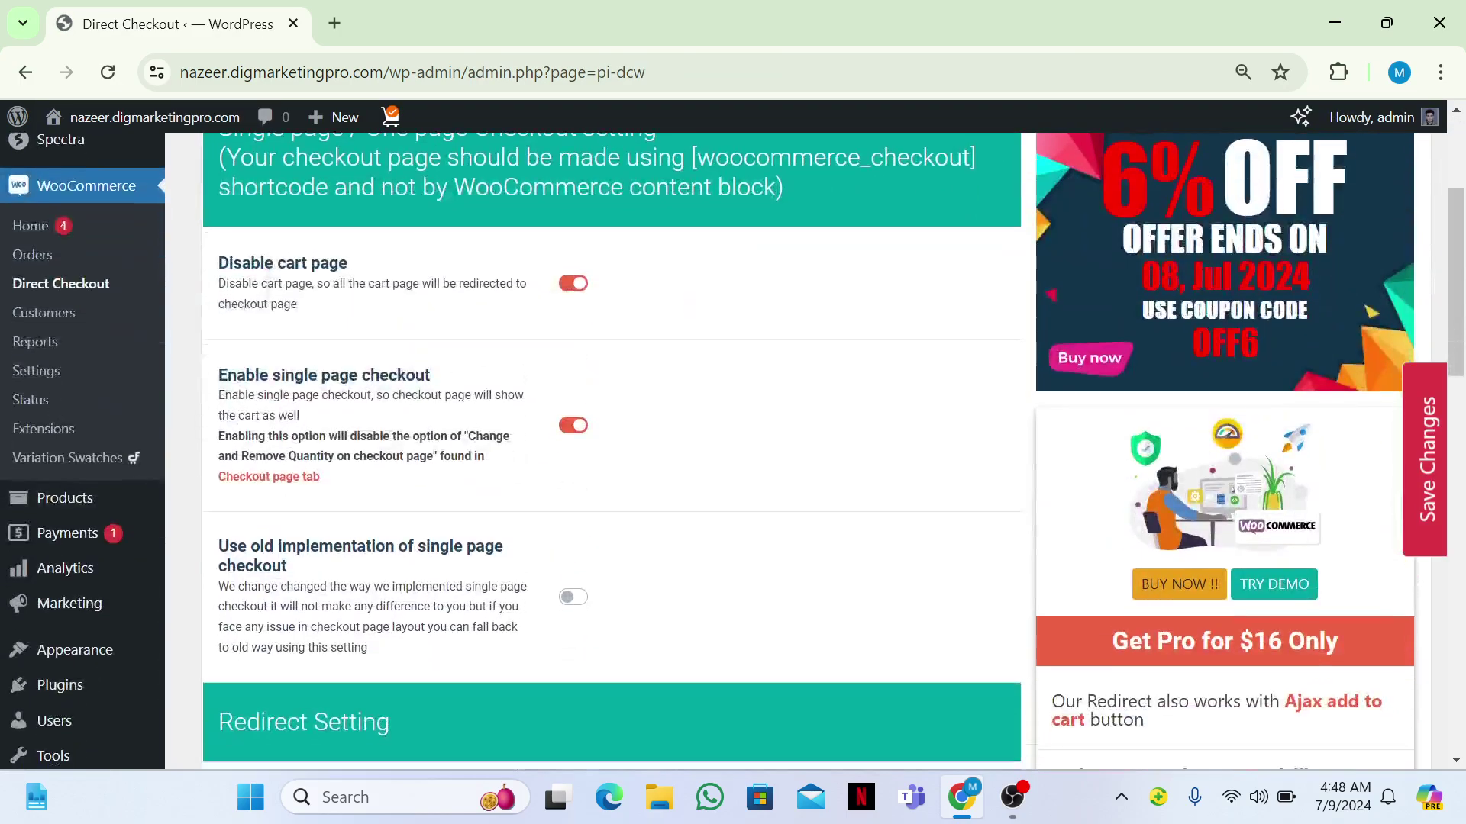
{"action": "scroll", "coordinate": [611, 450], "scroll_direction": "down", "scroll_amount": 2}
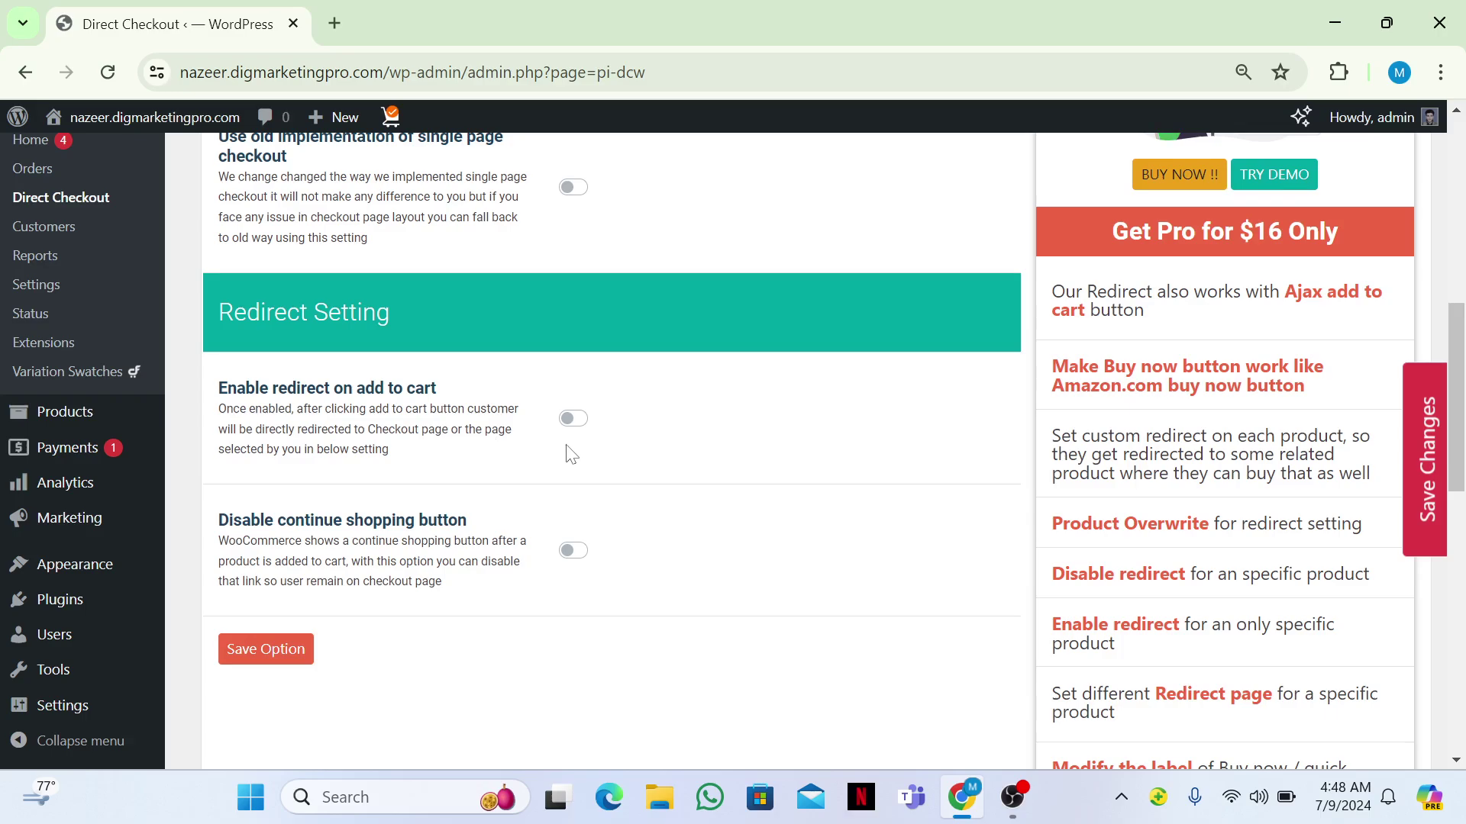
{"action": "scroll", "coordinate": [566, 446], "scroll_direction": "up", "scroll_amount": 6}
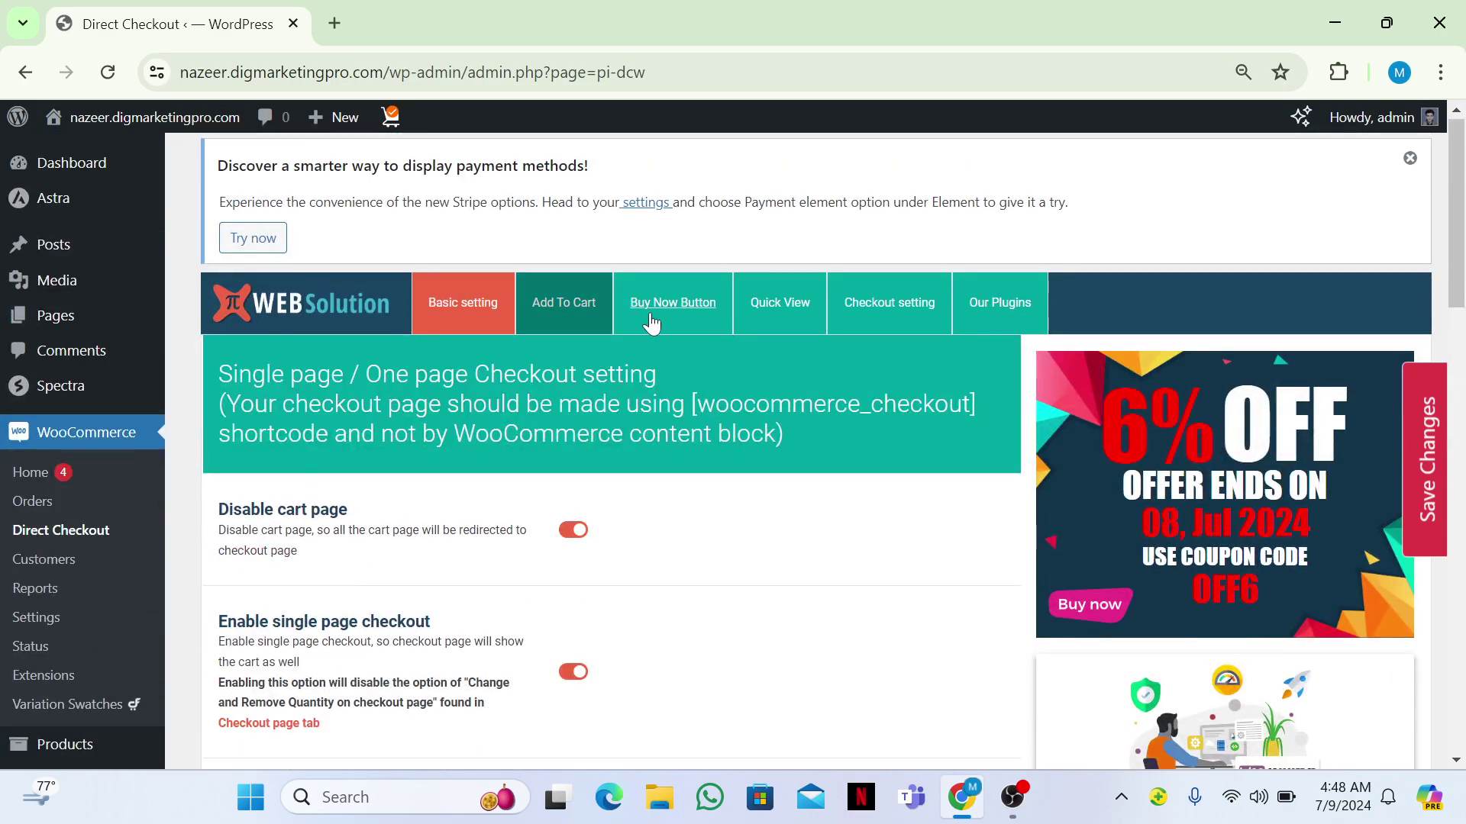
{"action": "left_click", "coordinate": [653, 321]}
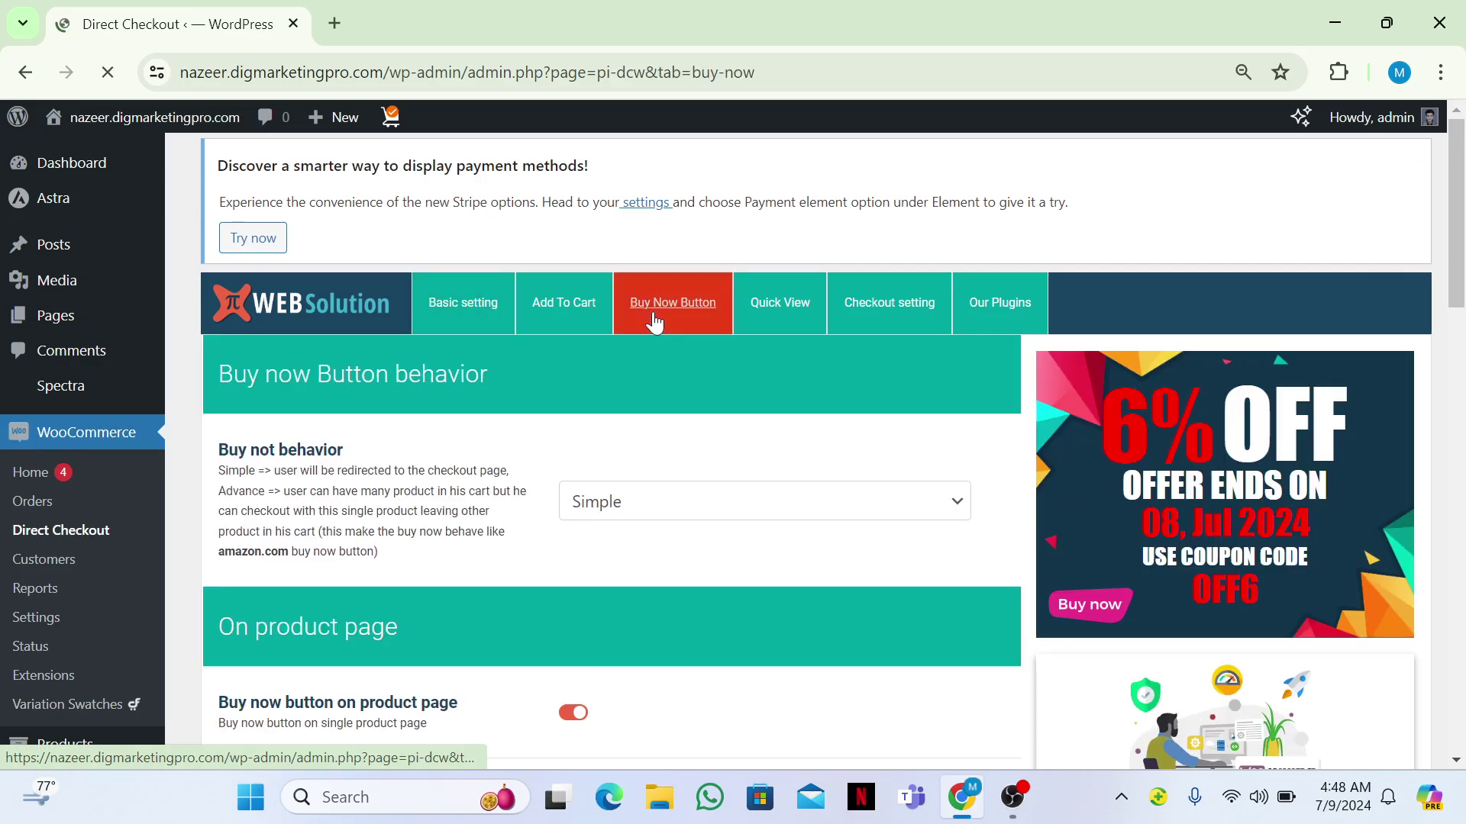
{"action": "scroll", "coordinate": [280, 434], "scroll_direction": "down", "scroll_amount": 3}
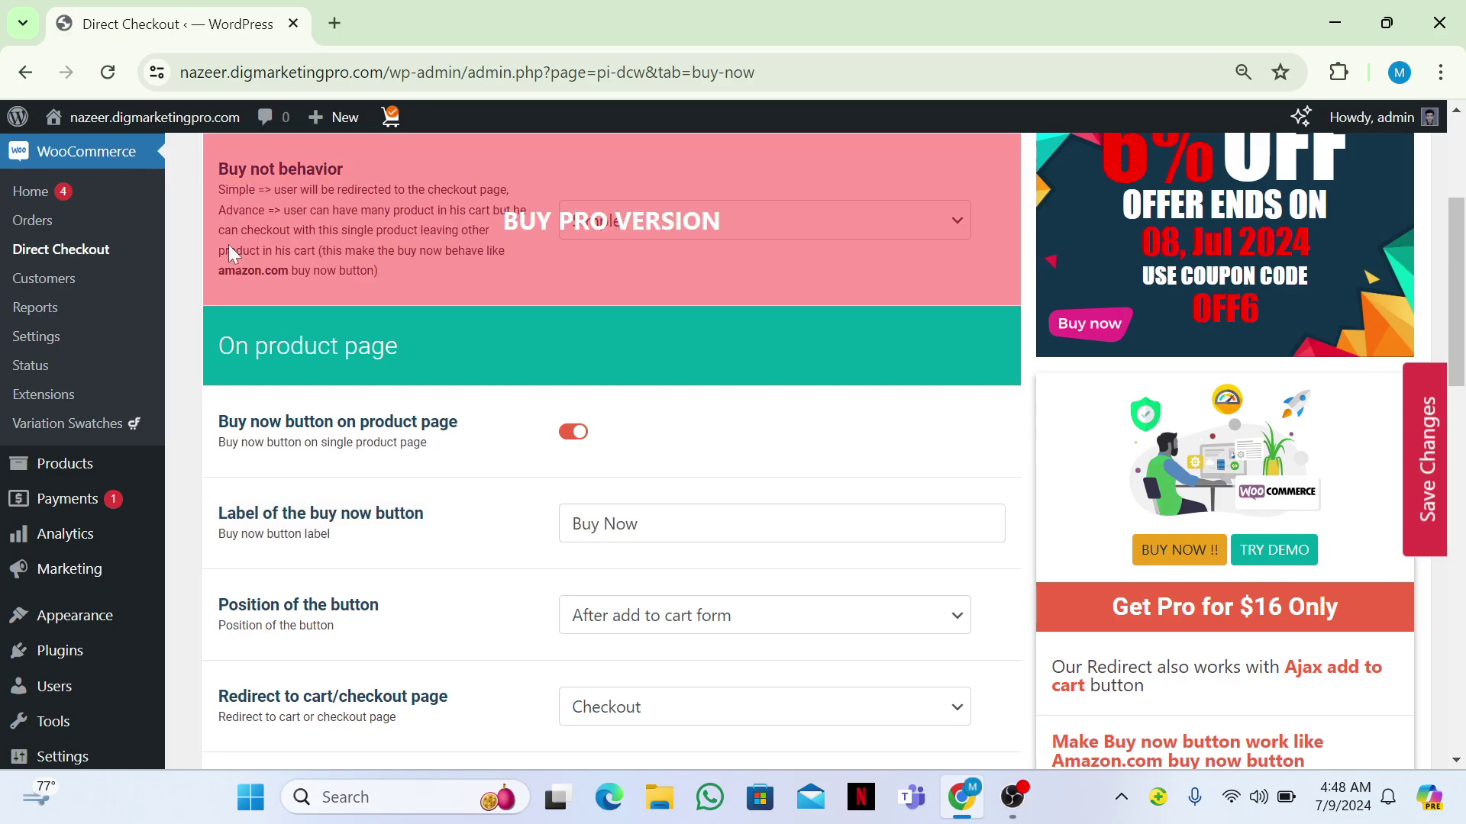
Step: Open the site in a separate browser tab and view the DNK Black Shoes product page's purchase buttons
{"action": "mouse_move", "coordinate": [103, 131]}
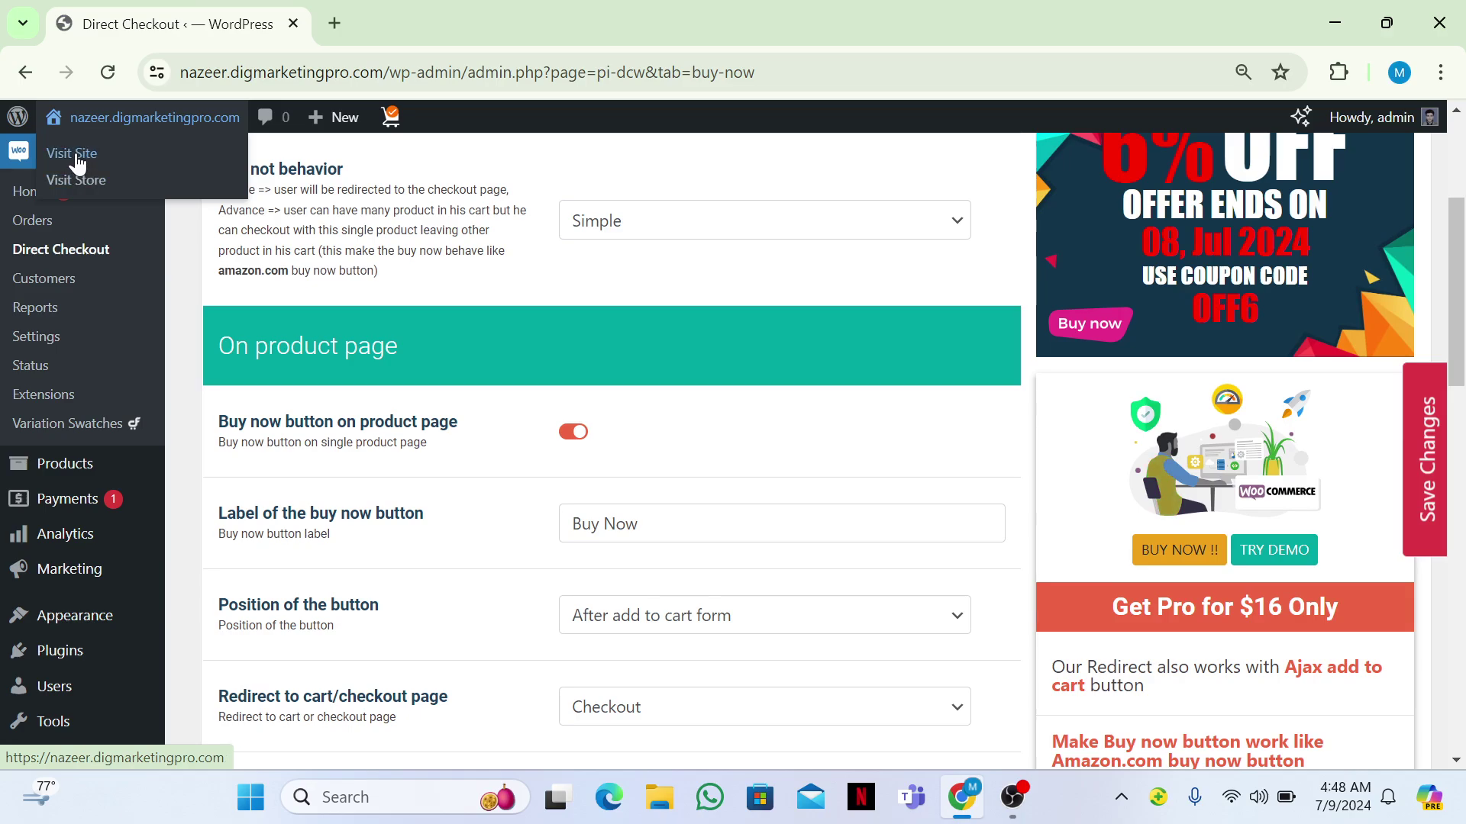
{"action": "right_click", "coordinate": [77, 162]}
{"action": "left_click", "coordinate": [103, 177]}
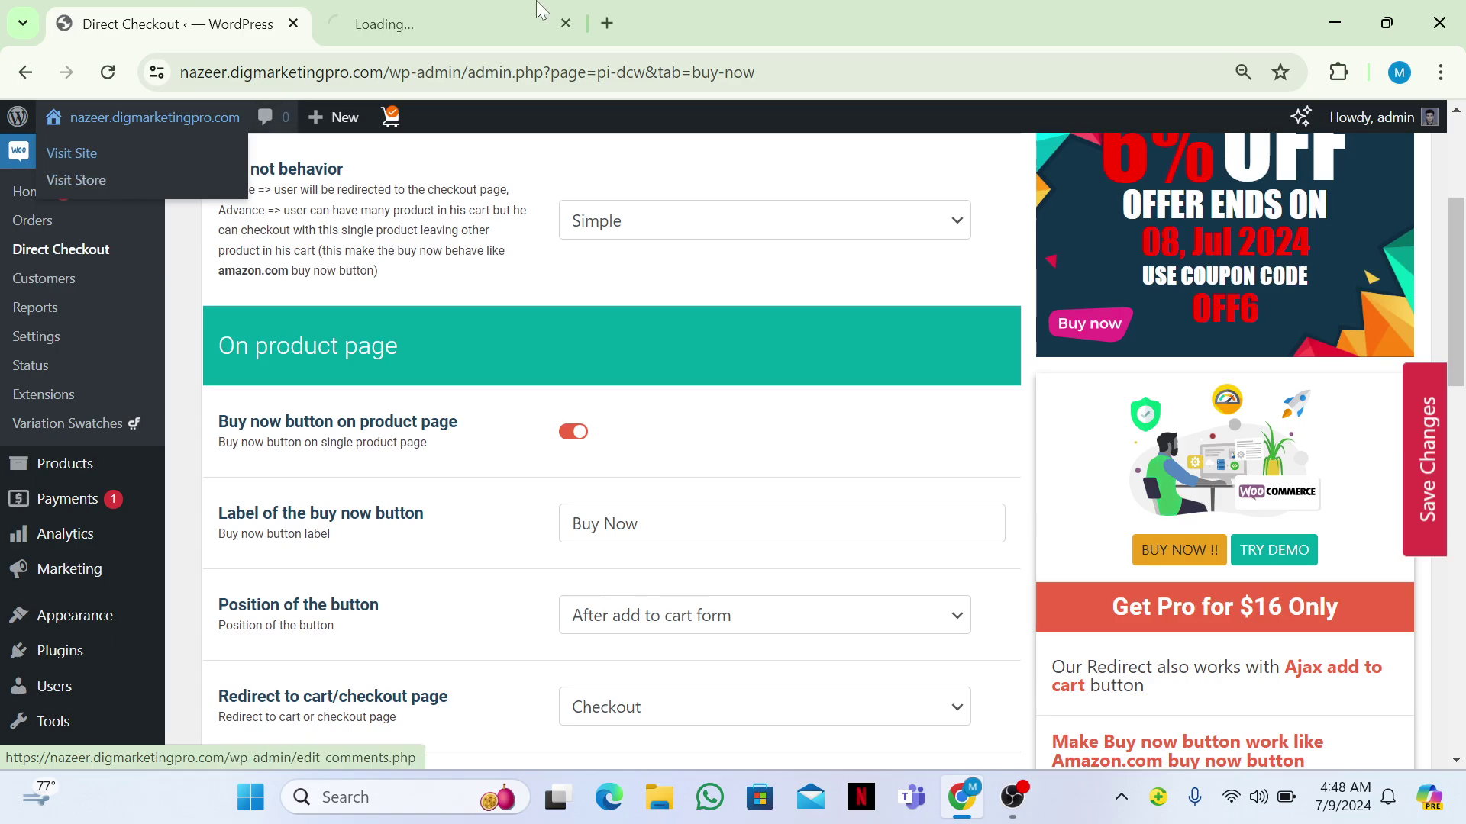
{"action": "left_click", "coordinate": [488, 11]}
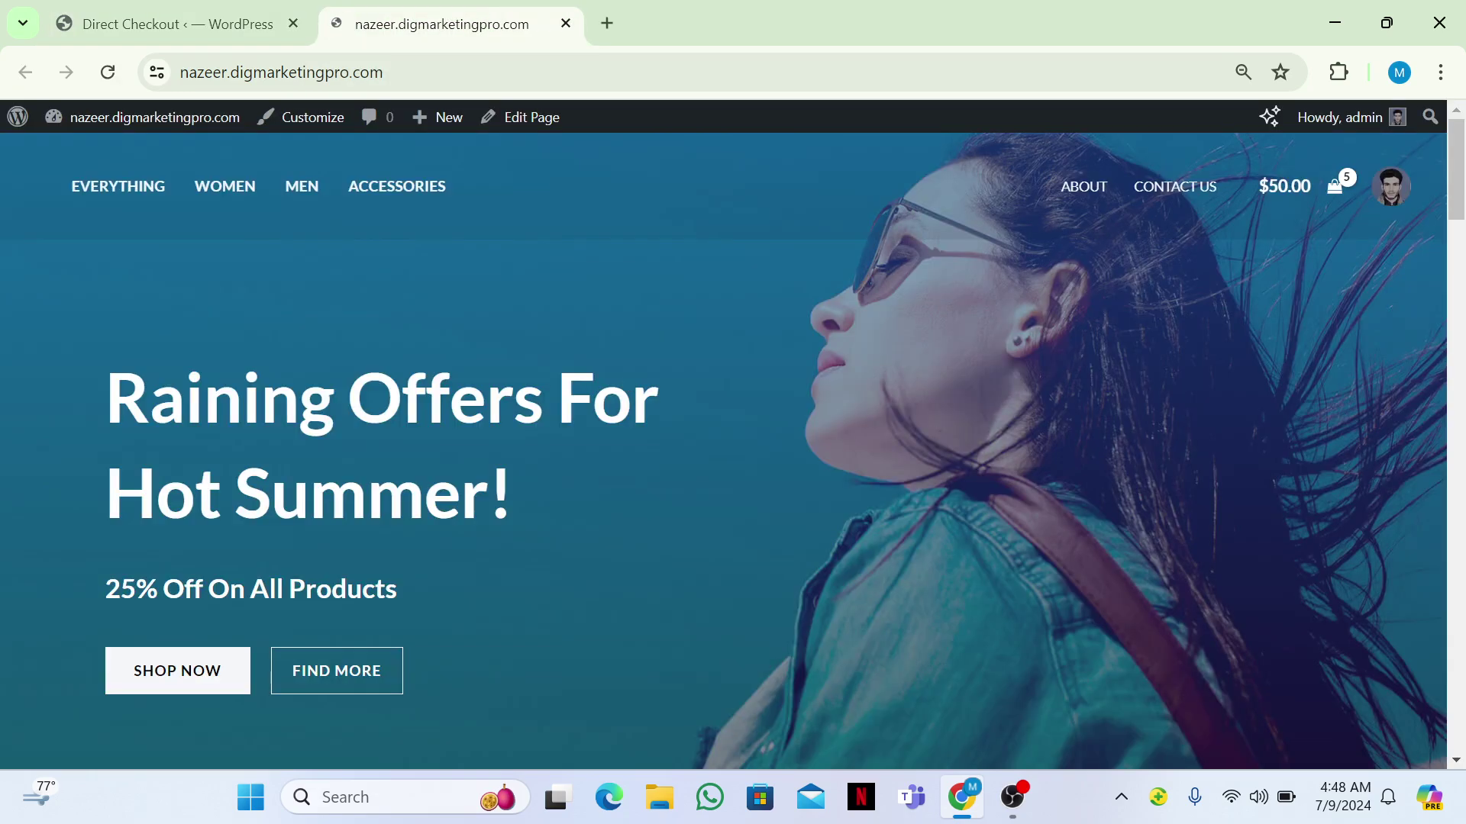
{"action": "scroll", "coordinate": [723, 661], "scroll_direction": "down", "scroll_amount": 6}
{"action": "scroll", "coordinate": [723, 661], "scroll_direction": "down", "scroll_amount": 15}
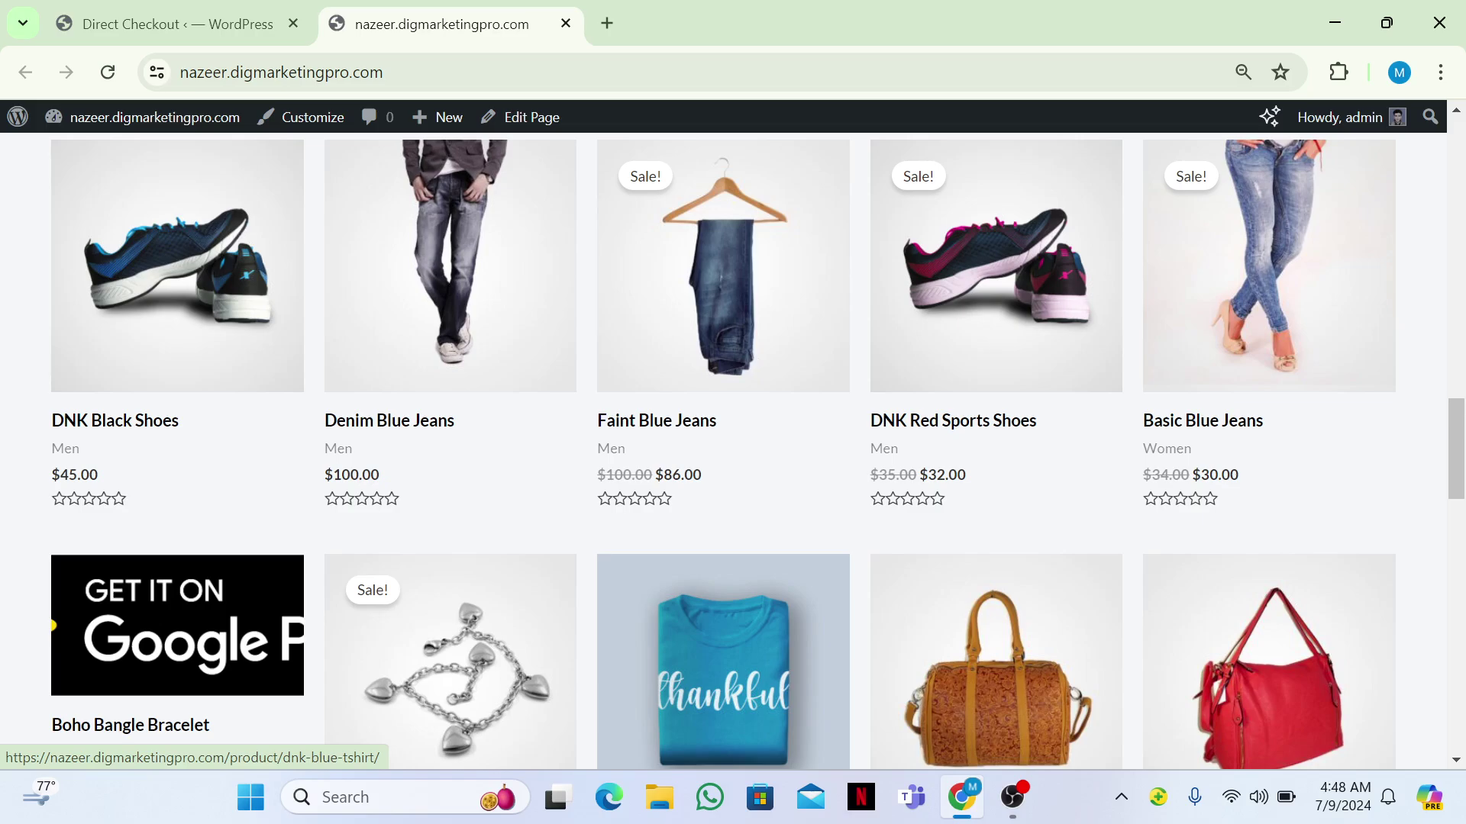
{"action": "left_click", "coordinate": [177, 266]}
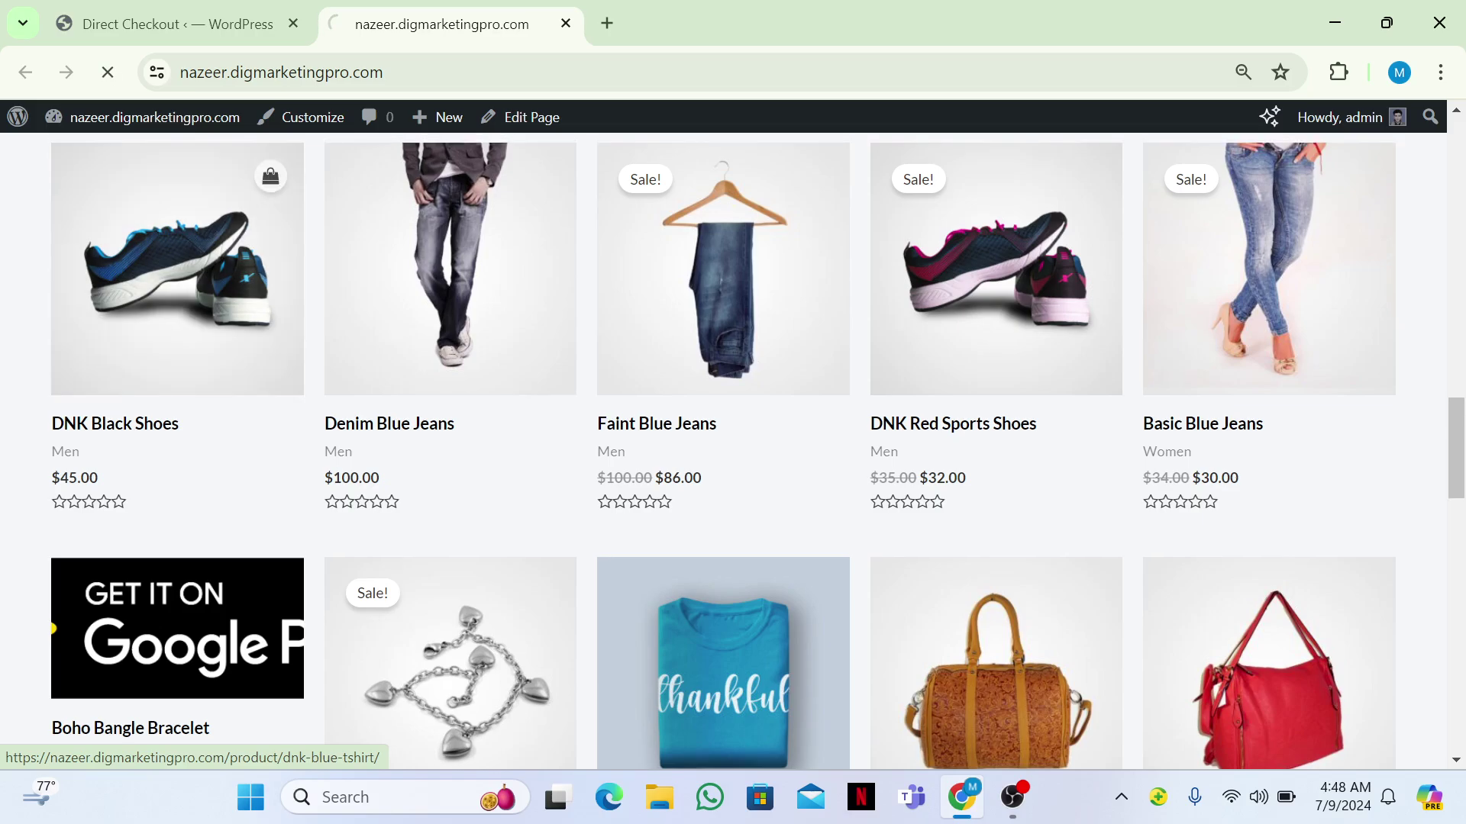
{"action": "scroll", "coordinate": [732, 450], "scroll_direction": "down", "scroll_amount": 2}
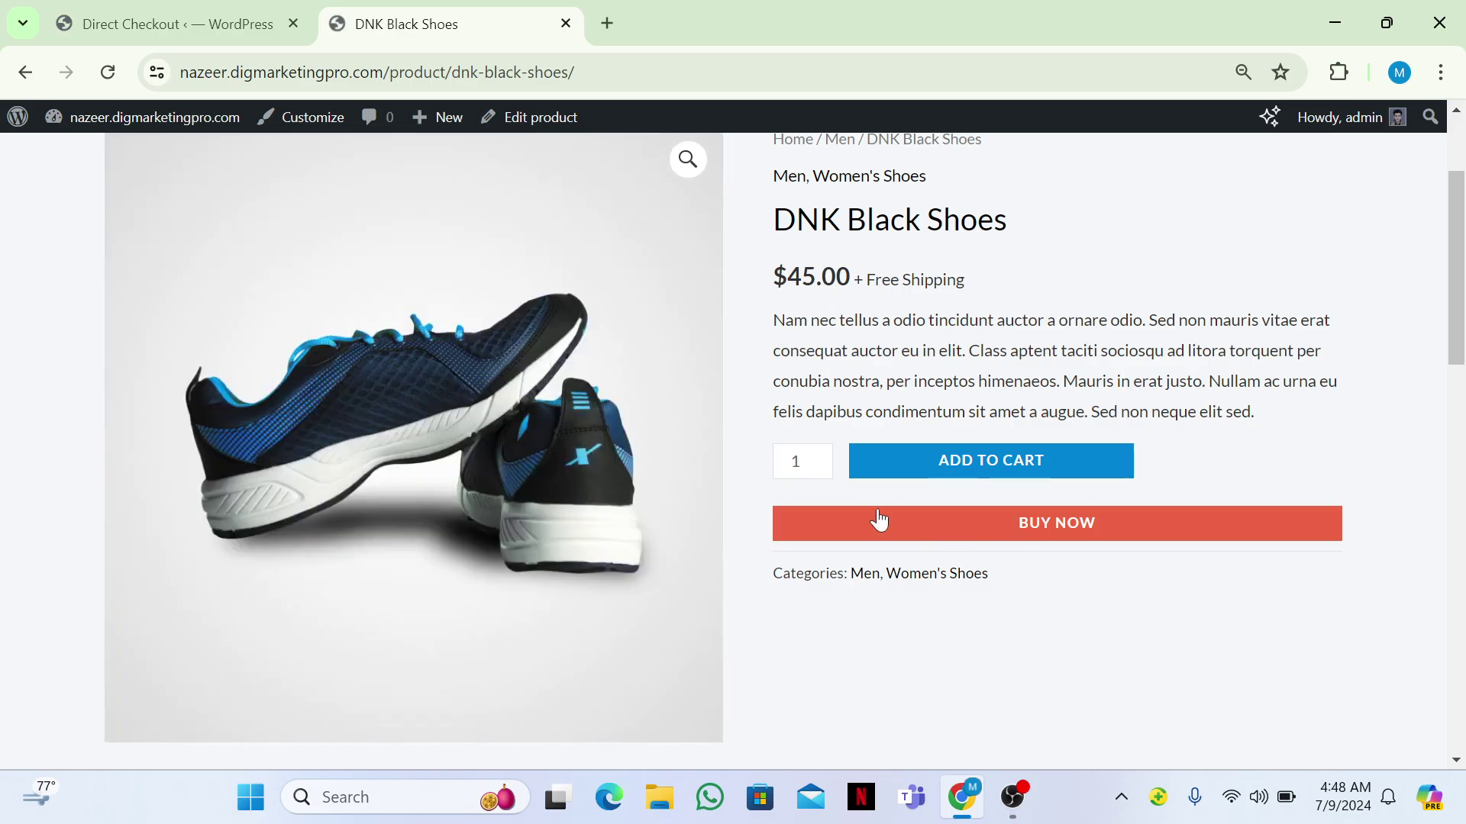
Step: Return to the installed plugins and deactivate Checkout Plugins - Stripe for WooCommerce
{"action": "left_click", "coordinate": [248, 10]}
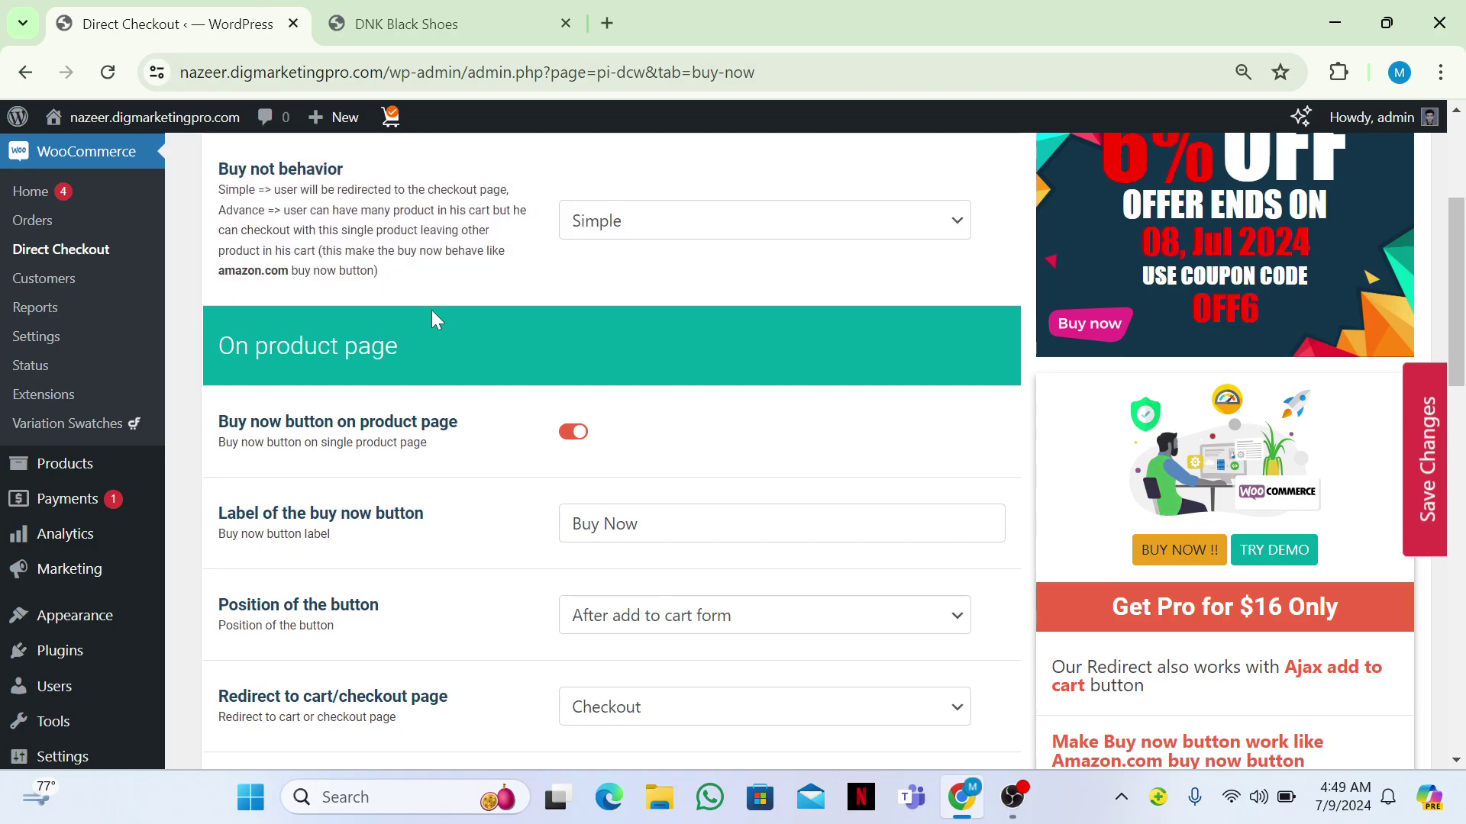
{"action": "left_click", "coordinate": [60, 650]}
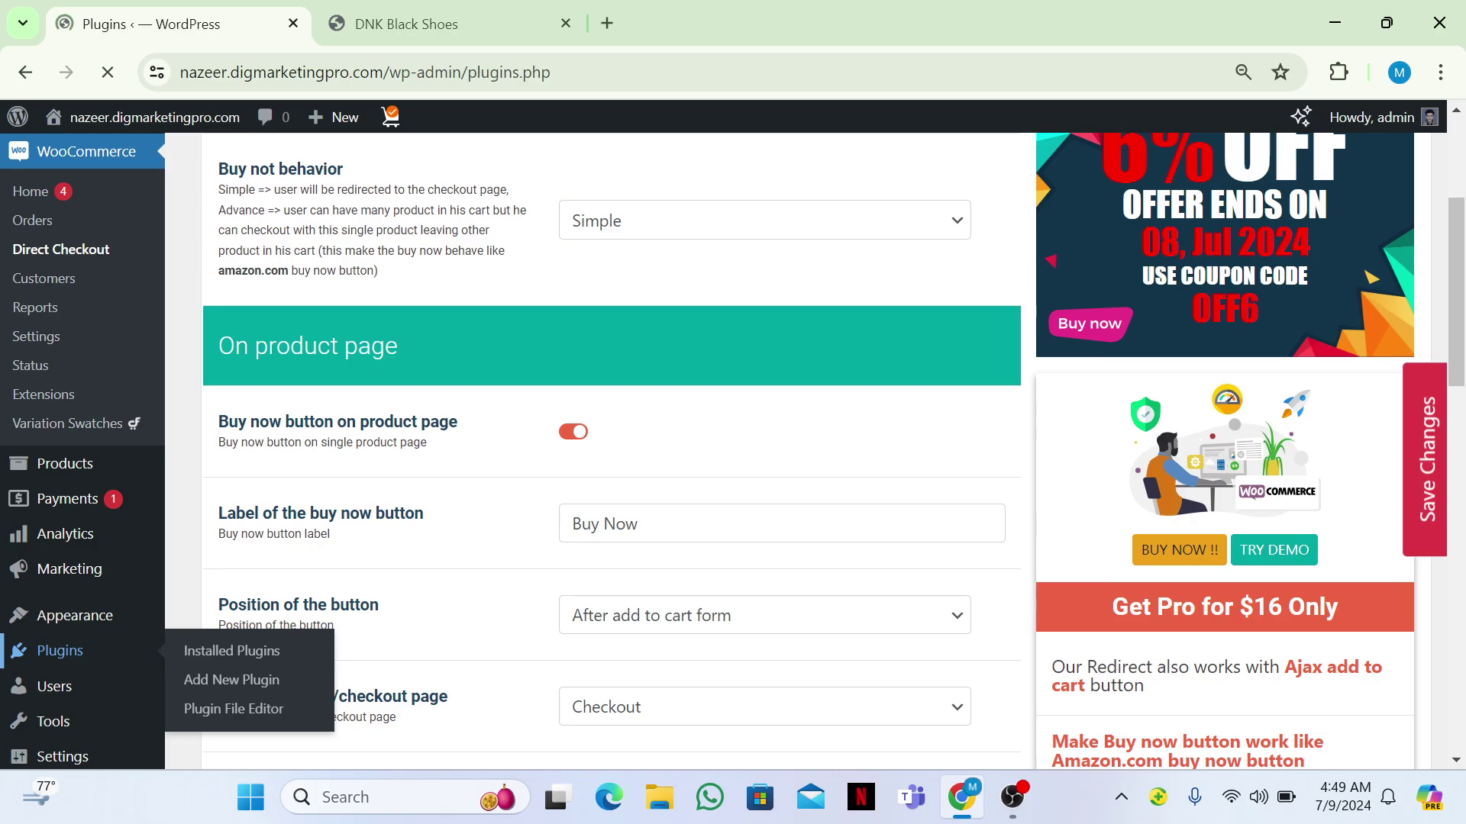
{"action": "scroll", "coordinate": [809, 450], "scroll_direction": "down", "scroll_amount": 3}
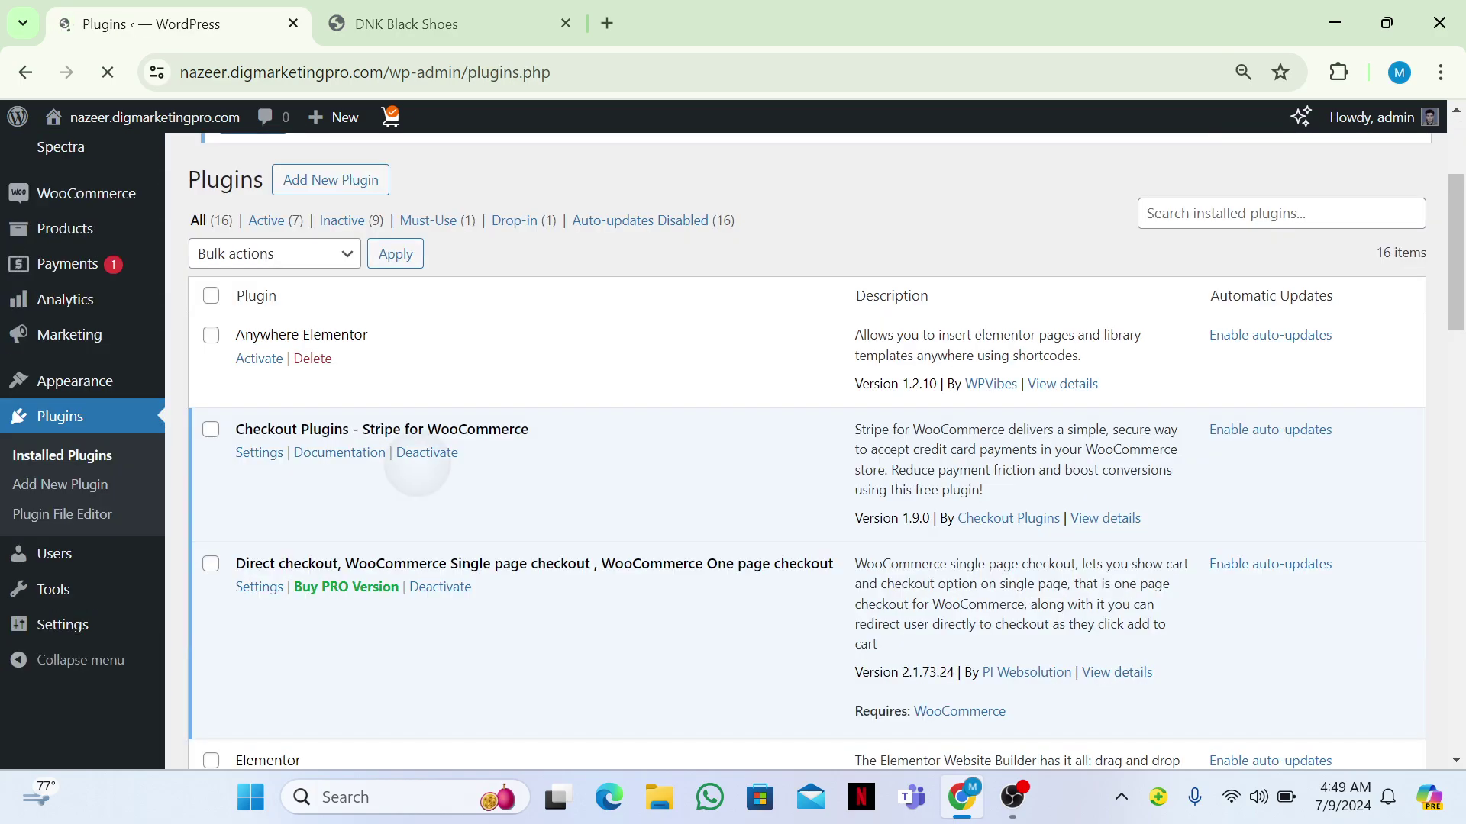
{"action": "left_click", "coordinate": [426, 452]}
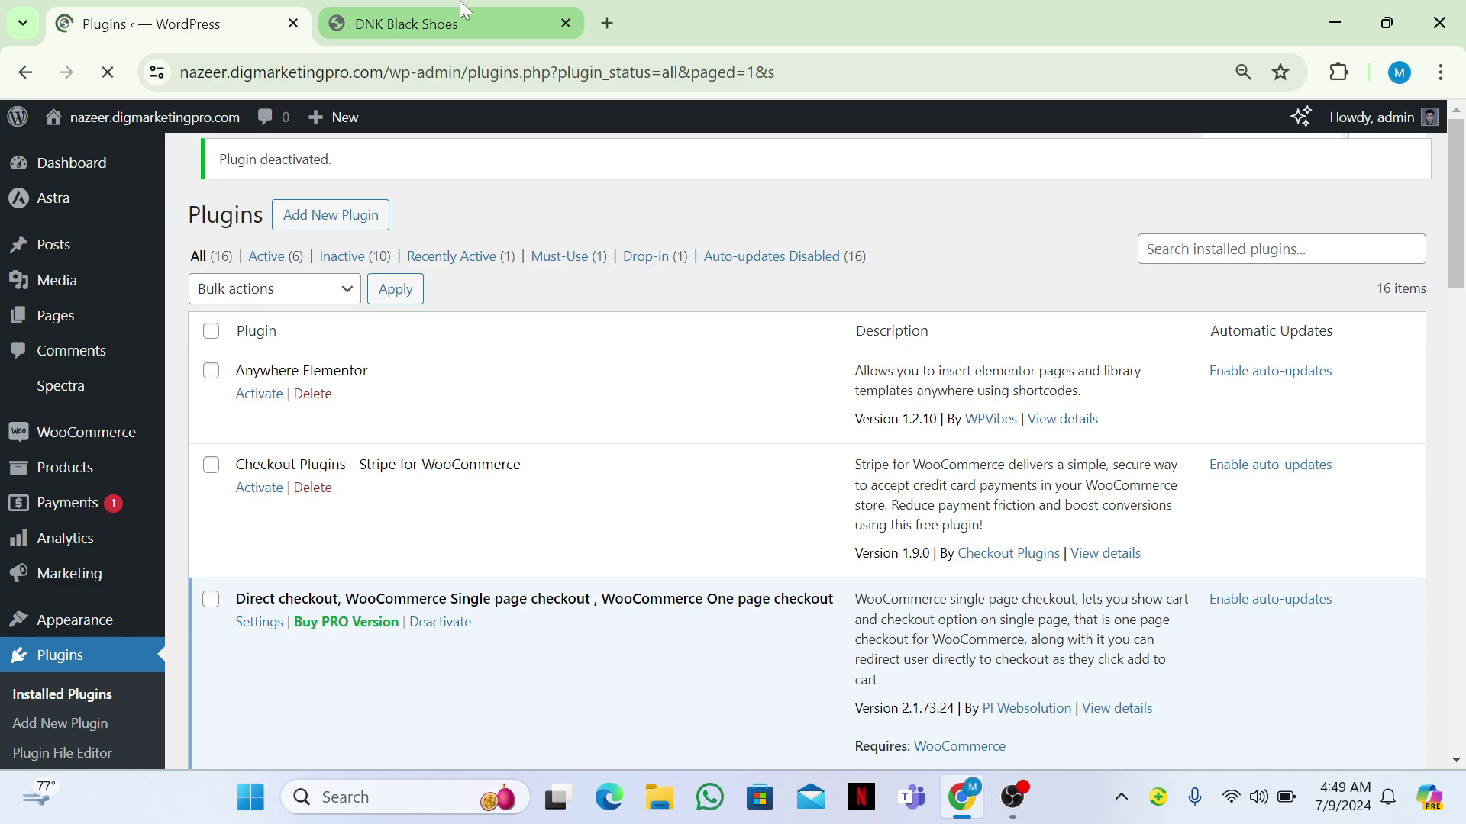
Step: Reload the DNK Black Shoes product page to check its purchase buttons with the Stripe plugin off
{"action": "left_click", "coordinate": [465, 11]}
{"action": "left_click", "coordinate": [110, 65]}
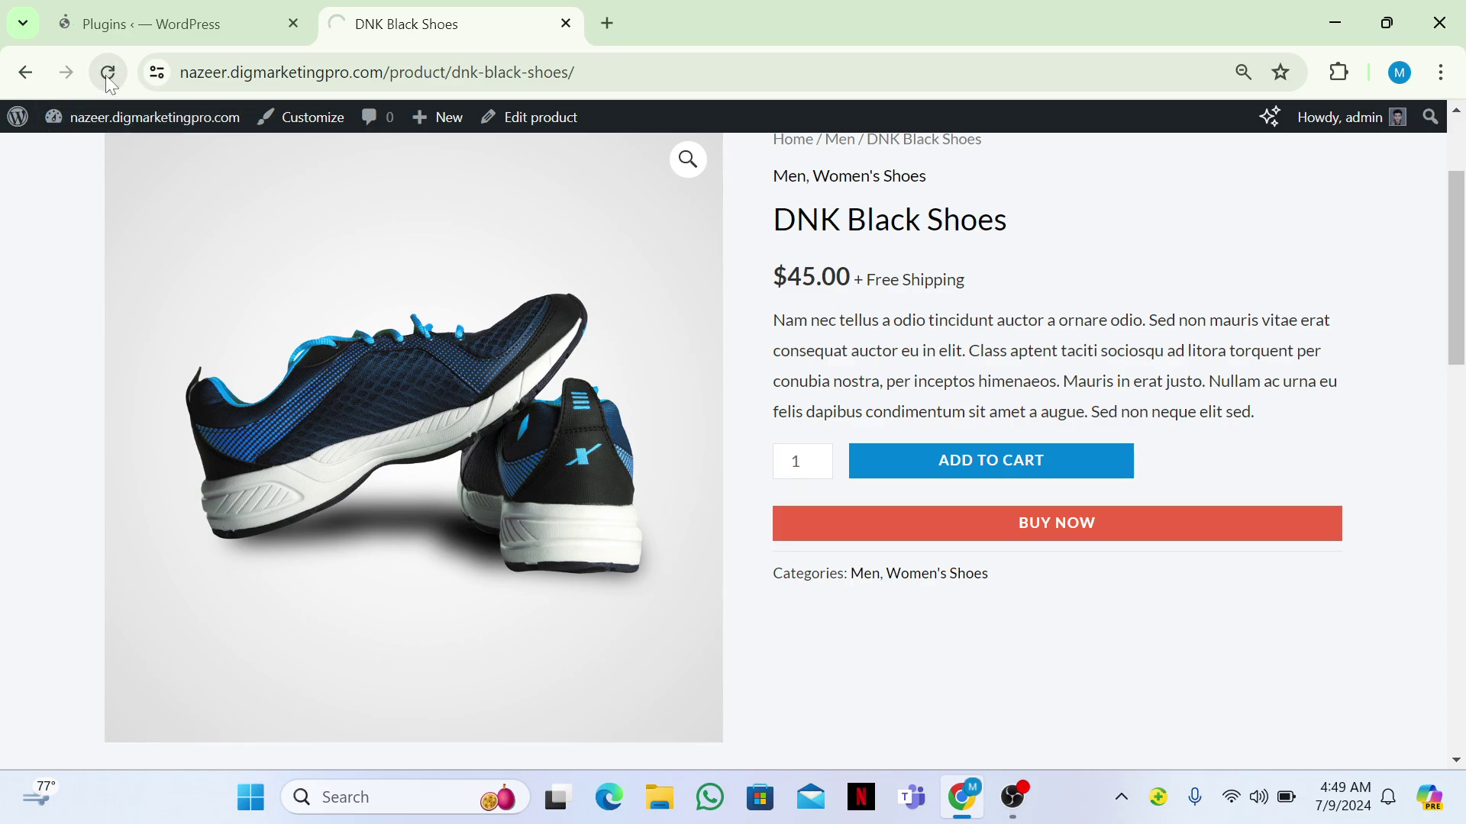
{"action": "left_click", "coordinate": [106, 74]}
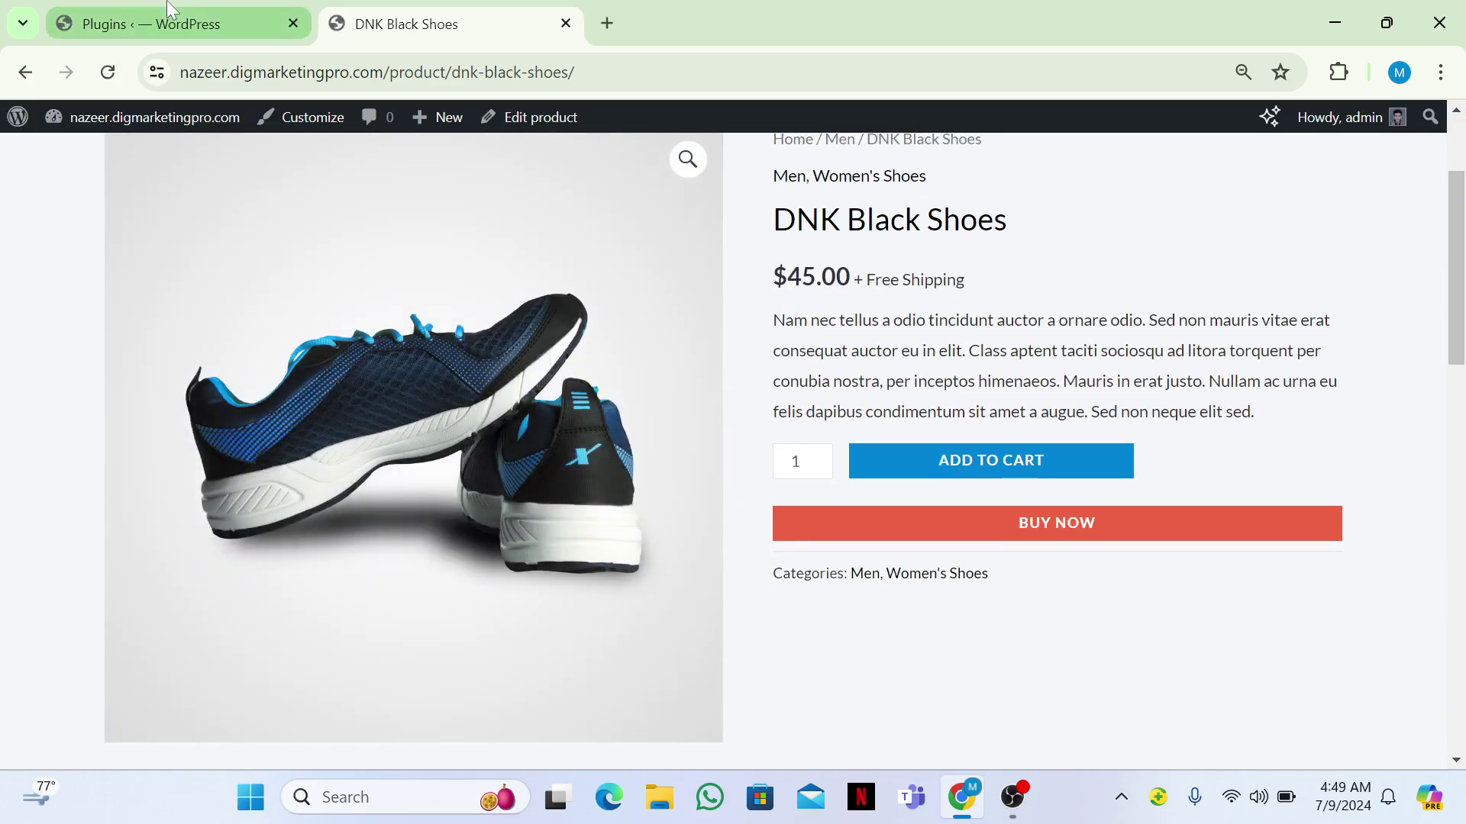
Step: Deactivate the Direct checkout plugin and reload the DNK Black Shoes page to compare its purchase buttons
{"action": "left_click", "coordinate": [171, 9]}
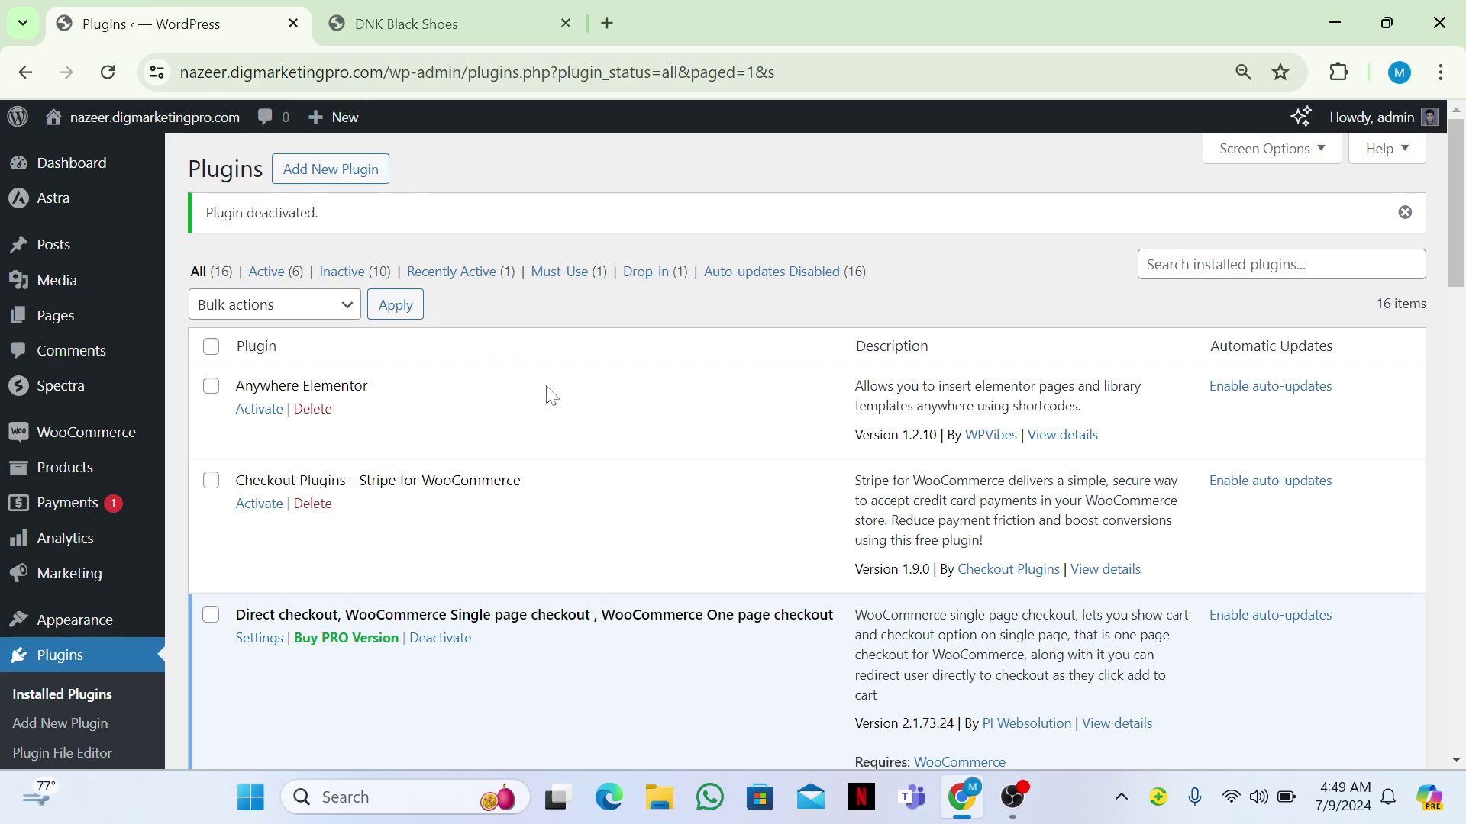
{"action": "left_click", "coordinate": [439, 638]}
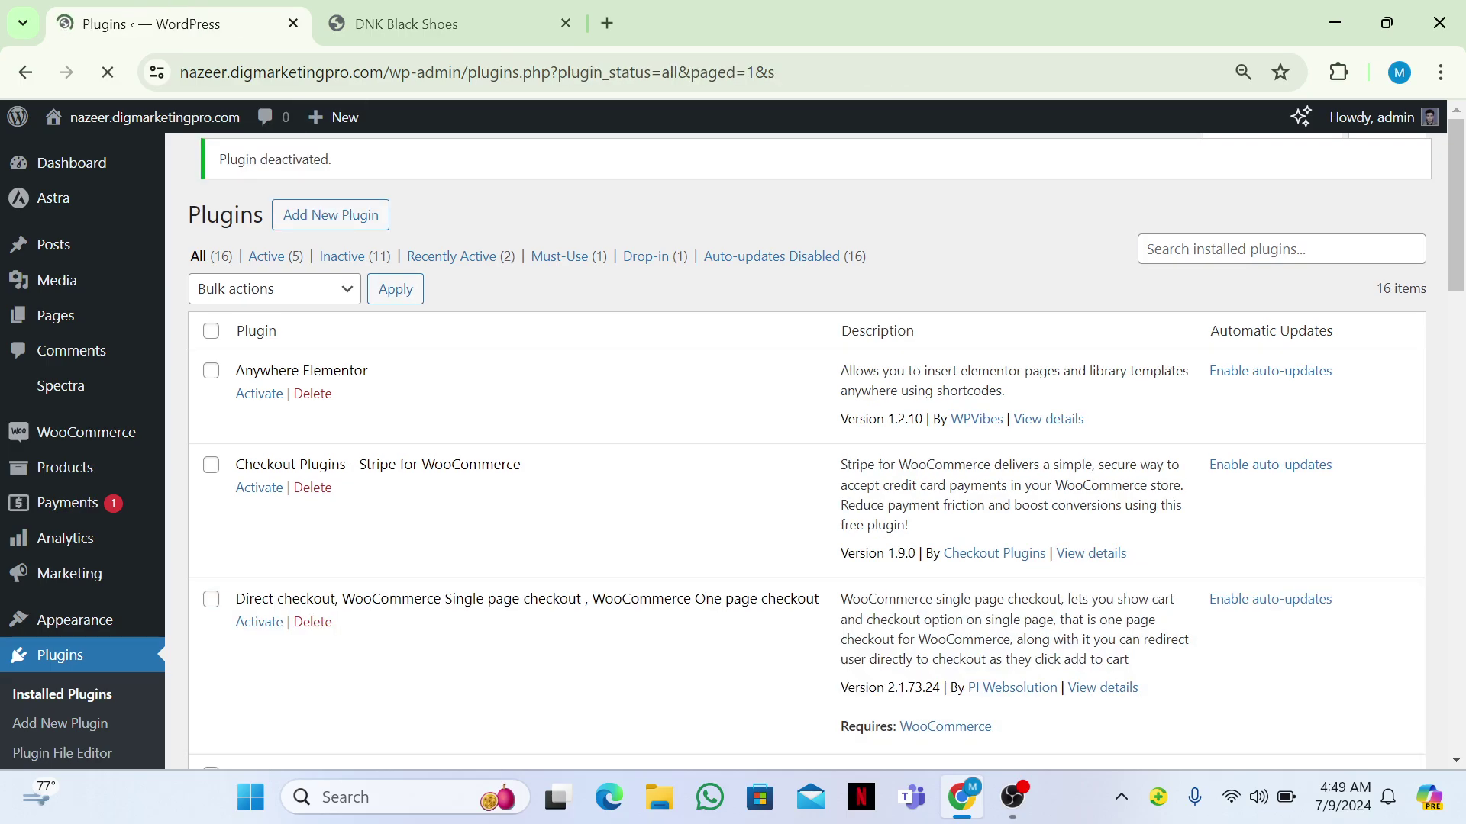
{"action": "left_click", "coordinate": [453, 6]}
{"action": "key", "text": "F5"}
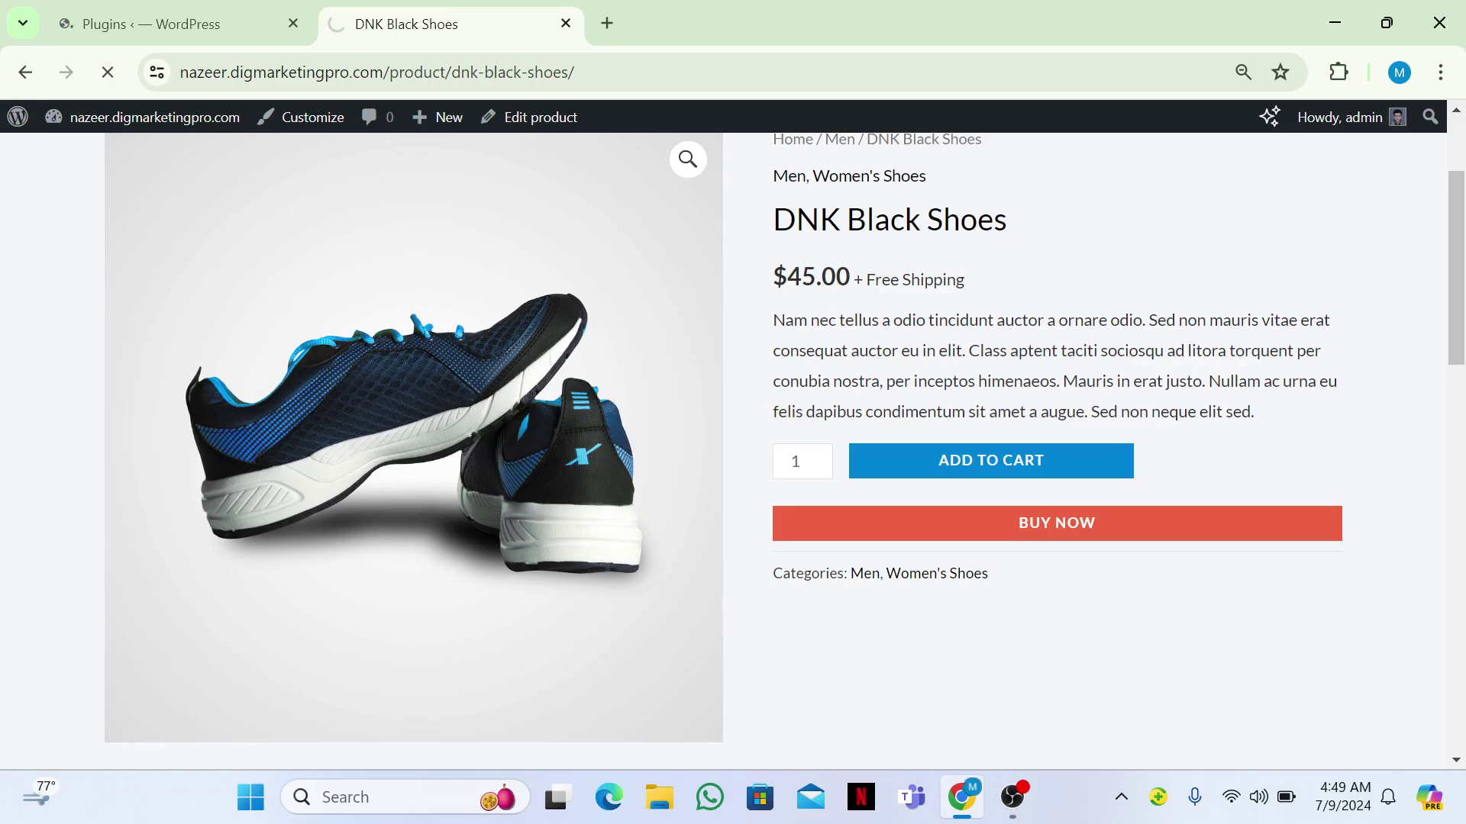
{"action": "scroll", "coordinate": [733, 450], "scroll_direction": "down", "scroll_amount": 1}
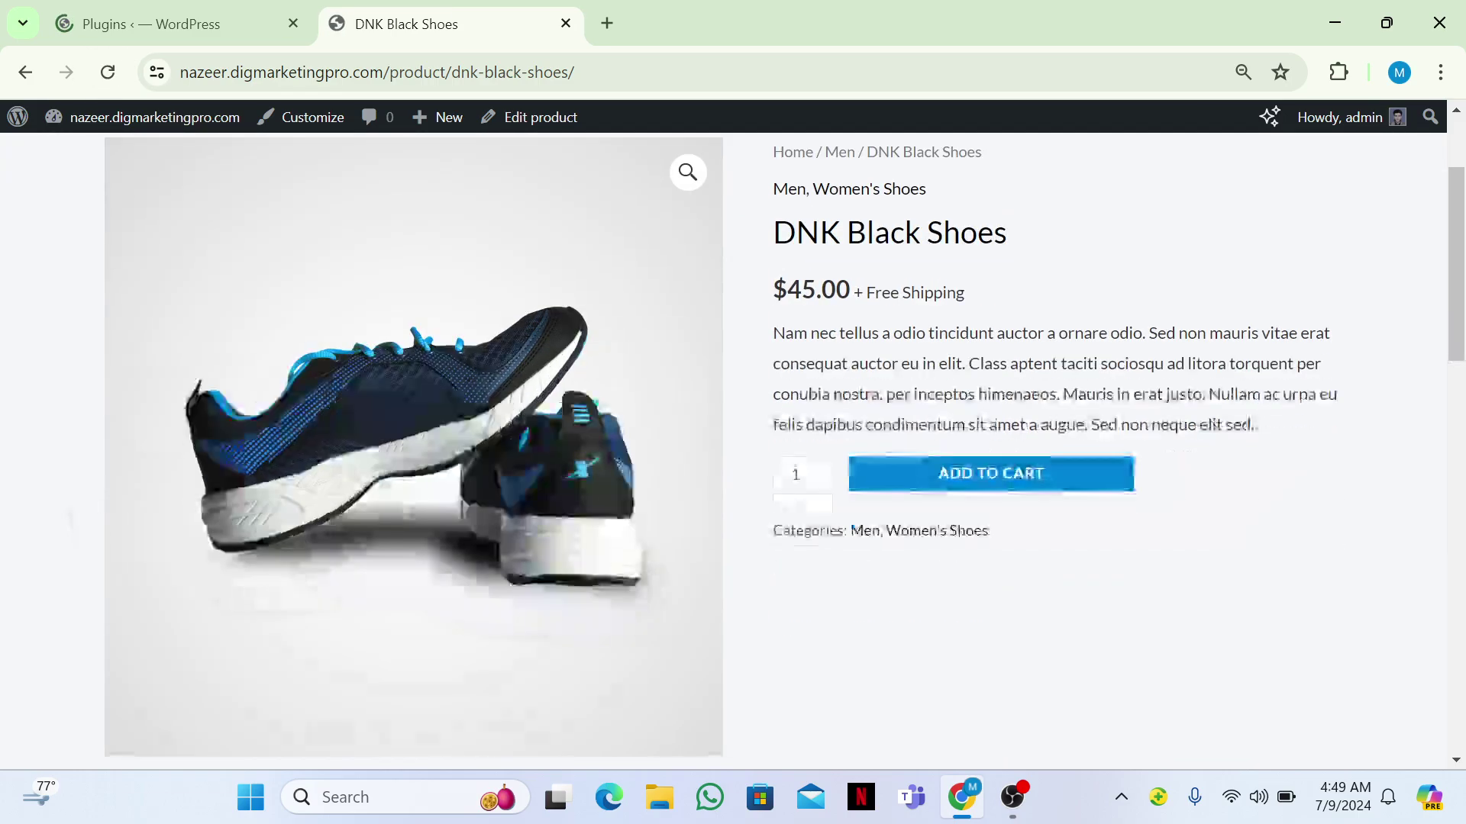
Step: Reactivate the Direct checkout plugin and reload the DNK Black Shoes page to check for the Buy Now button
{"action": "left_click", "coordinate": [206, 9]}
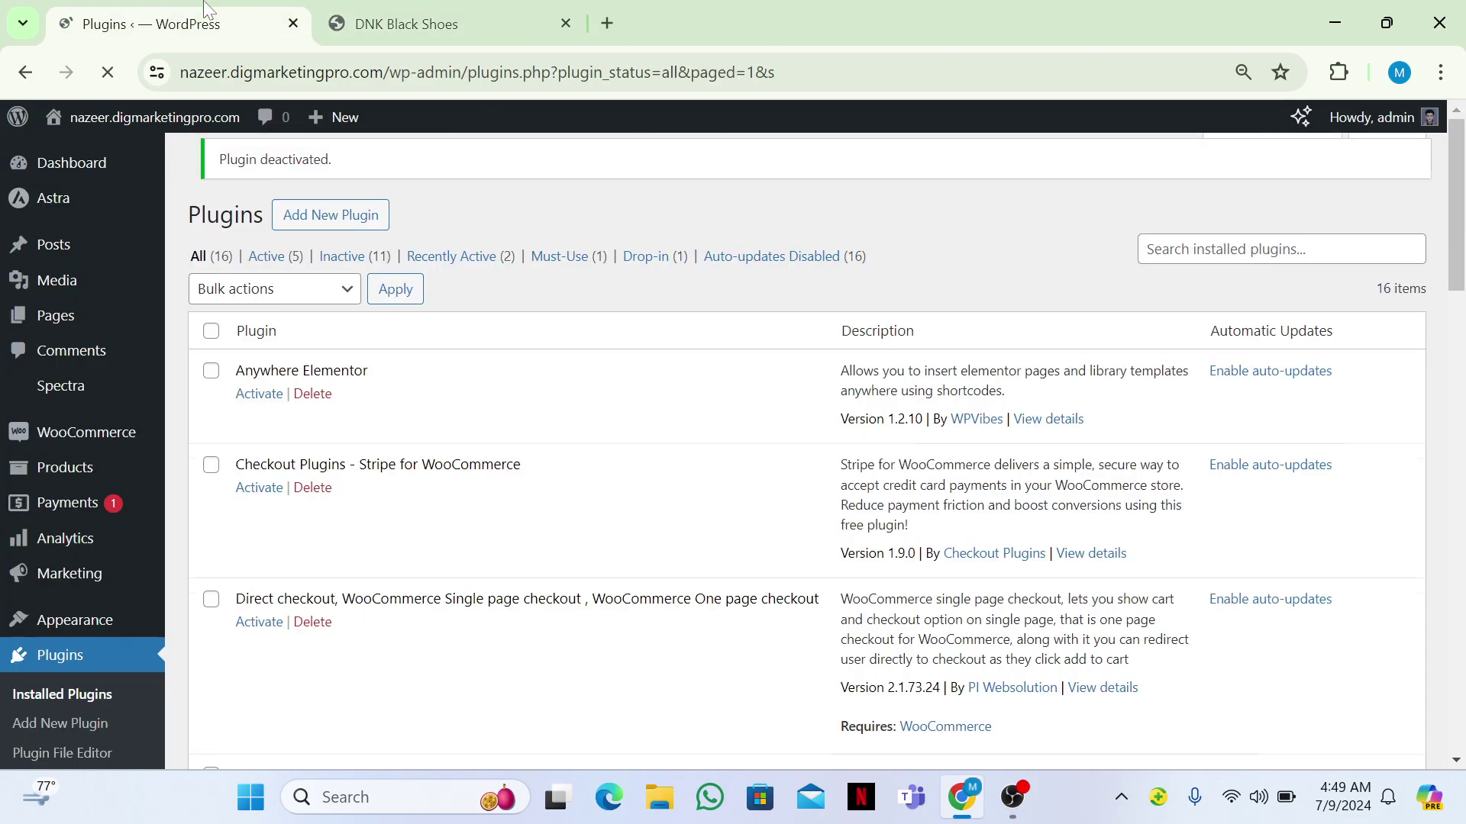
{"action": "left_click", "coordinate": [258, 637]}
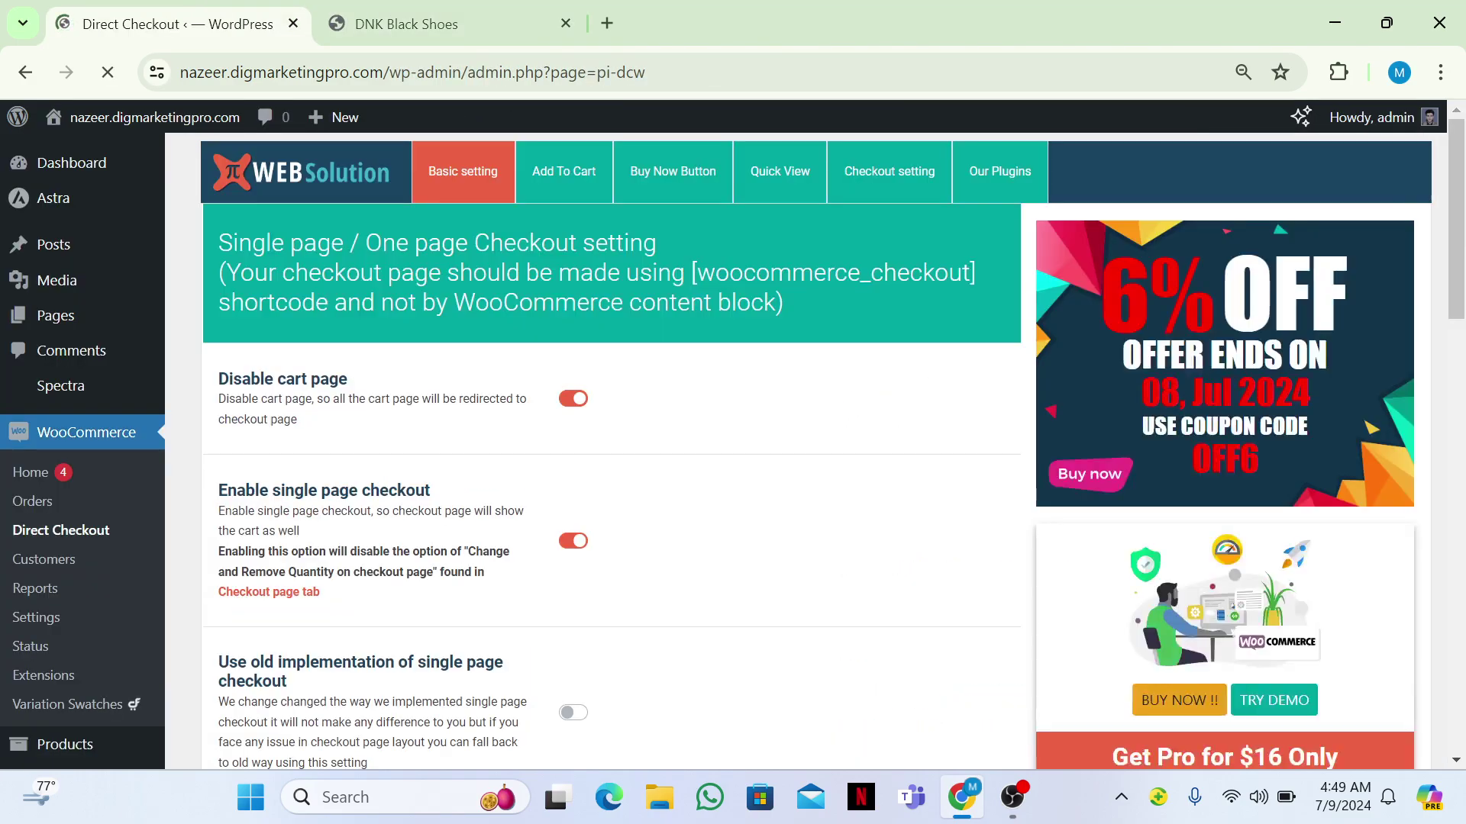
{"action": "left_click", "coordinate": [394, 11]}
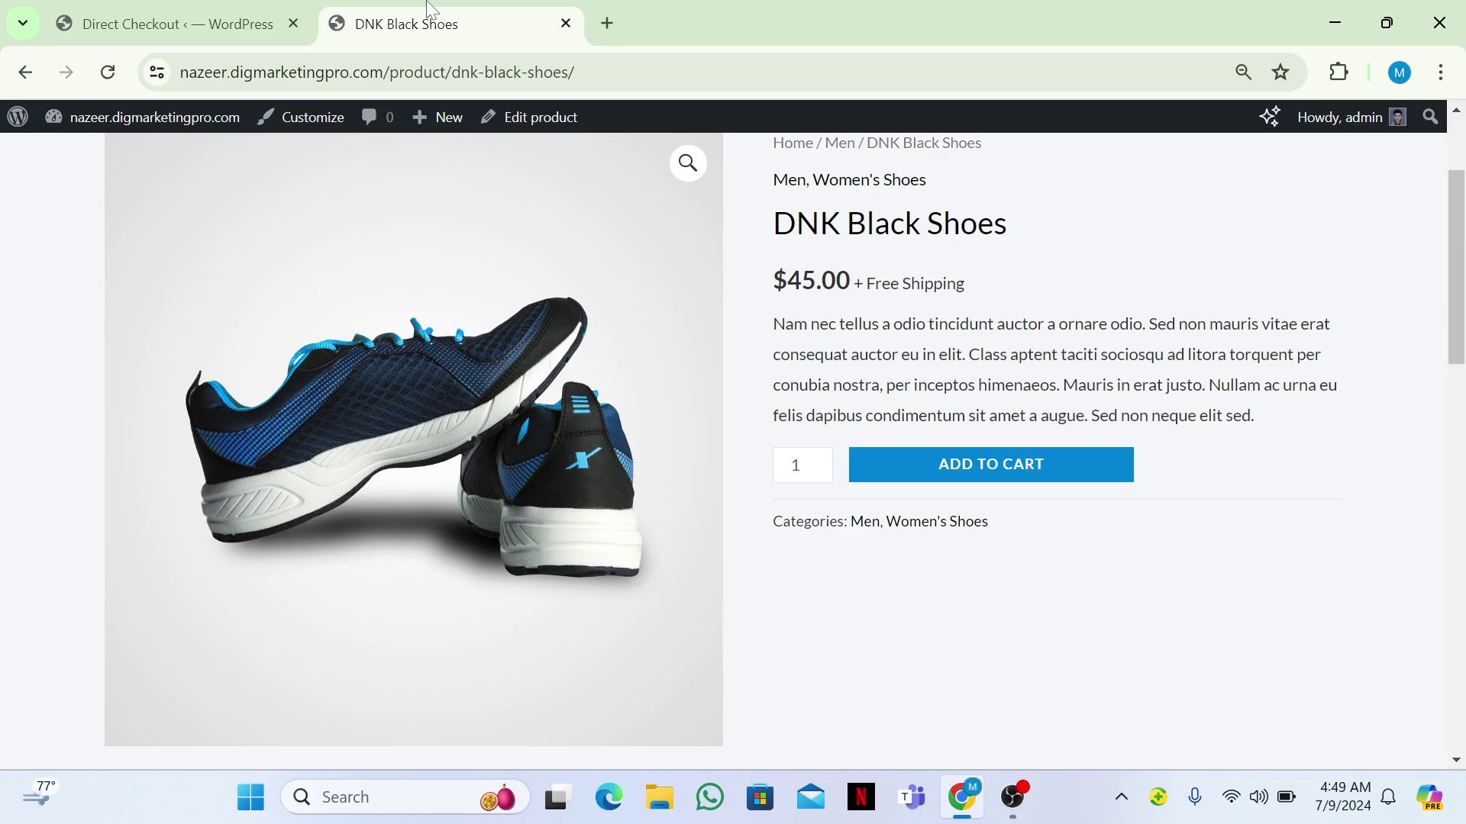
{"action": "left_click", "coordinate": [109, 80]}
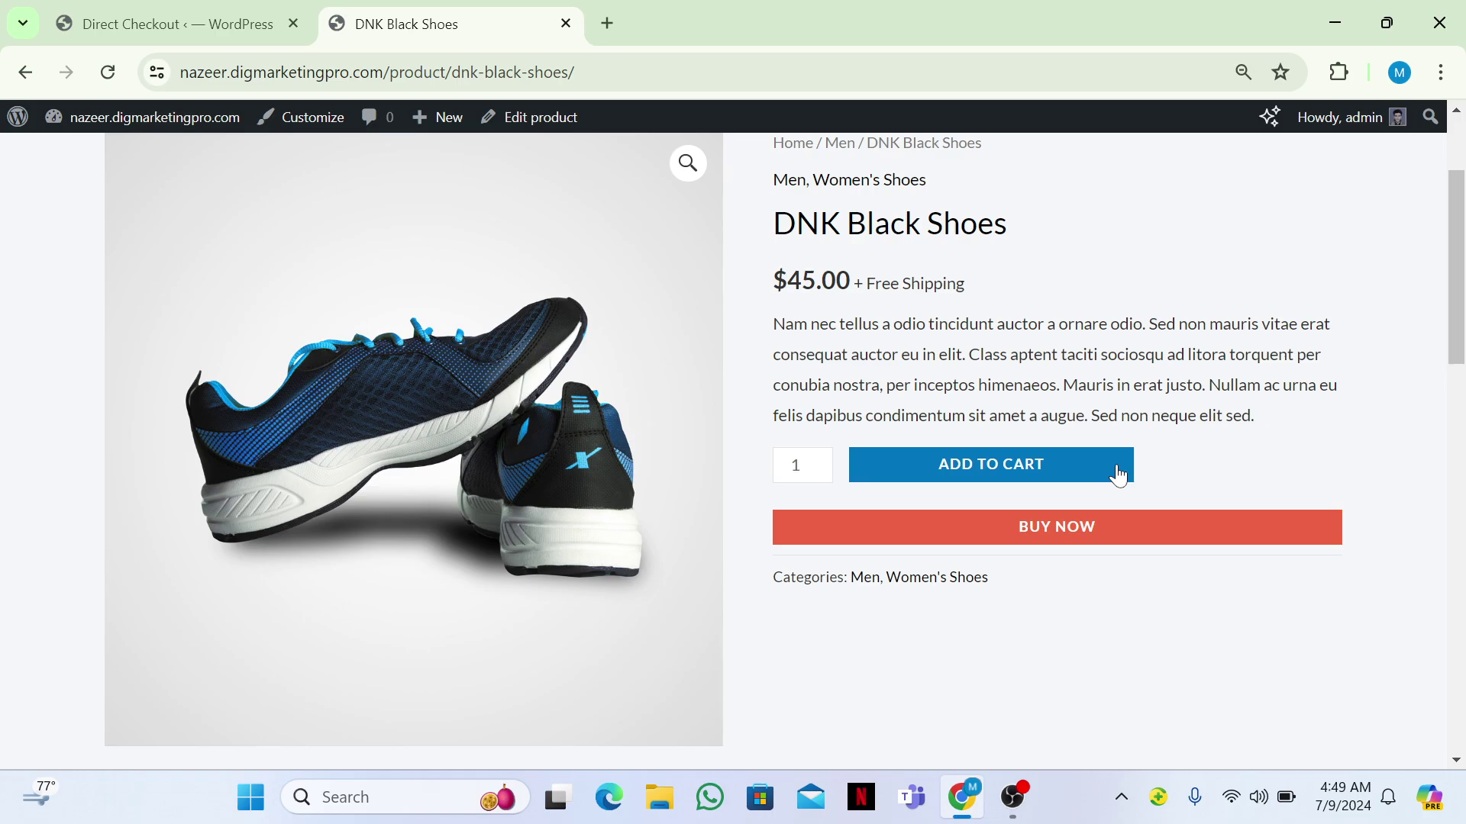
{"action": "scroll", "coordinate": [1117, 474], "scroll_direction": "down", "scroll_amount": 2}
{"action": "scroll", "coordinate": [977, 566], "scroll_direction": "up", "scroll_amount": 1}
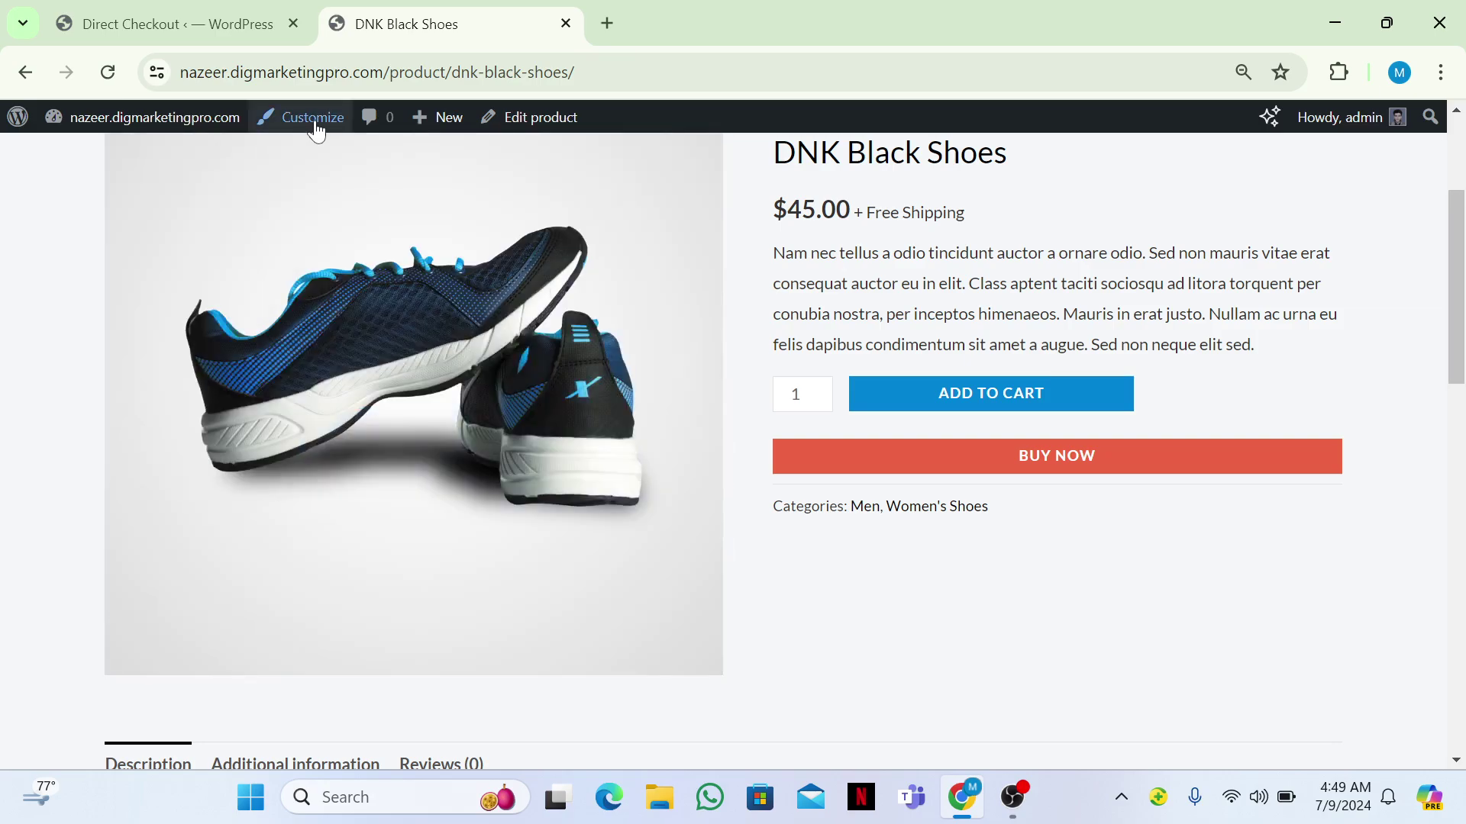
Step: Open the theme Customizer for the DNK Black Shoes page in a new browser tab and go to its Additional CSS
{"action": "right_click", "coordinate": [316, 130]}
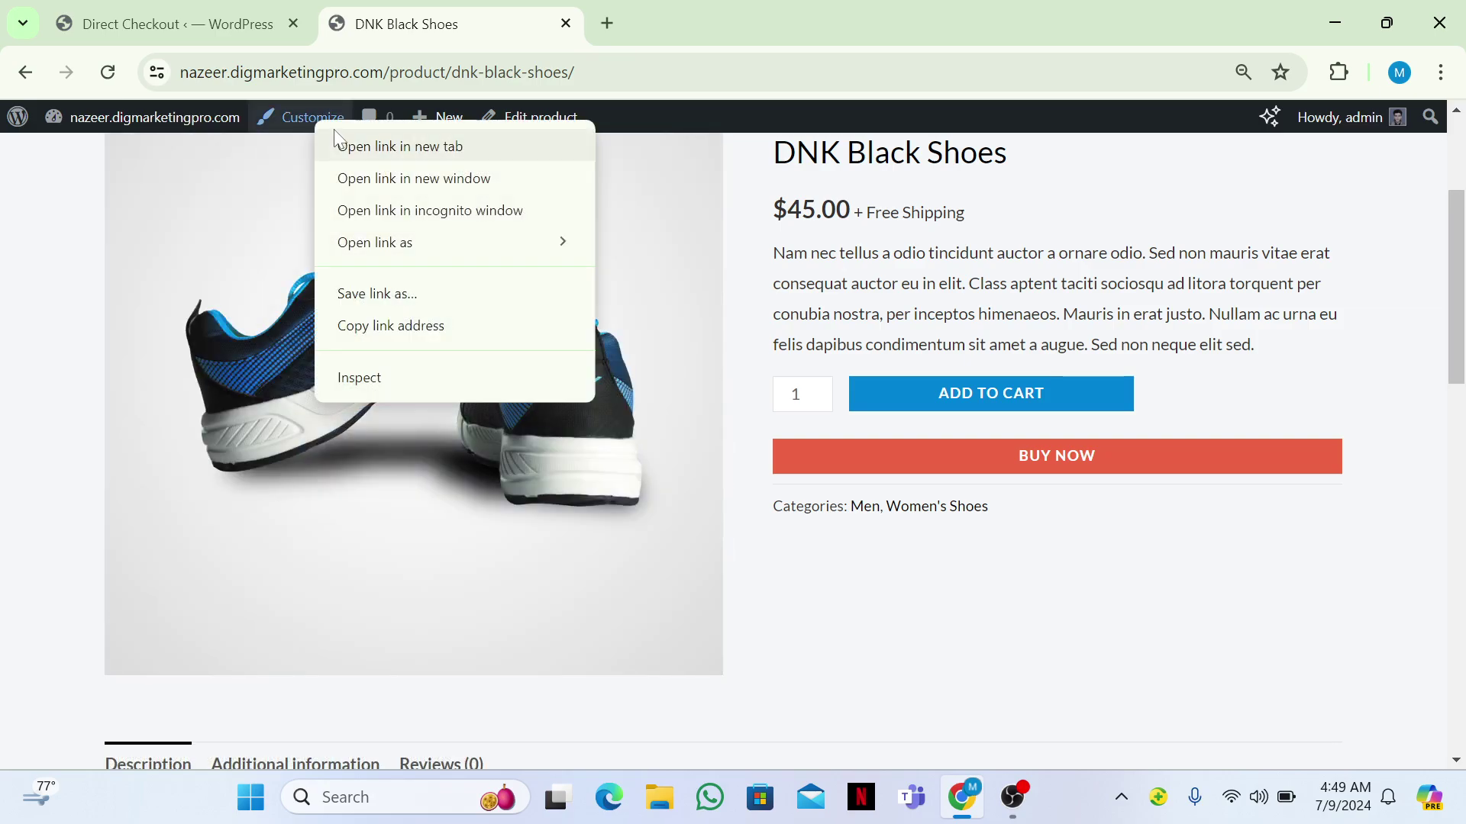
{"action": "left_click", "coordinate": [366, 145]}
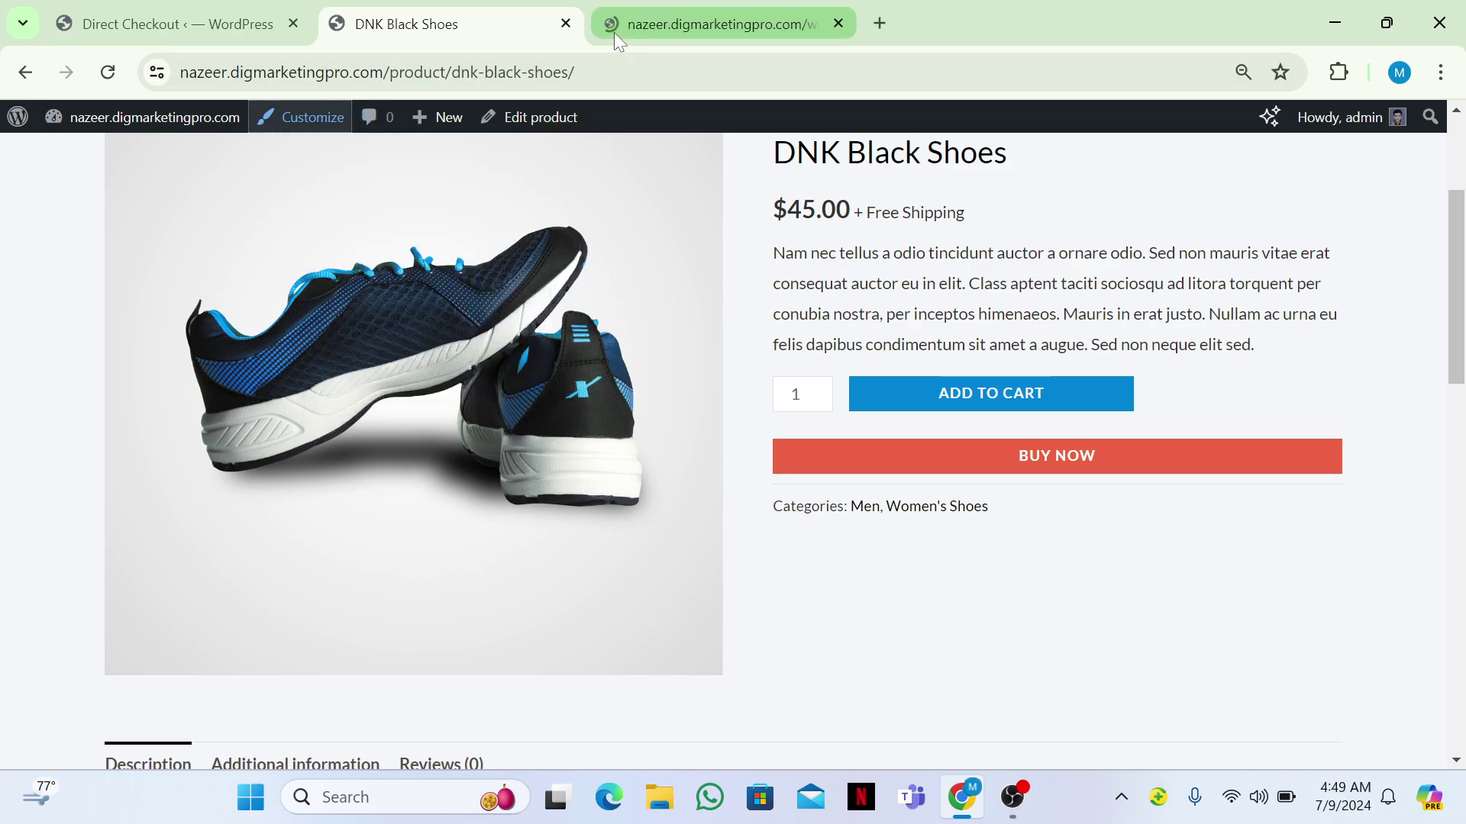
{"action": "left_click", "coordinate": [653, 31]}
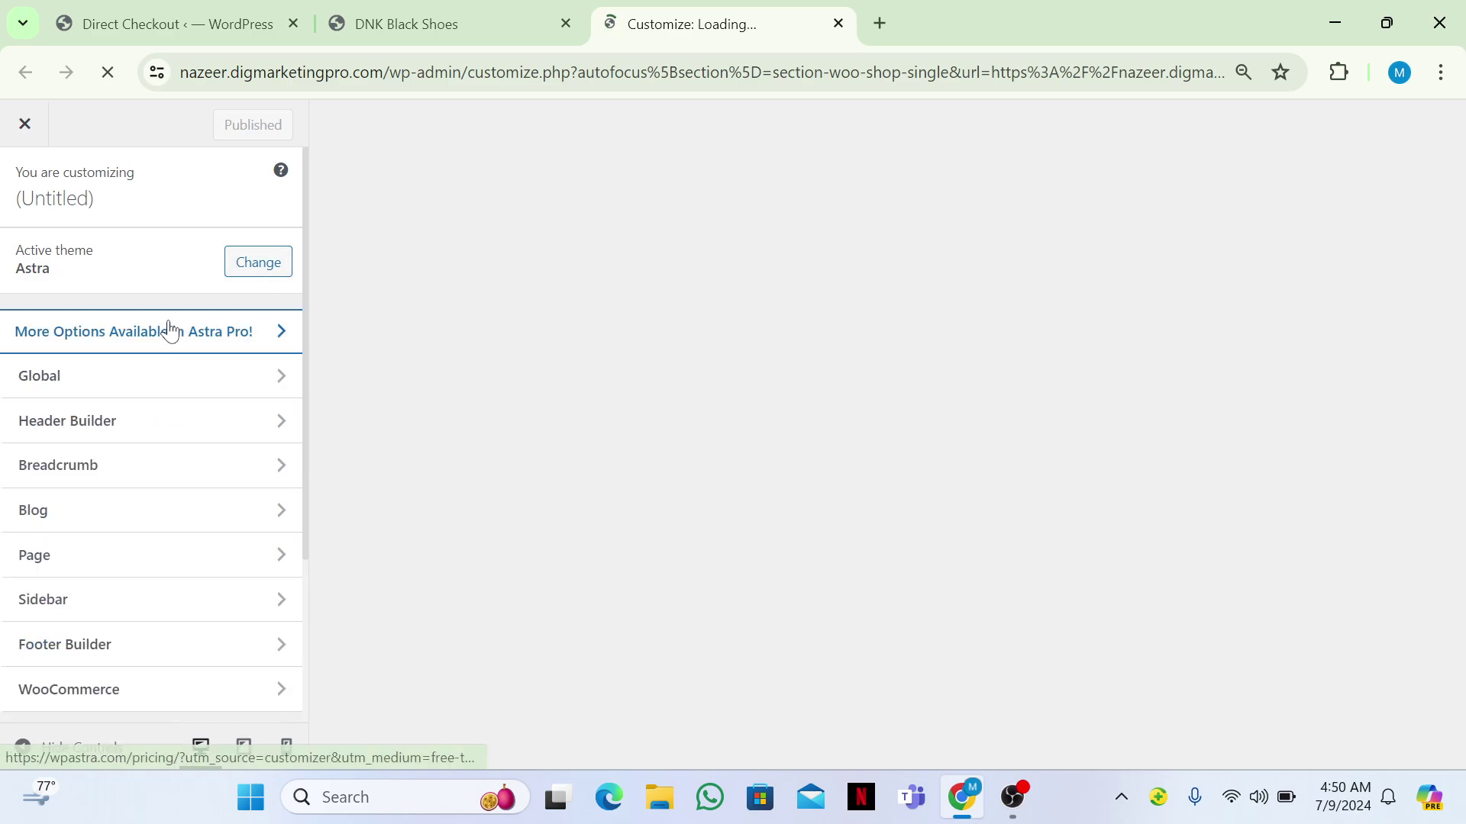
{"action": "scroll", "coordinate": [170, 330], "scroll_direction": "down", "scroll_amount": 3}
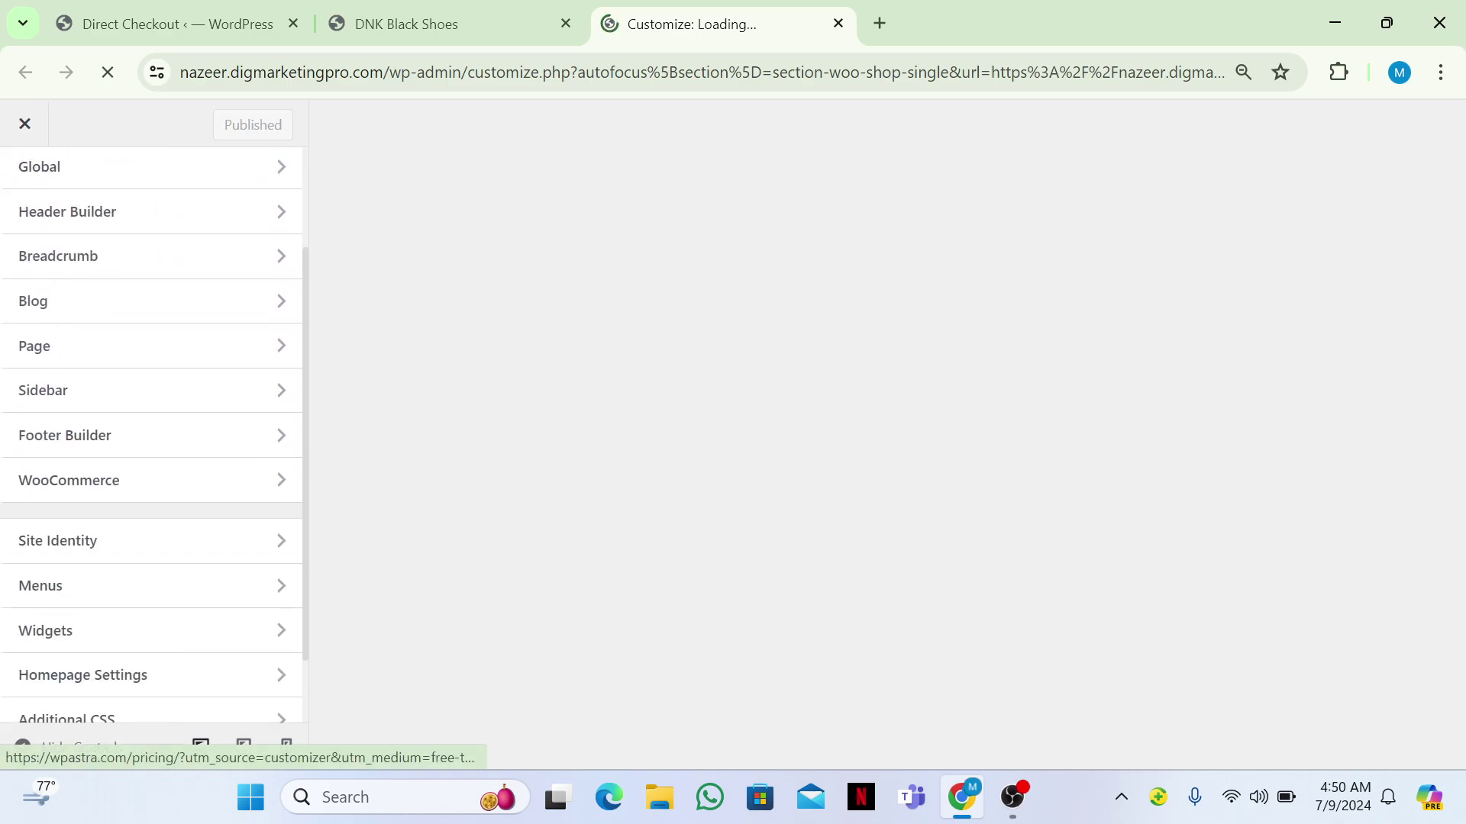
{"action": "left_click", "coordinate": [54, 706]}
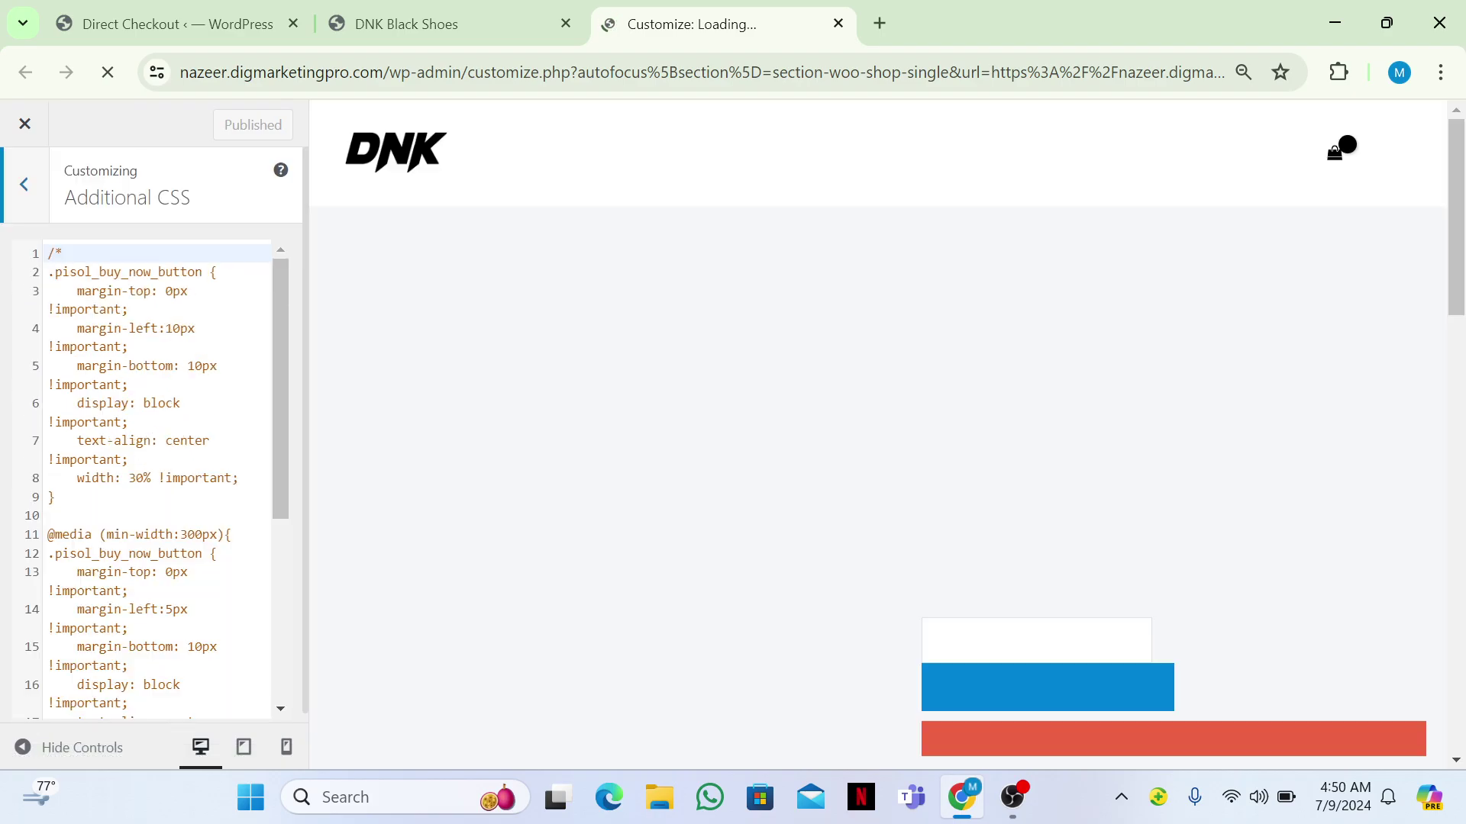
Step: Review the commented-out CSS rules and return from the Single Product section to Additional CSS
{"action": "left_click", "coordinate": [158, 404]}
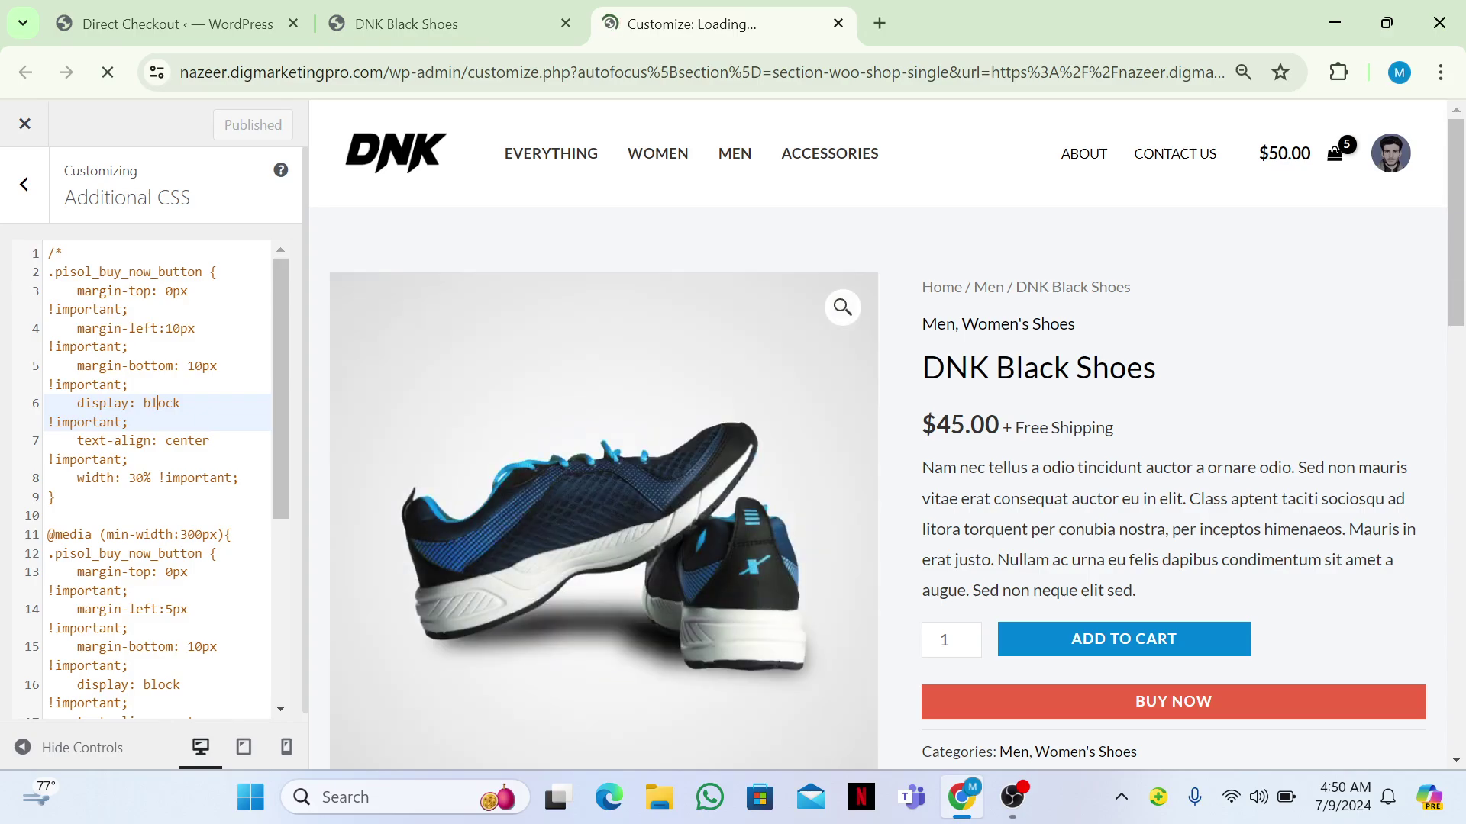
{"action": "scroll", "coordinate": [153, 479], "scroll_direction": "down", "scroll_amount": 4}
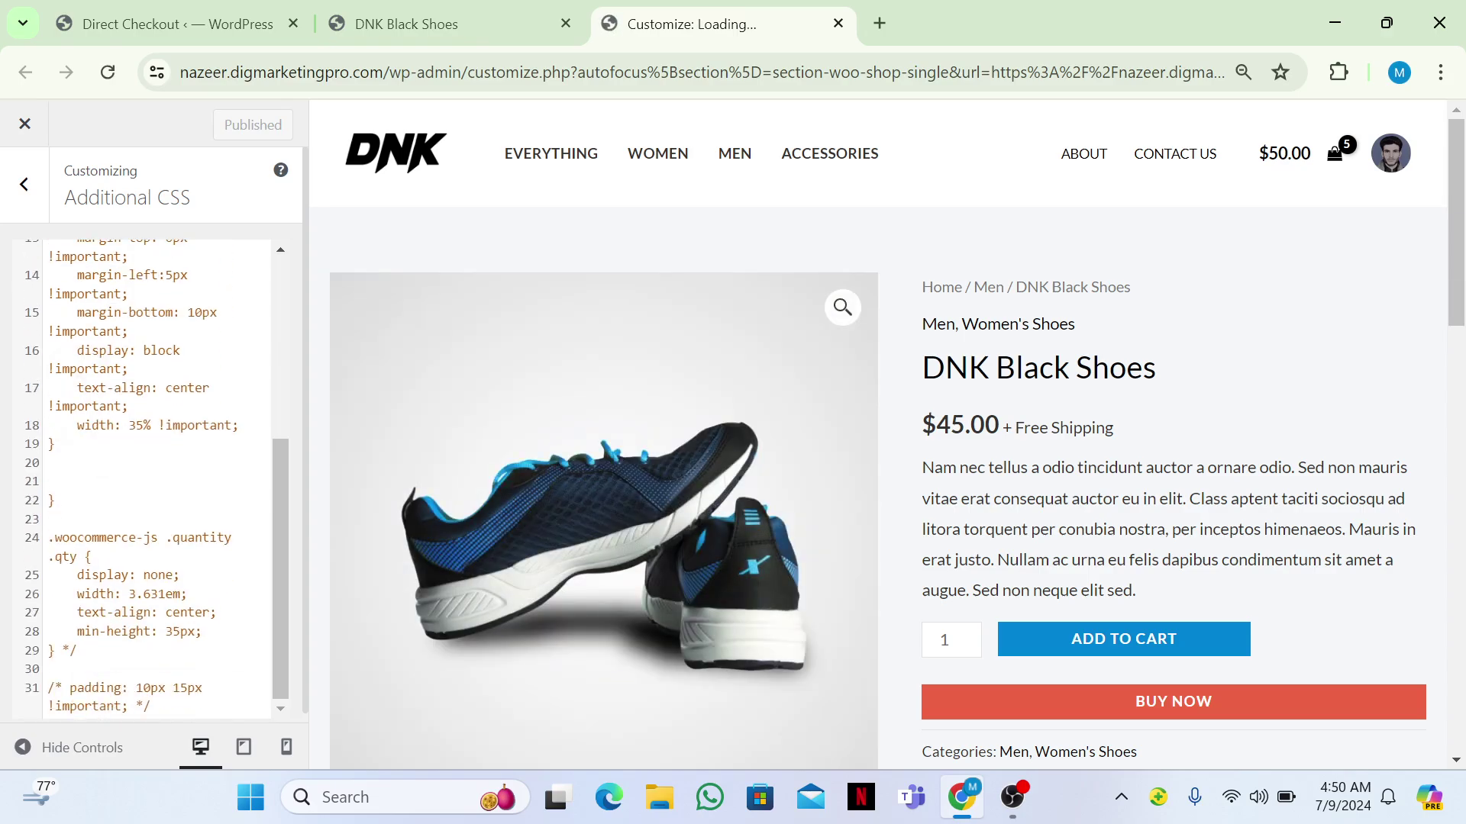
{"action": "scroll", "coordinate": [157, 477], "scroll_direction": "up", "scroll_amount": 1}
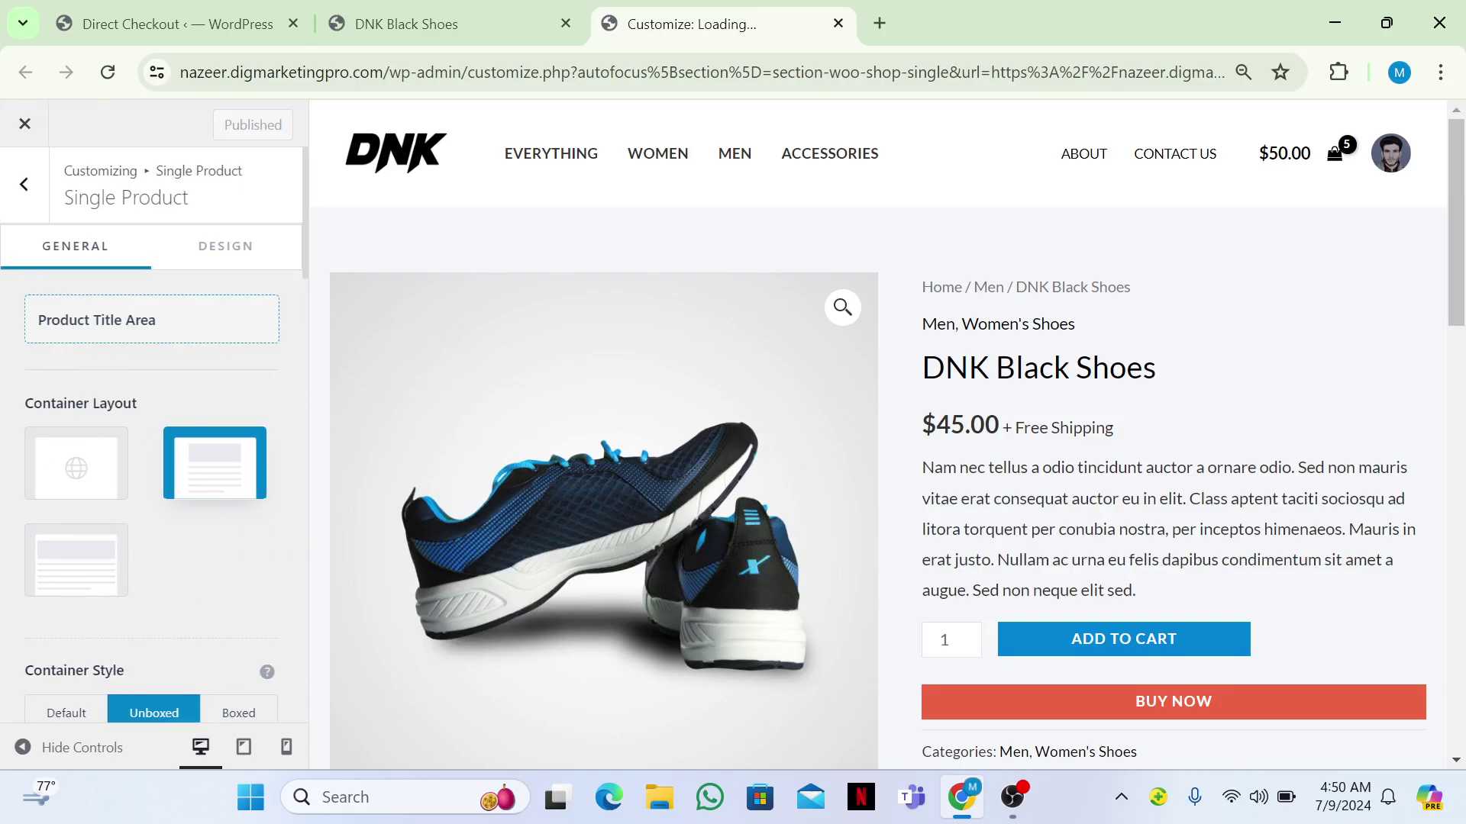
{"action": "left_click", "coordinate": [24, 183]}
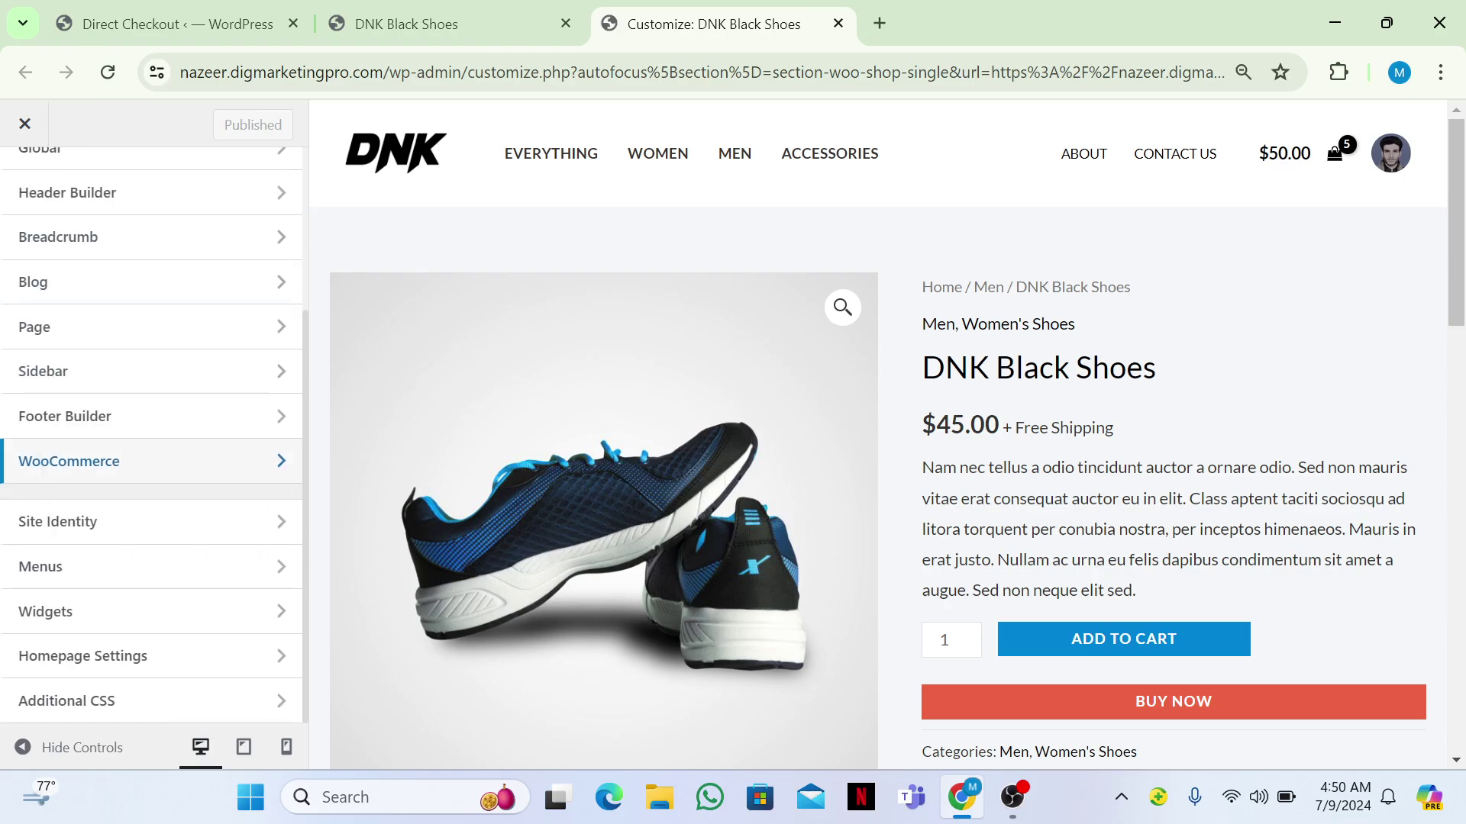
{"action": "left_click", "coordinate": [67, 700]}
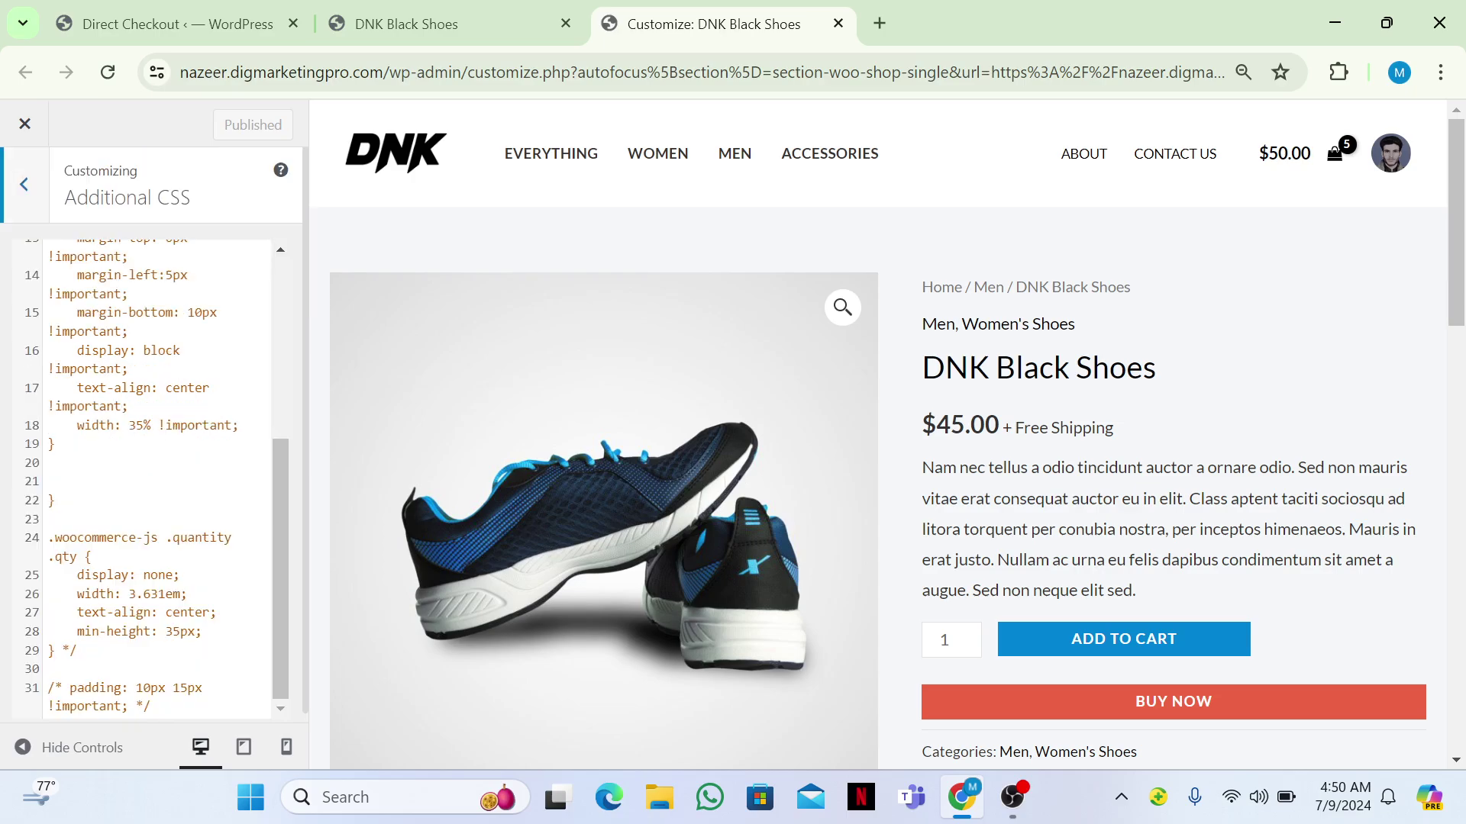
Step: Uncomment the Buy Now button and quantity field CSS to compare the product preview, and undo the change
{"action": "left_click_drag", "start_coordinate": [76, 652], "coordinate": [25, 195]}
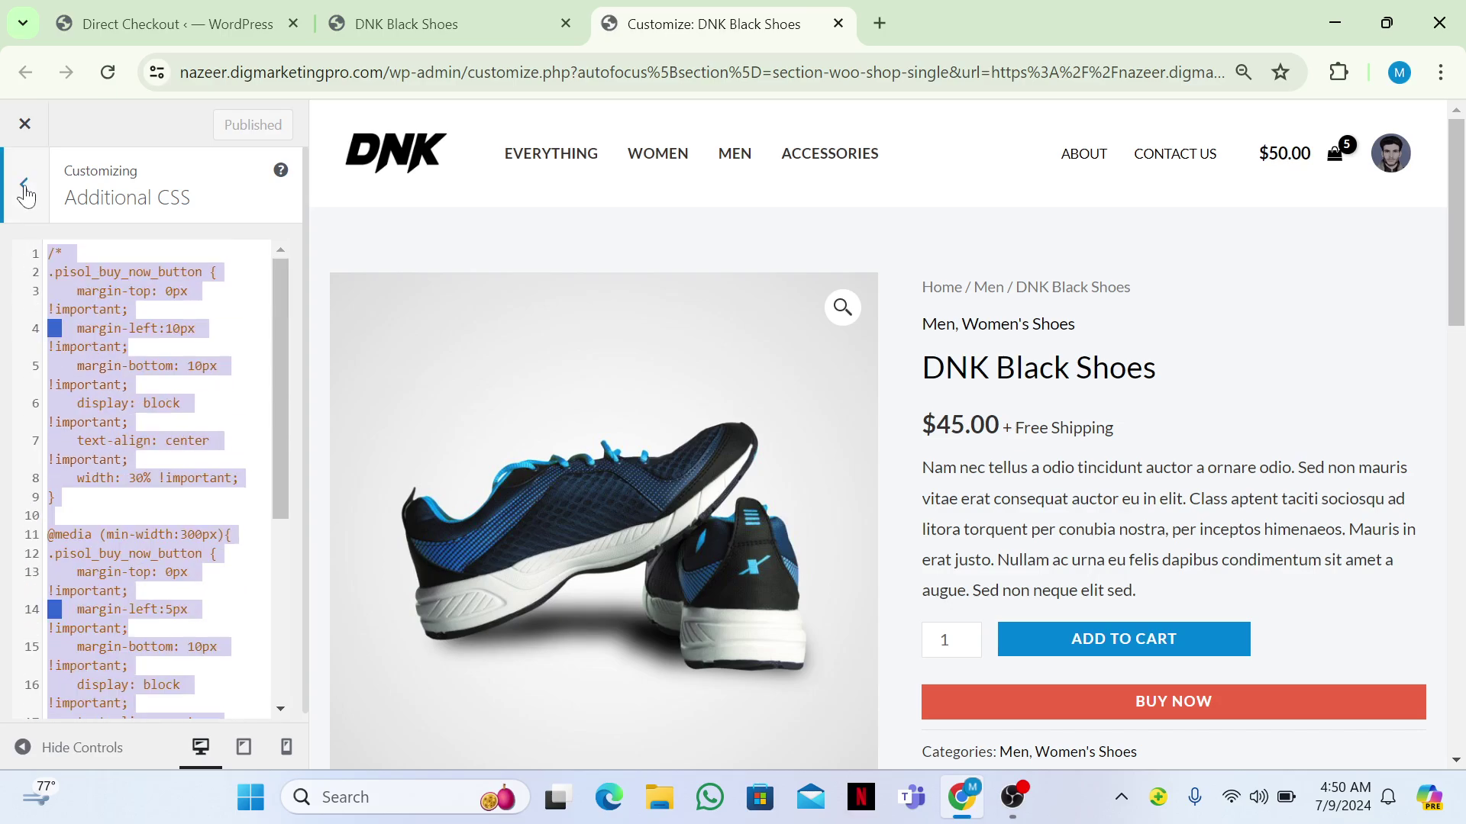
{"action": "key", "text": "ctrl+slash"}
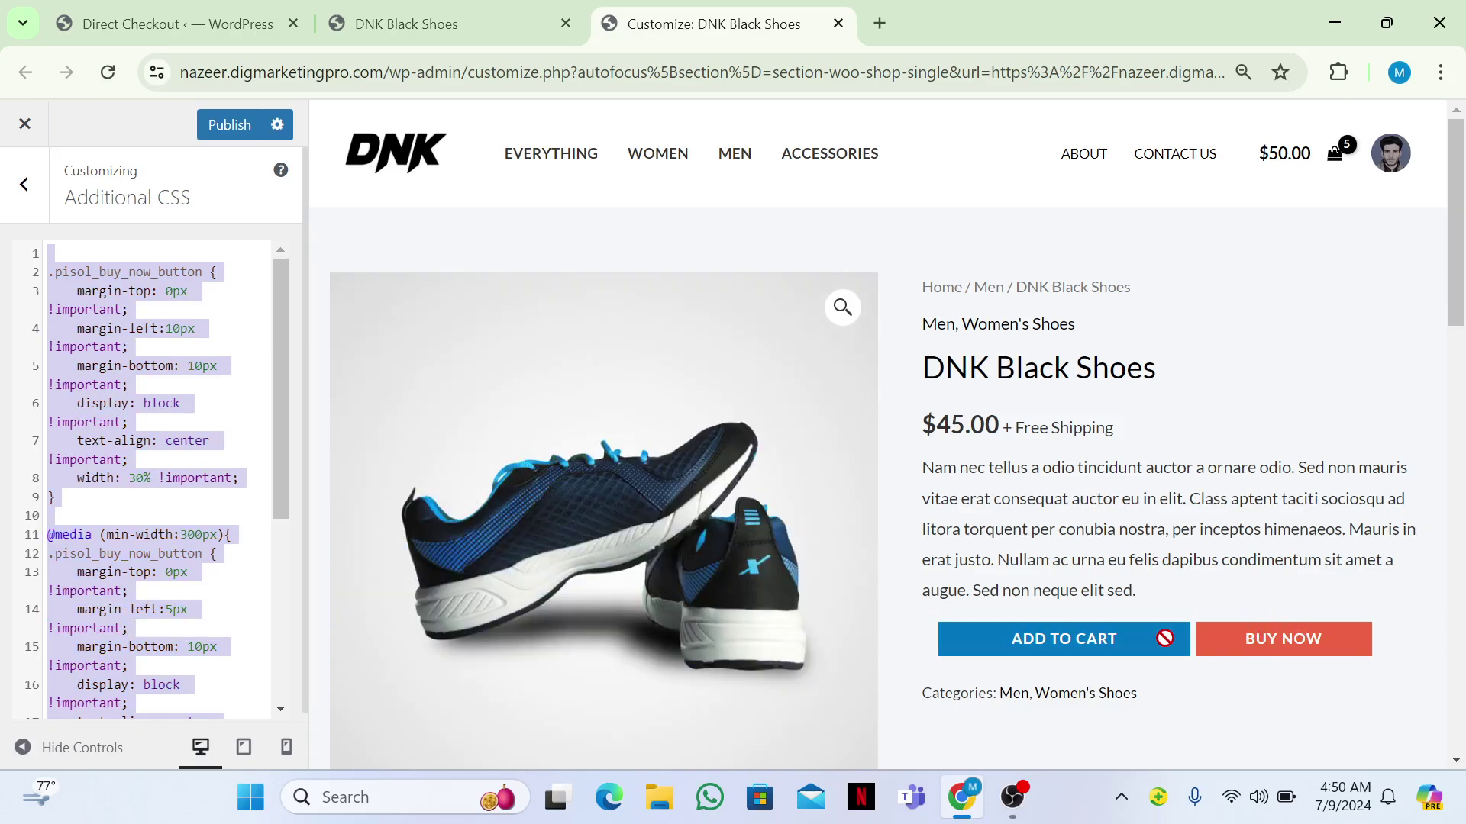
{"action": "key", "text": "ctrl+z"}
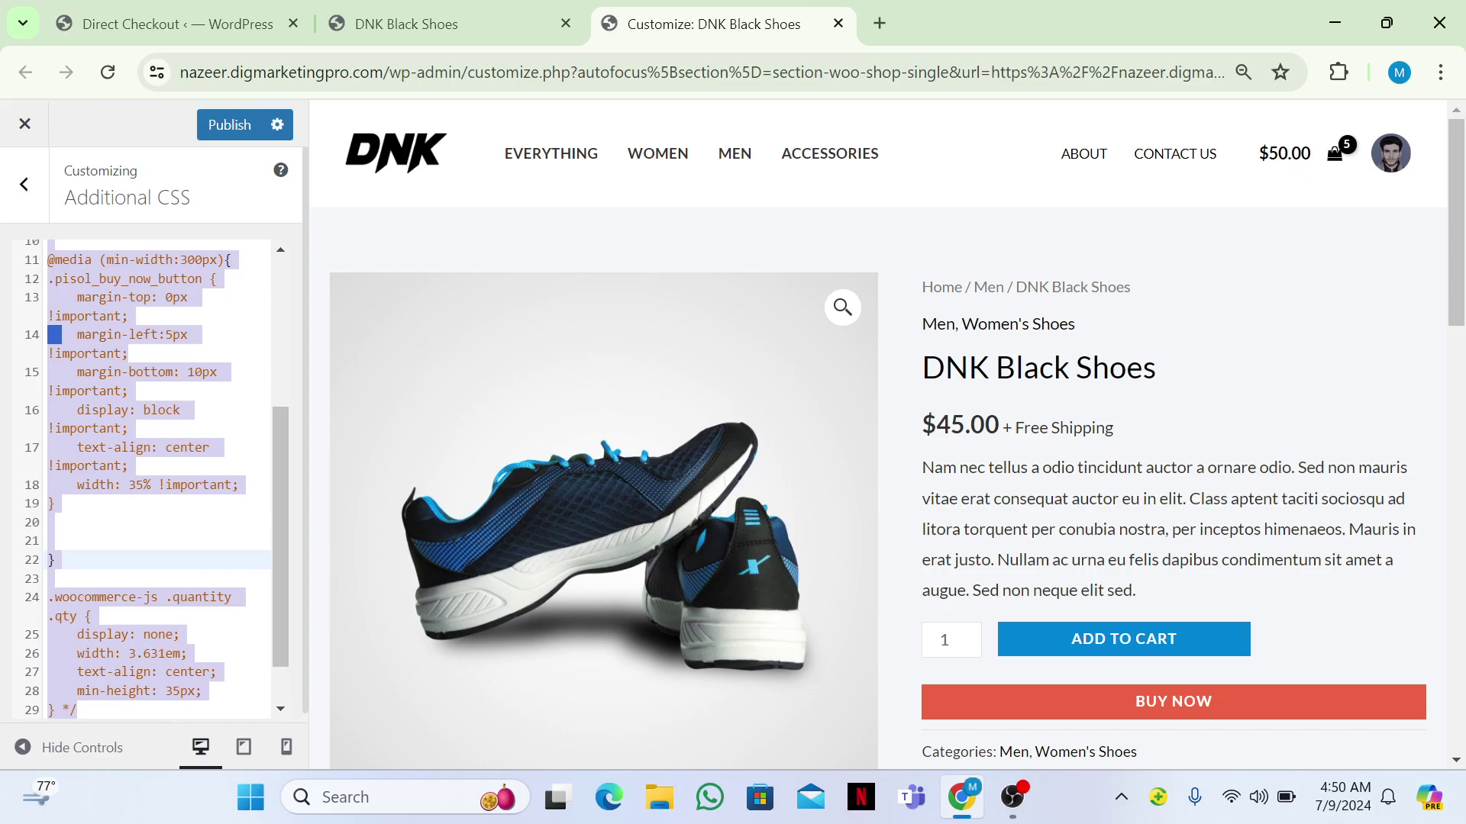
Step: Uncomment the .pisol_buy_now_button rules and the .woocommerce-js .quantity .qty rule in Additional CSS, and publish the change
{"action": "left_click", "coordinate": [187, 654]}
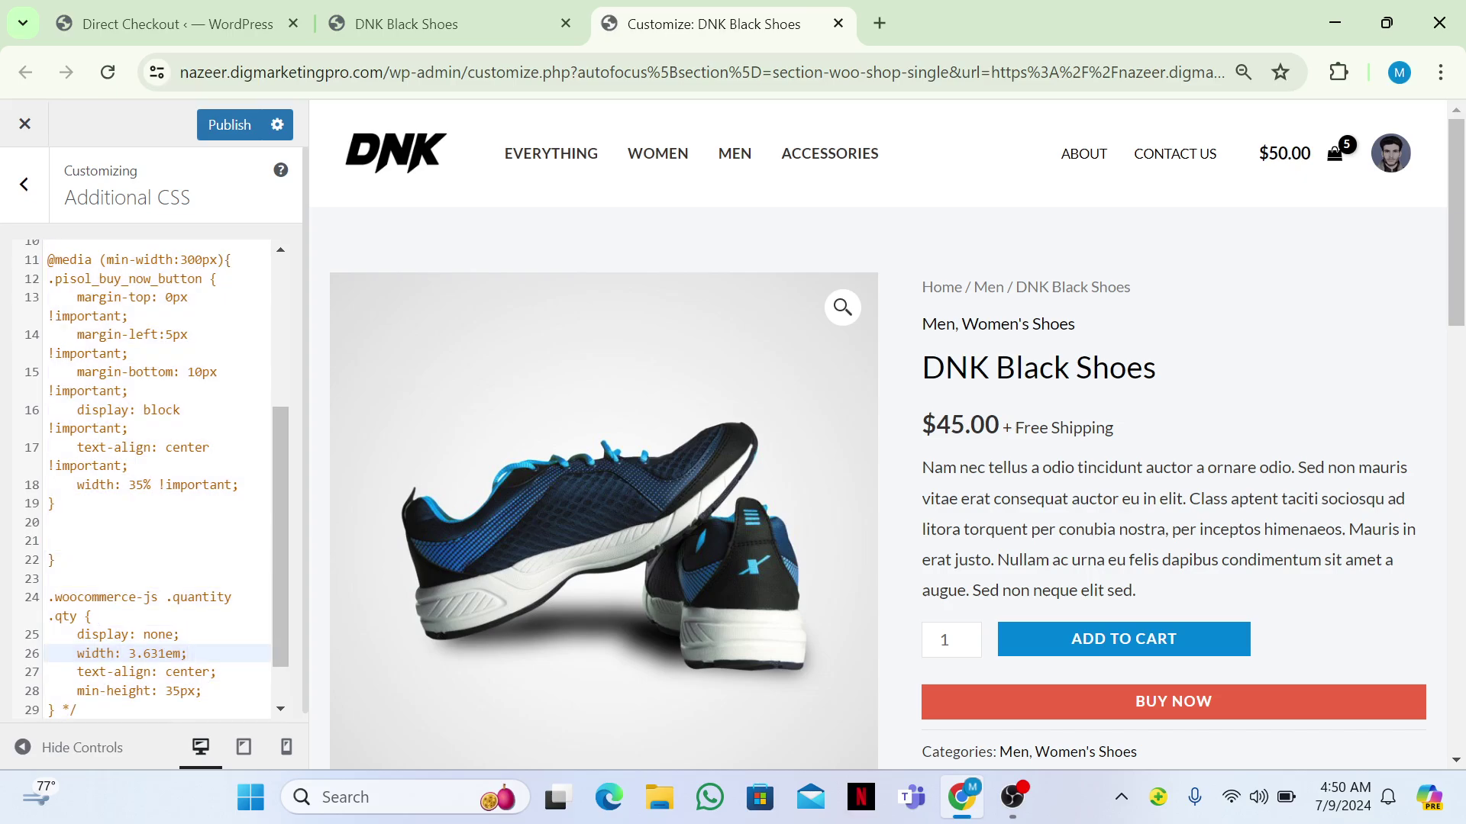
{"action": "left_click_drag", "start_coordinate": [114, 710], "coordinate": [6, 181]}
{"action": "key", "text": "ctrl+slash"}
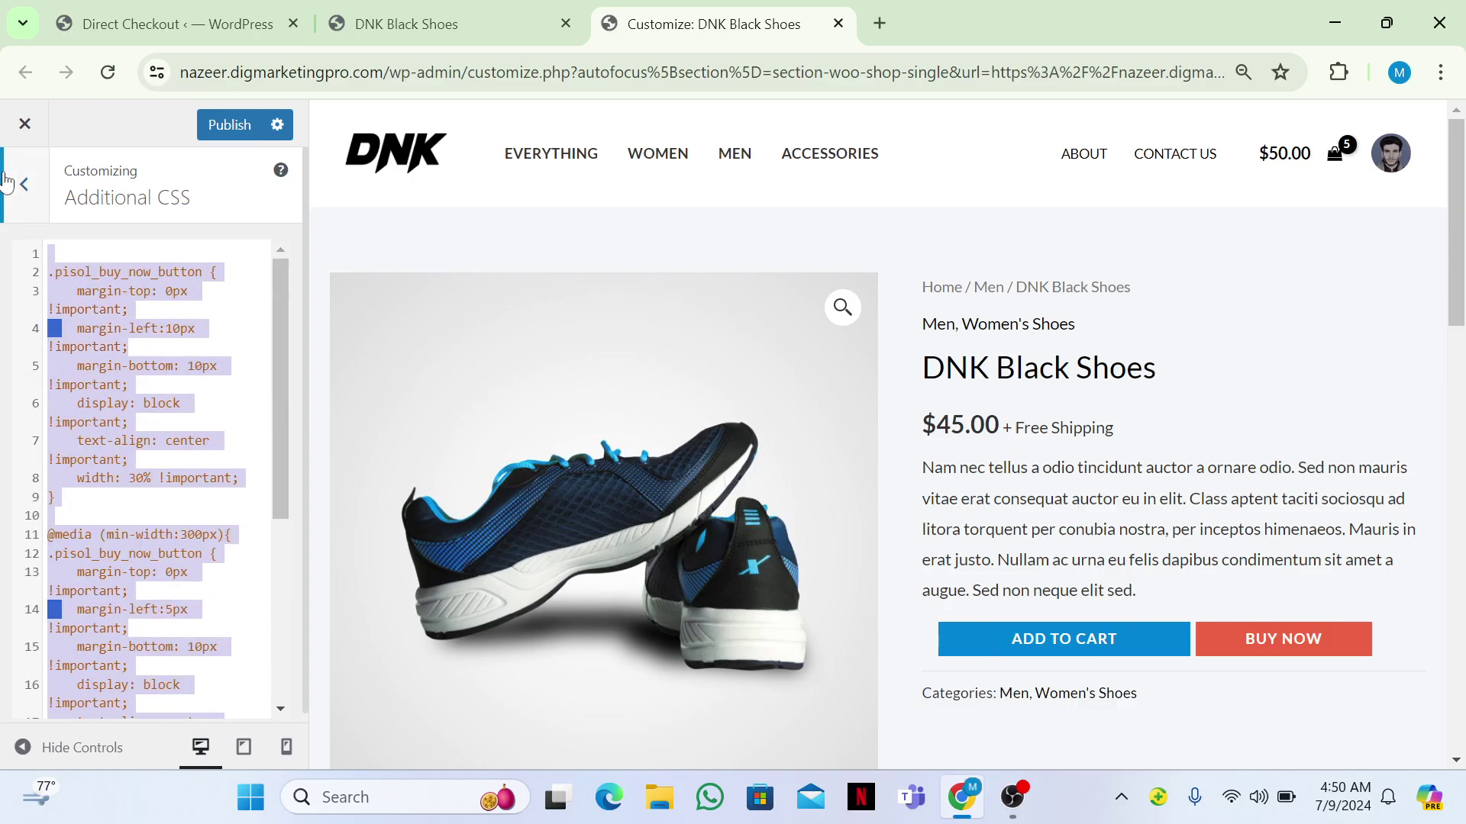
{"action": "left_click", "coordinate": [244, 132]}
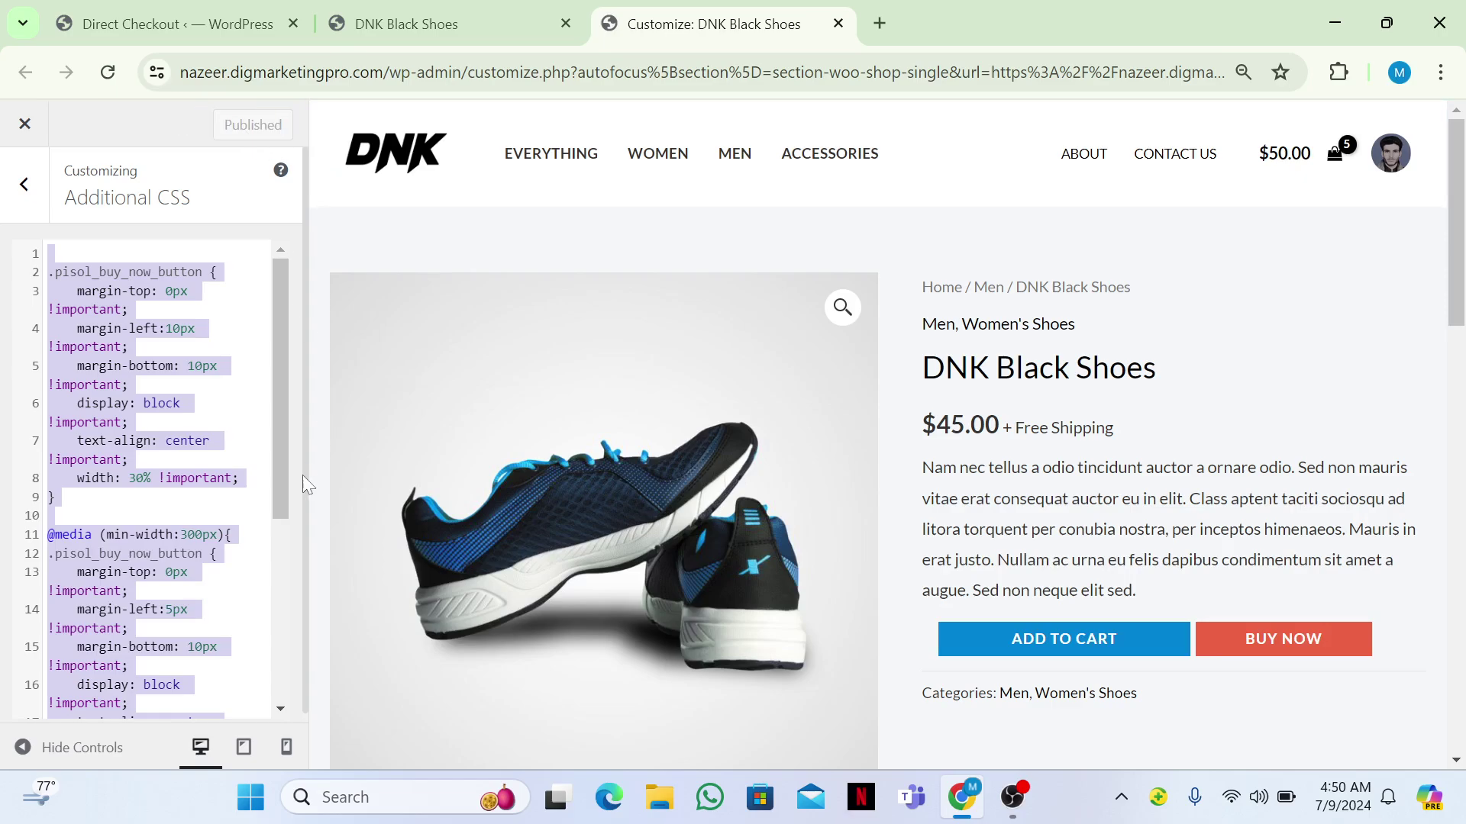
Step: Preview the product page's Add to Cart and Buy Now buttons in the mobile, tablet and desktop views
{"action": "left_click", "coordinate": [289, 766]}
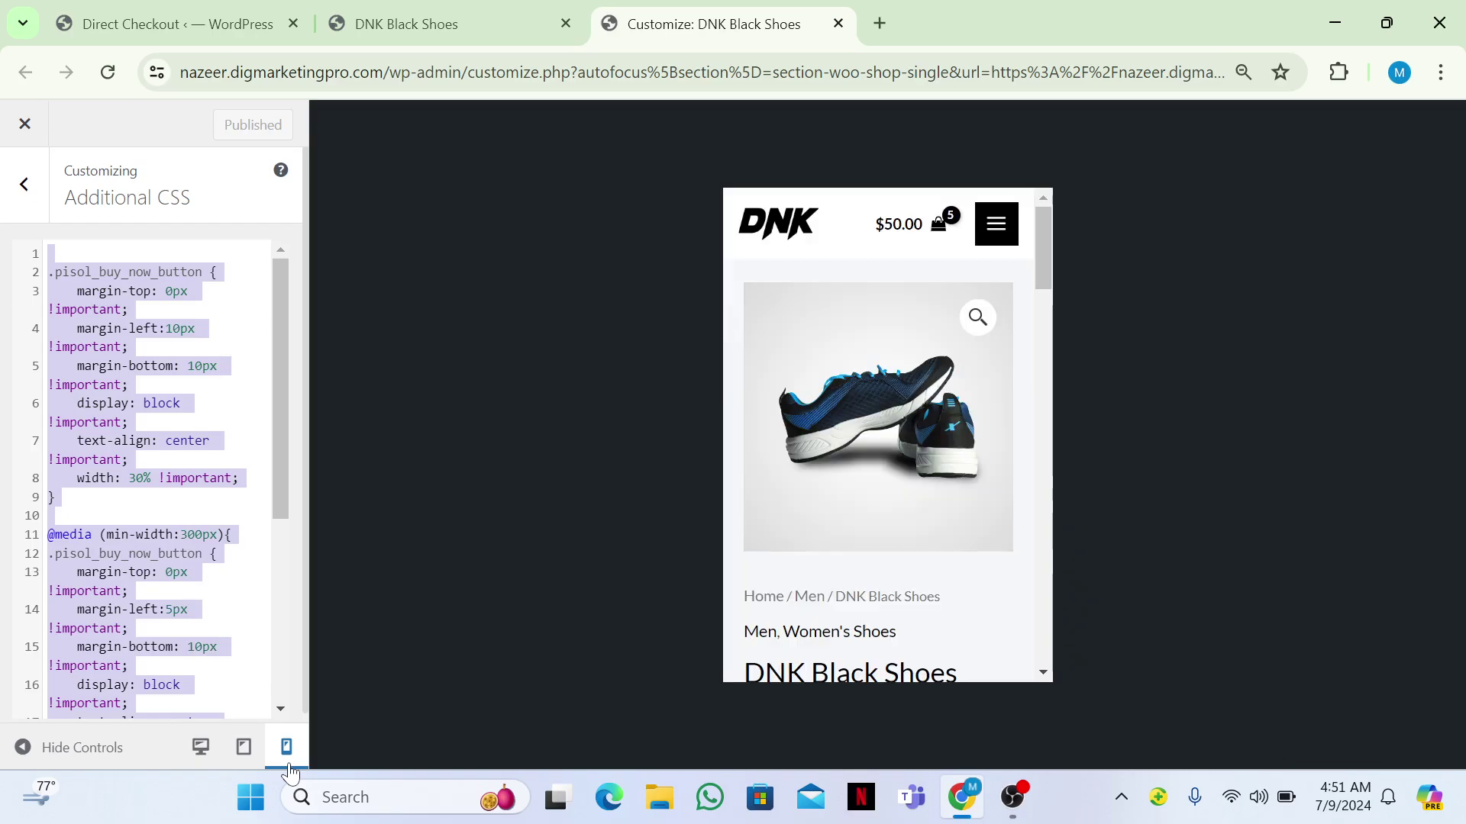
{"action": "scroll", "coordinate": [887, 435], "scroll_direction": "down", "scroll_amount": 7}
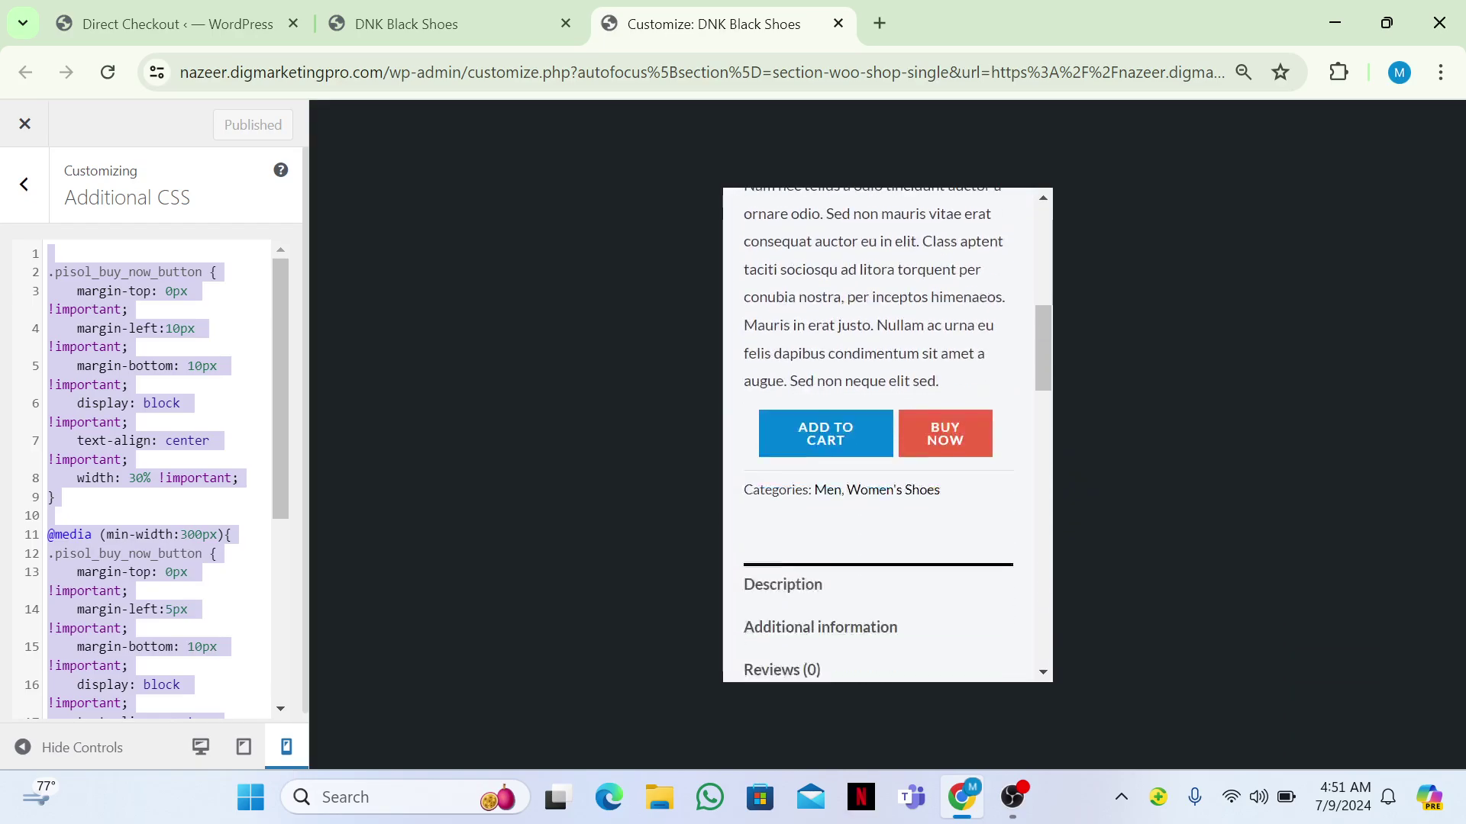
{"action": "scroll", "coordinate": [887, 435], "scroll_direction": "up", "scroll_amount": 1}
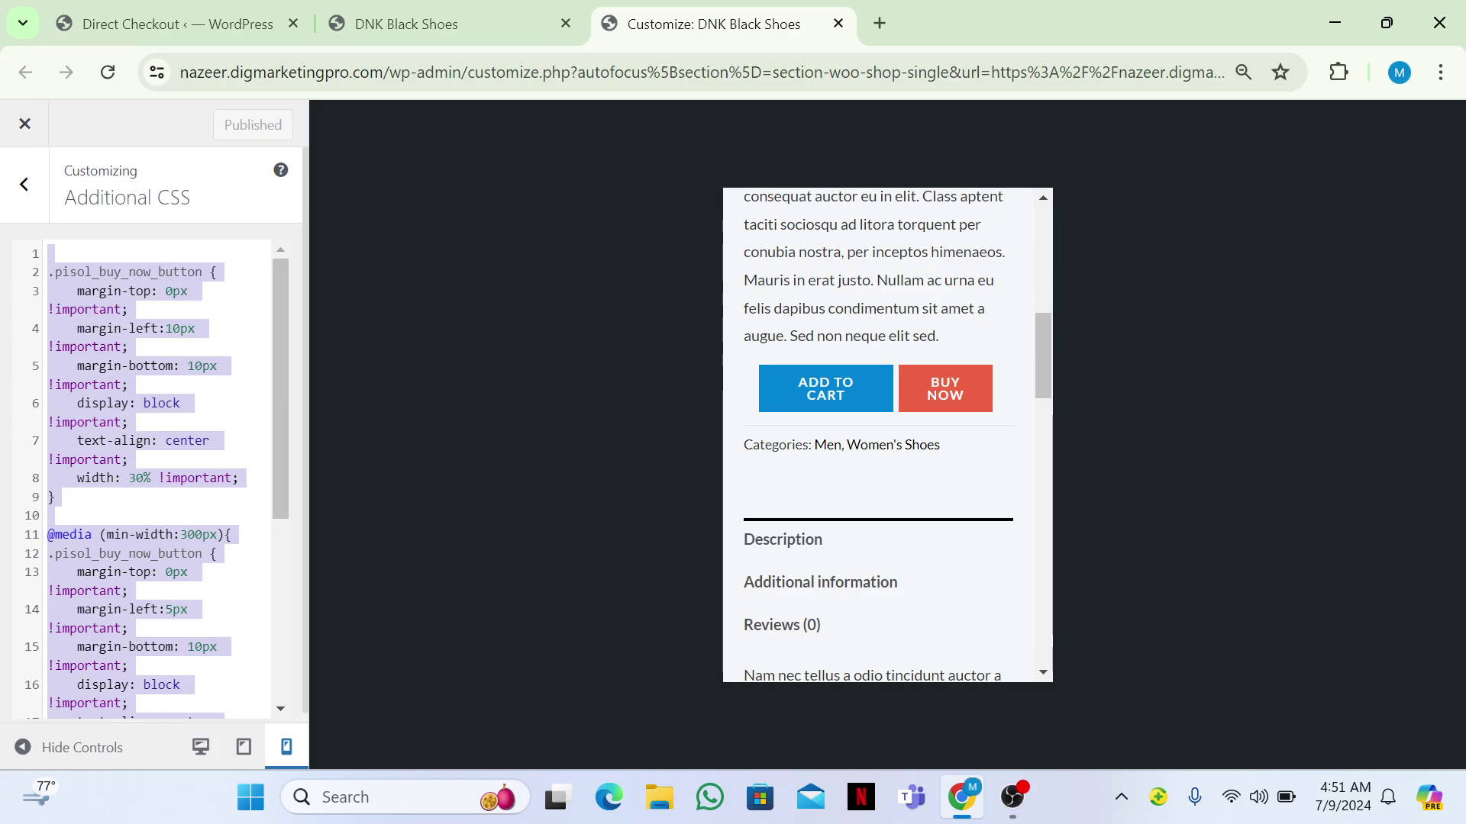
{"action": "left_click", "coordinate": [244, 746]}
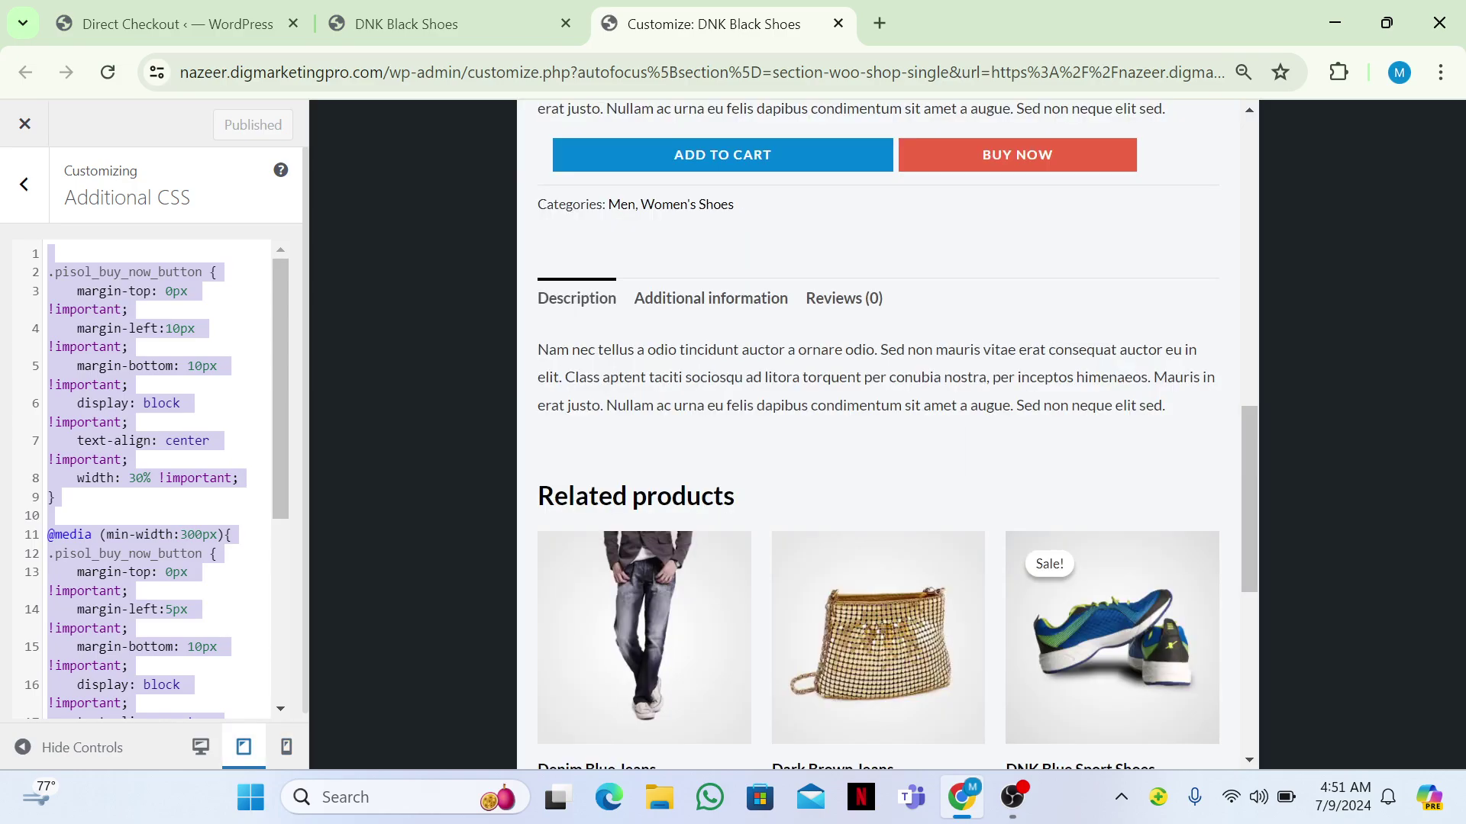
{"action": "scroll", "coordinate": [887, 434], "scroll_direction": "up", "scroll_amount": 2}
{"action": "left_click", "coordinate": [200, 747]}
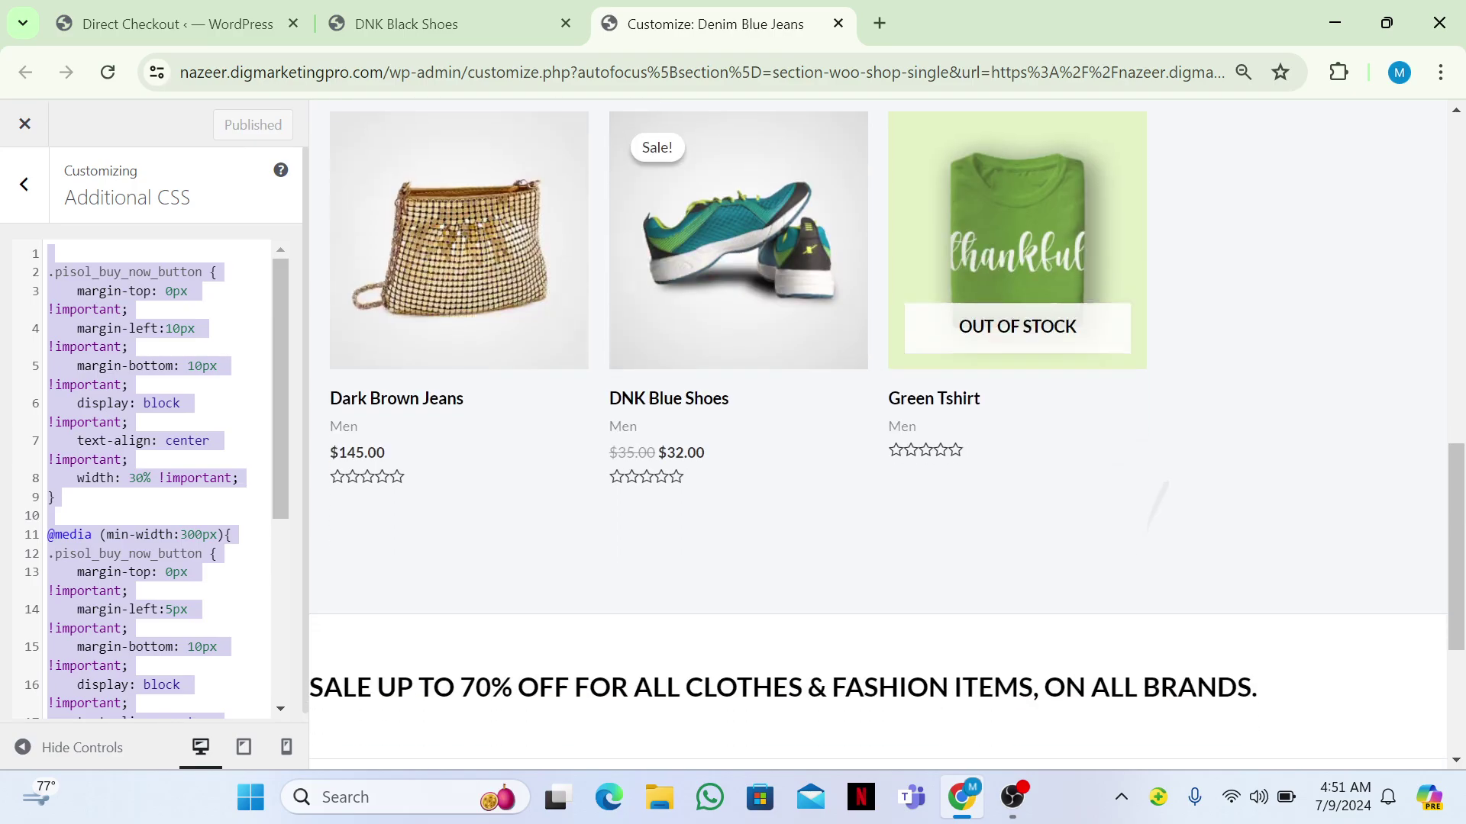
Step: Close the Customizer and inspect the Buy Now button on the DNK Black Shoes page with the developer tools
{"action": "left_click", "coordinate": [21, 128]}
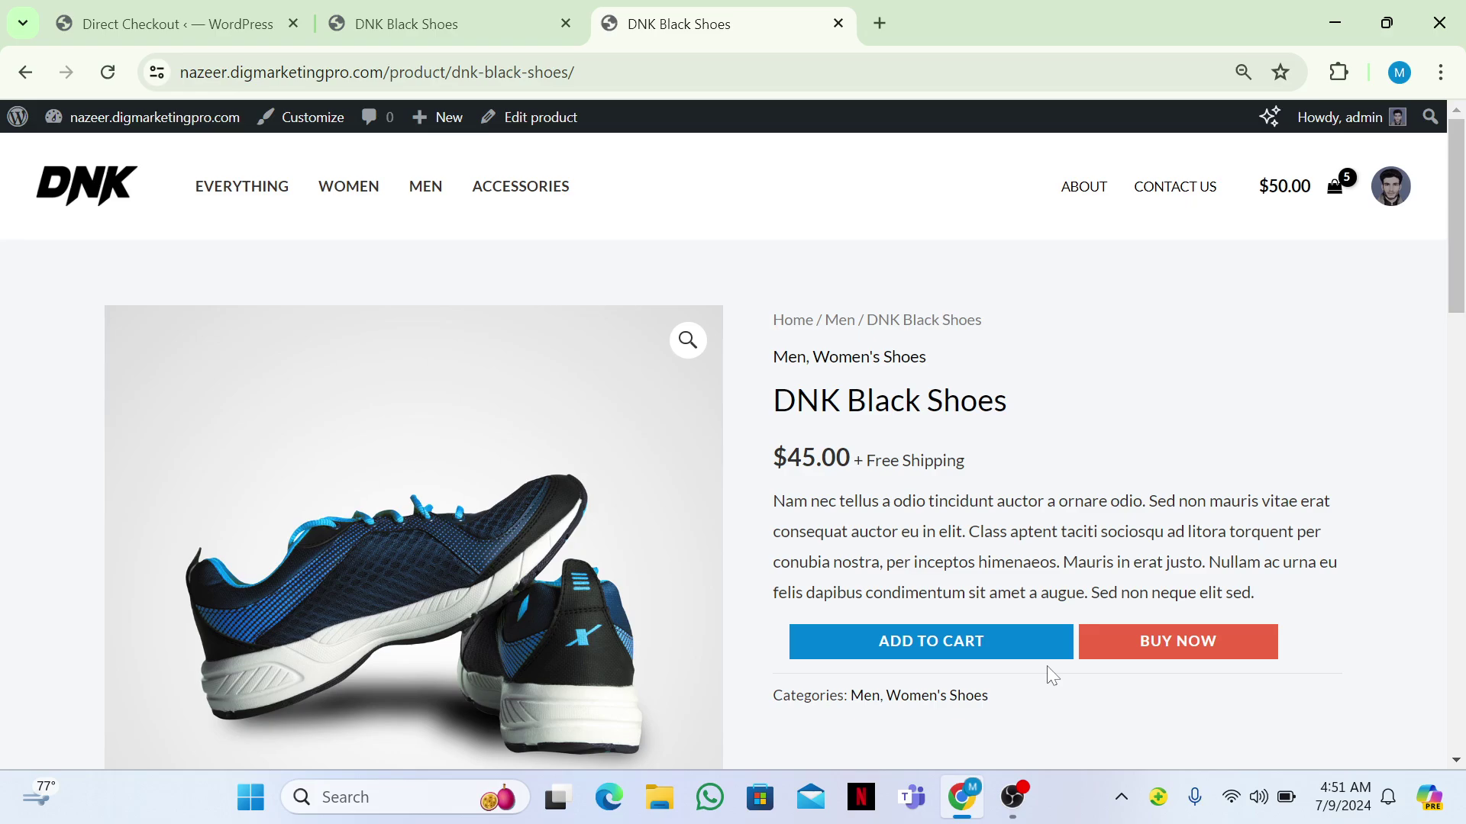
{"action": "scroll", "coordinate": [1046, 666], "scroll_direction": "down", "scroll_amount": 3}
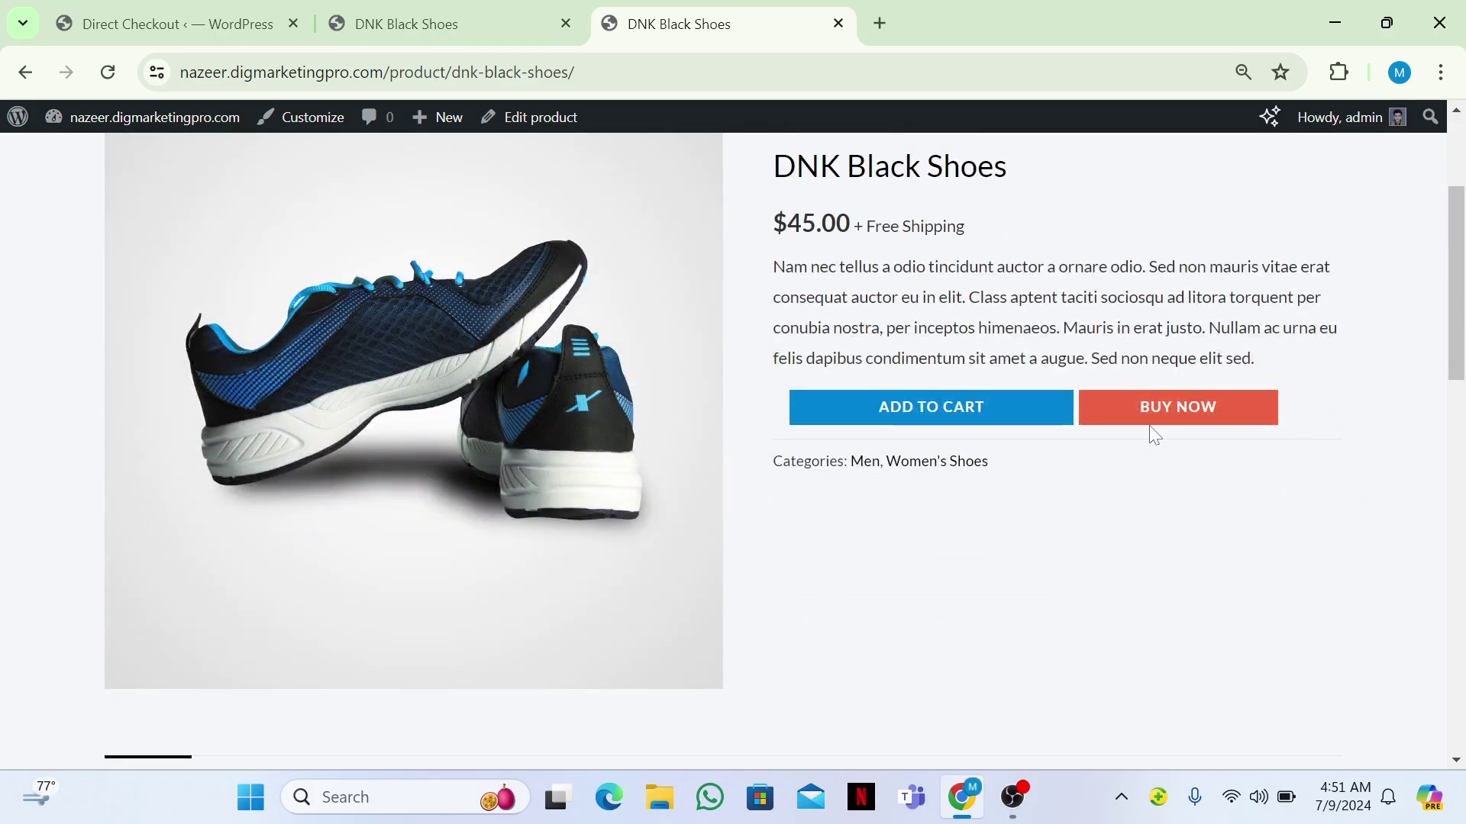
{"action": "right_click", "coordinate": [1095, 412]}
{"action": "scroll", "coordinate": [958, 355], "scroll_direction": "down", "scroll_amount": 3}
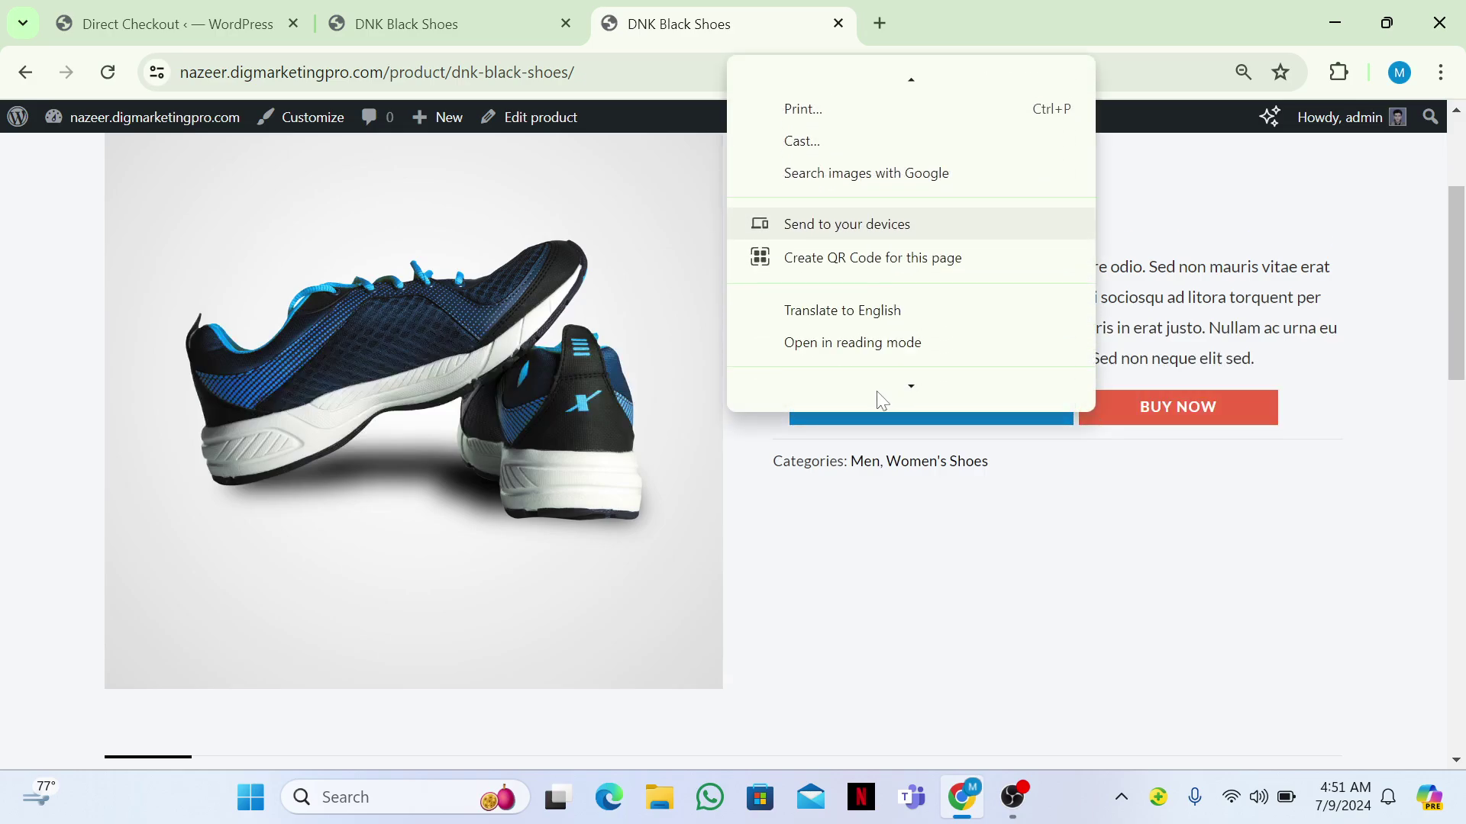
{"action": "key", "text": "Escape"}
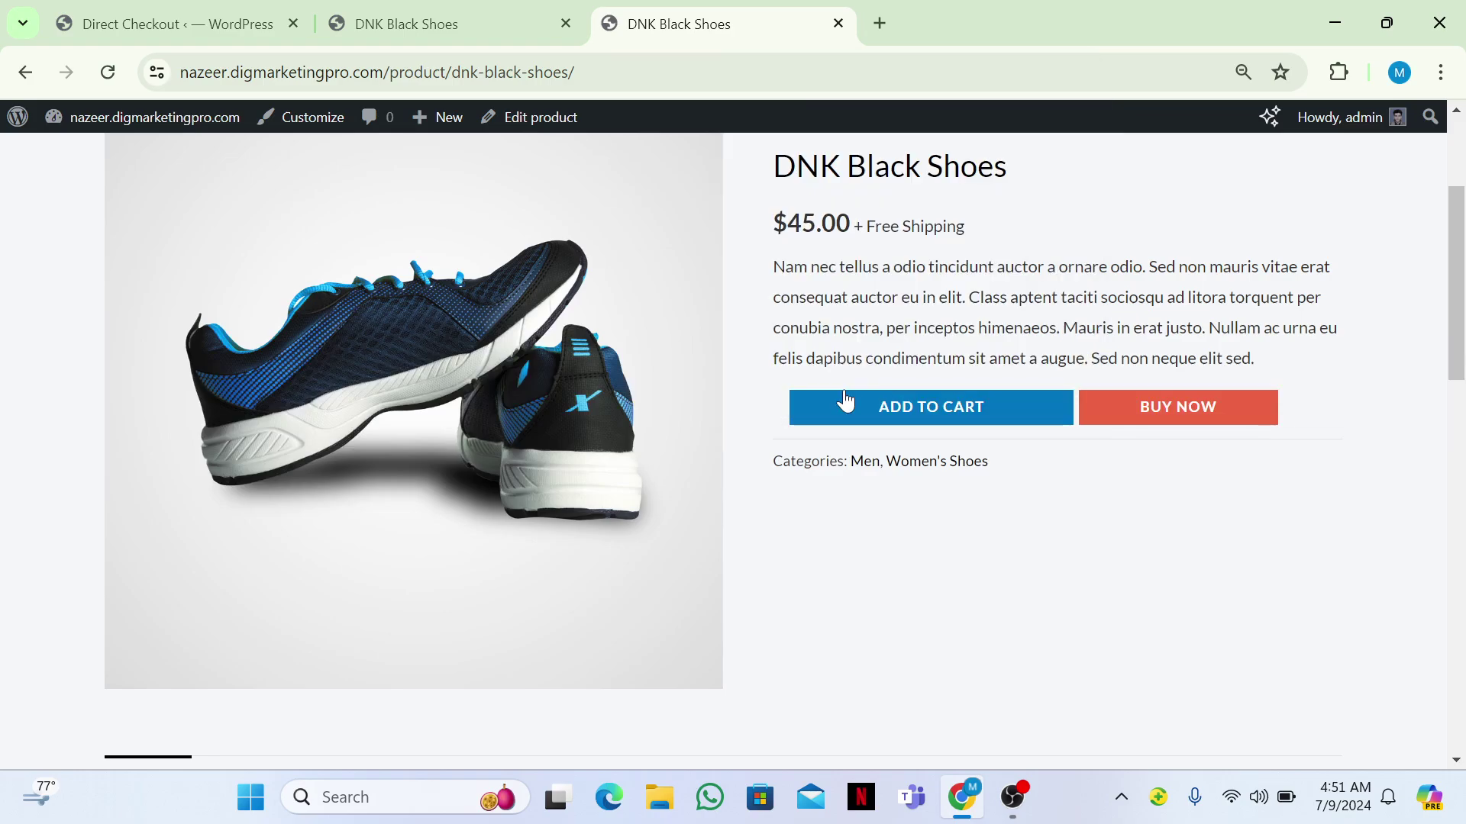
{"action": "key", "text": "ctrl+shift+i"}
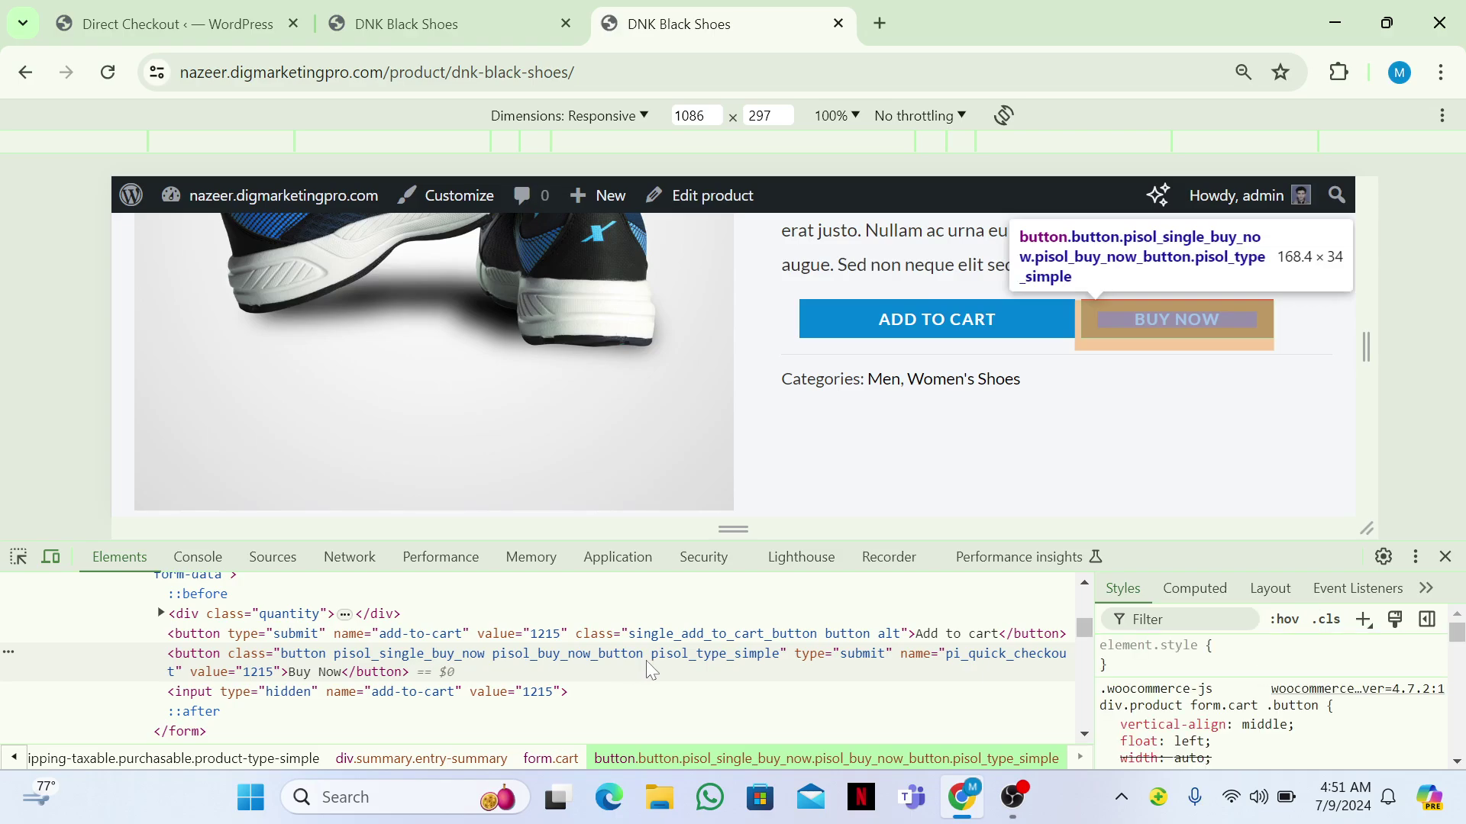
Step: Examine the Buy Now button's pisol_buy_now_button class in the markup and the CSS rules that style it
{"action": "left_click", "coordinate": [555, 671]}
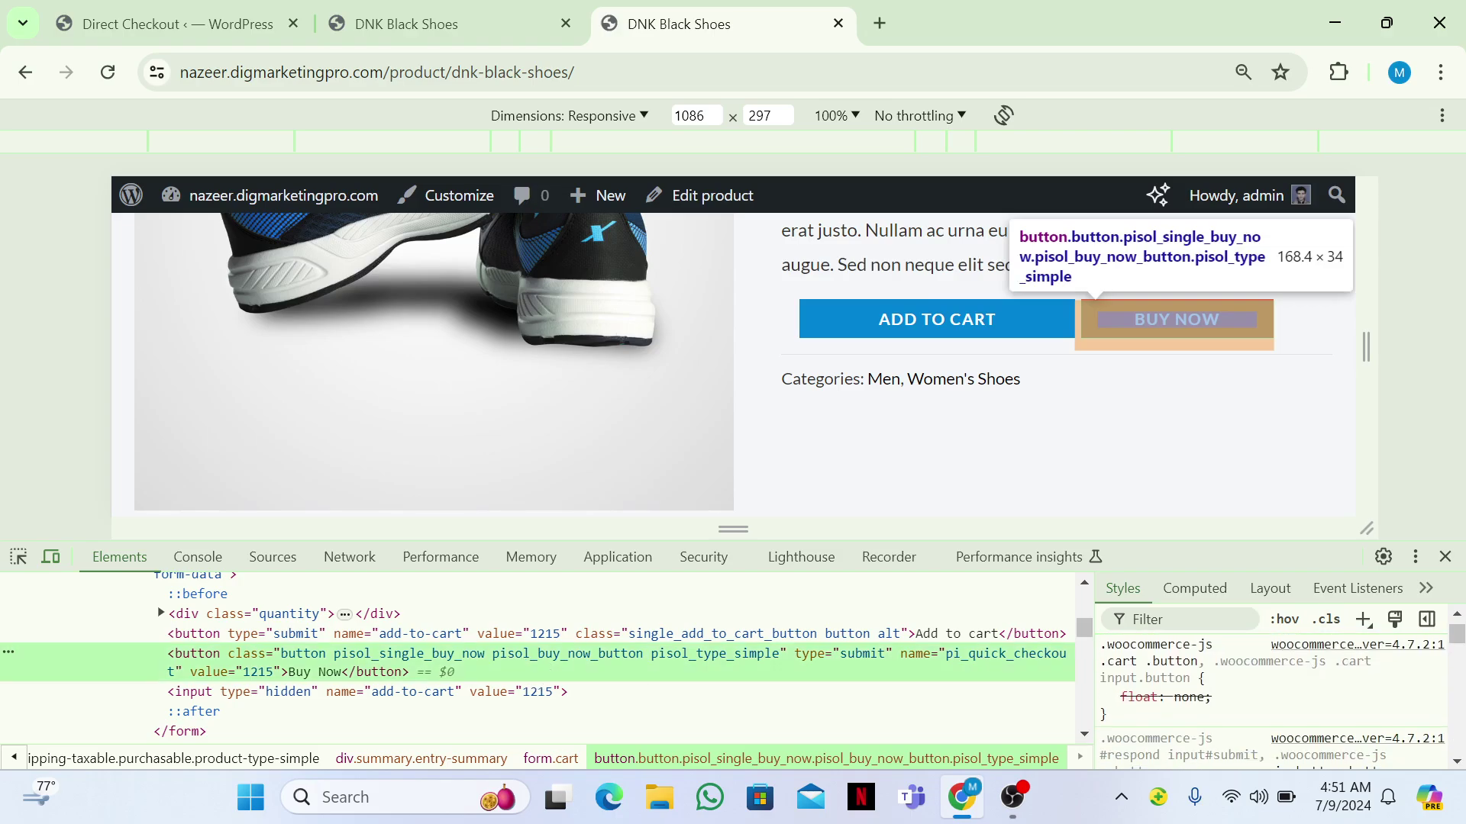
{"action": "scroll", "coordinate": [1270, 701], "scroll_direction": "down", "scroll_amount": 6}
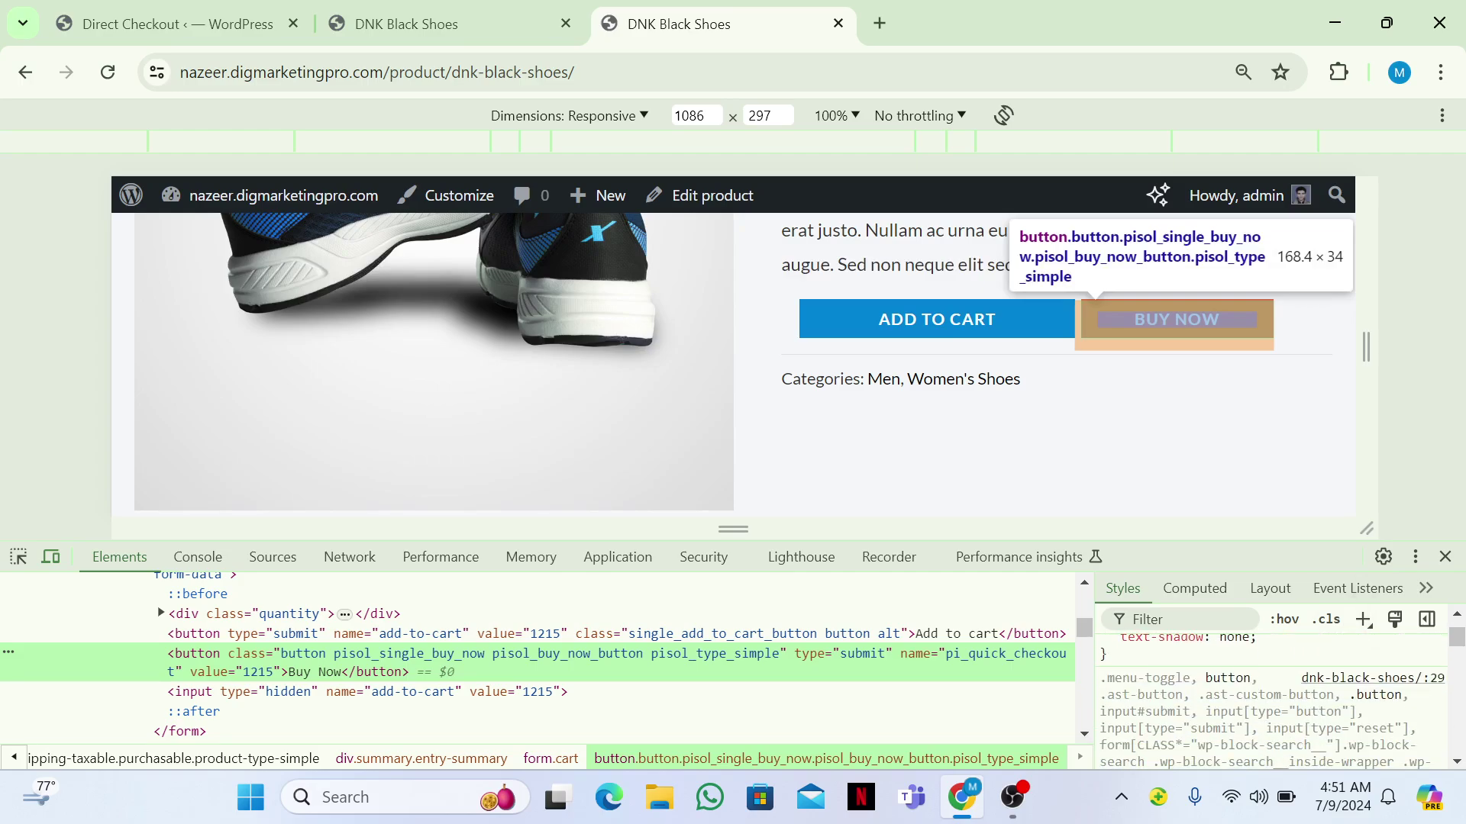
{"action": "scroll", "coordinate": [1271, 699], "scroll_direction": "down", "scroll_amount": 3}
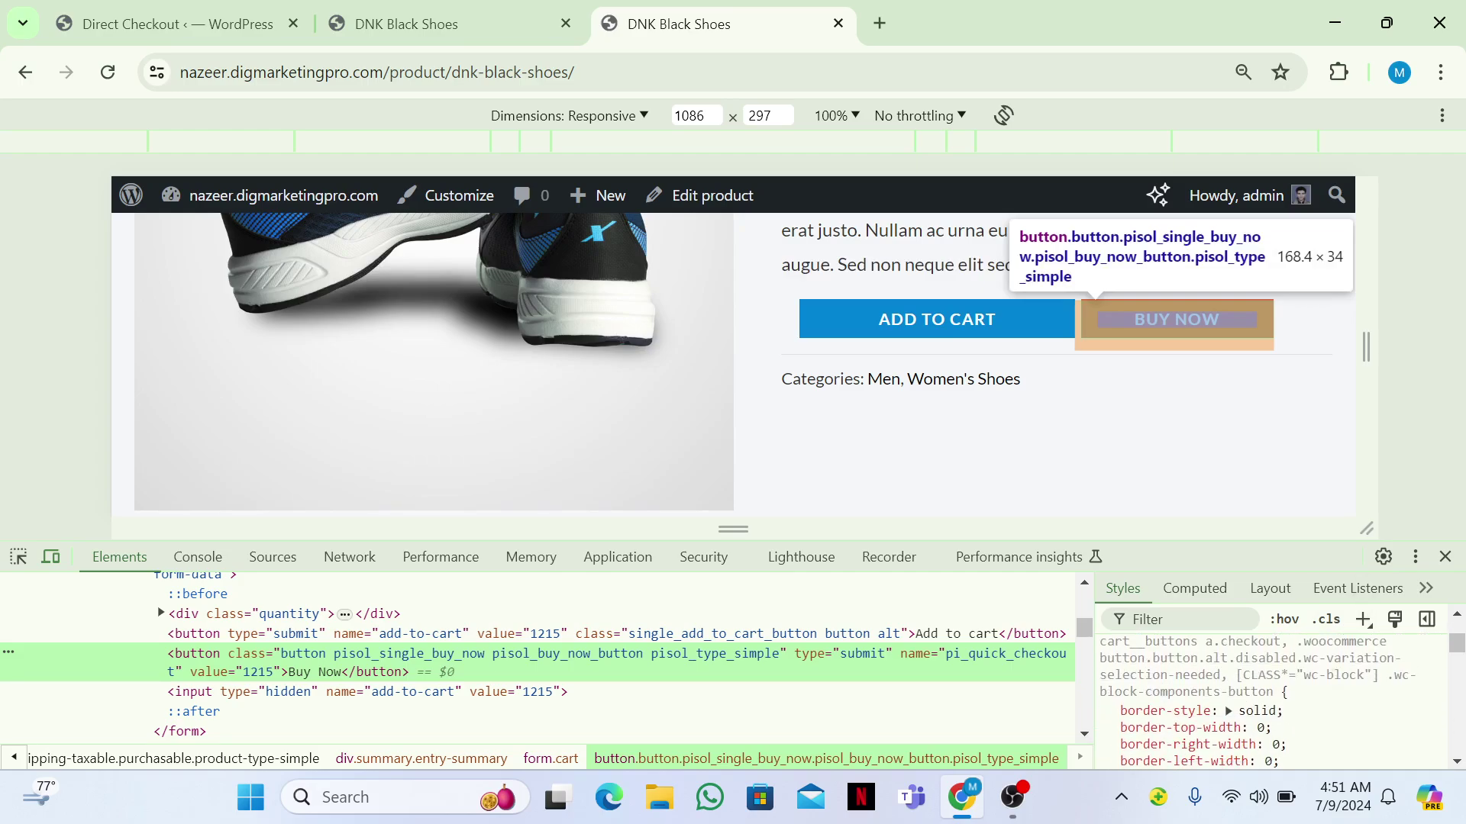
{"action": "scroll", "coordinate": [1271, 699], "scroll_direction": "down", "scroll_amount": 3}
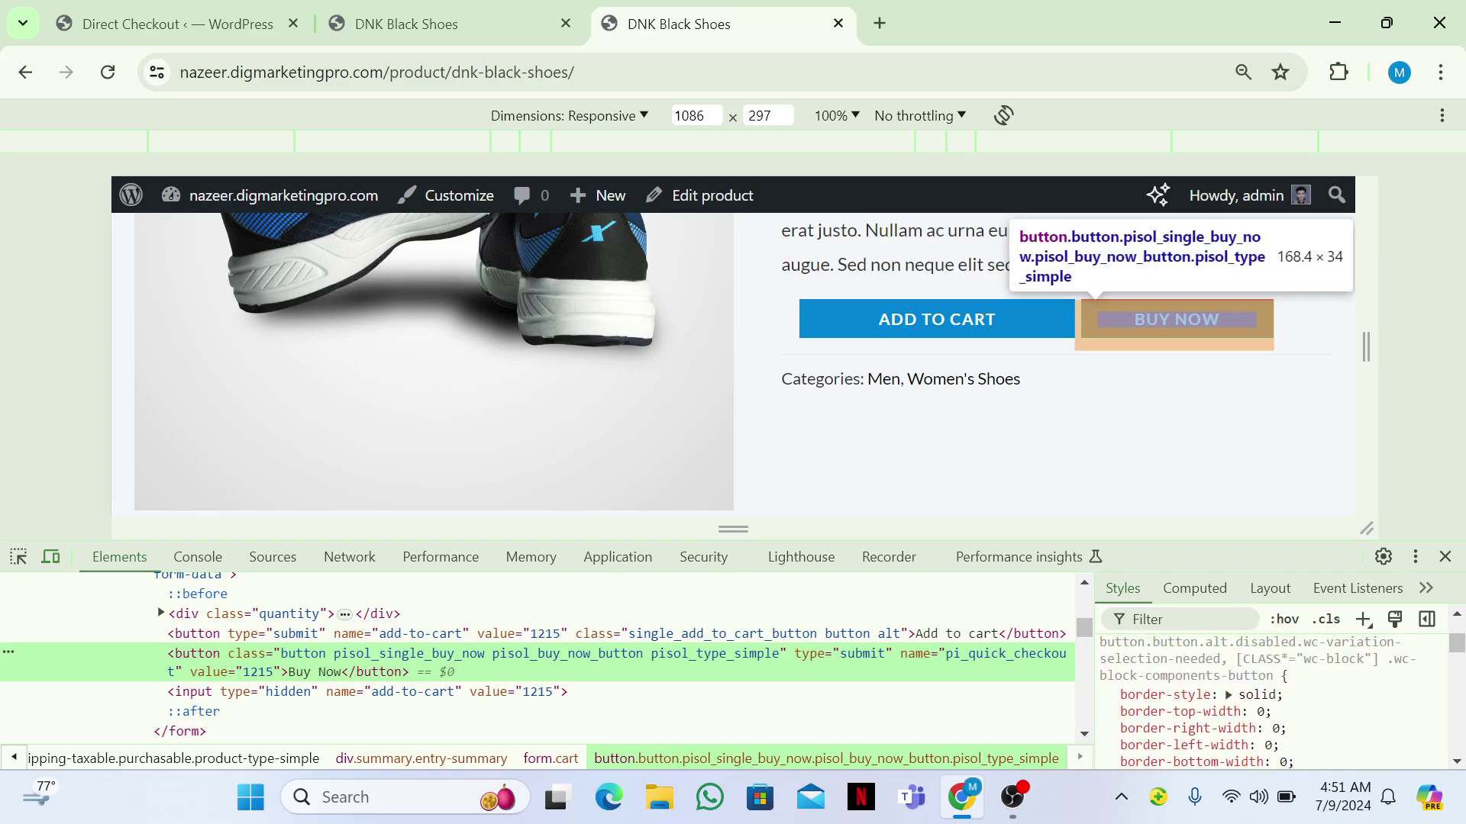
{"action": "scroll", "coordinate": [1271, 699], "scroll_direction": "down", "scroll_amount": 5}
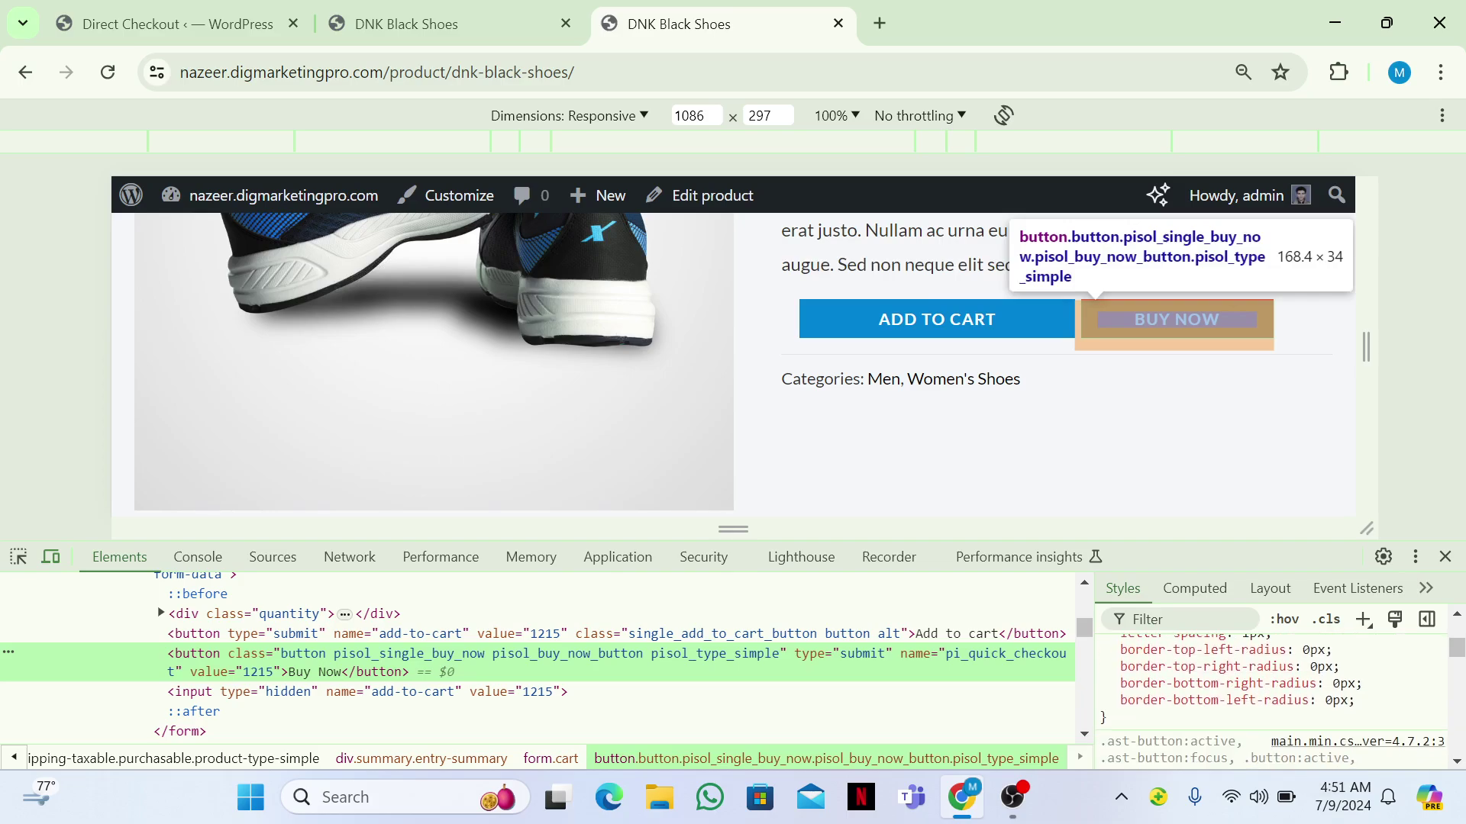
{"action": "scroll", "coordinate": [1271, 698], "scroll_direction": "down", "scroll_amount": 5}
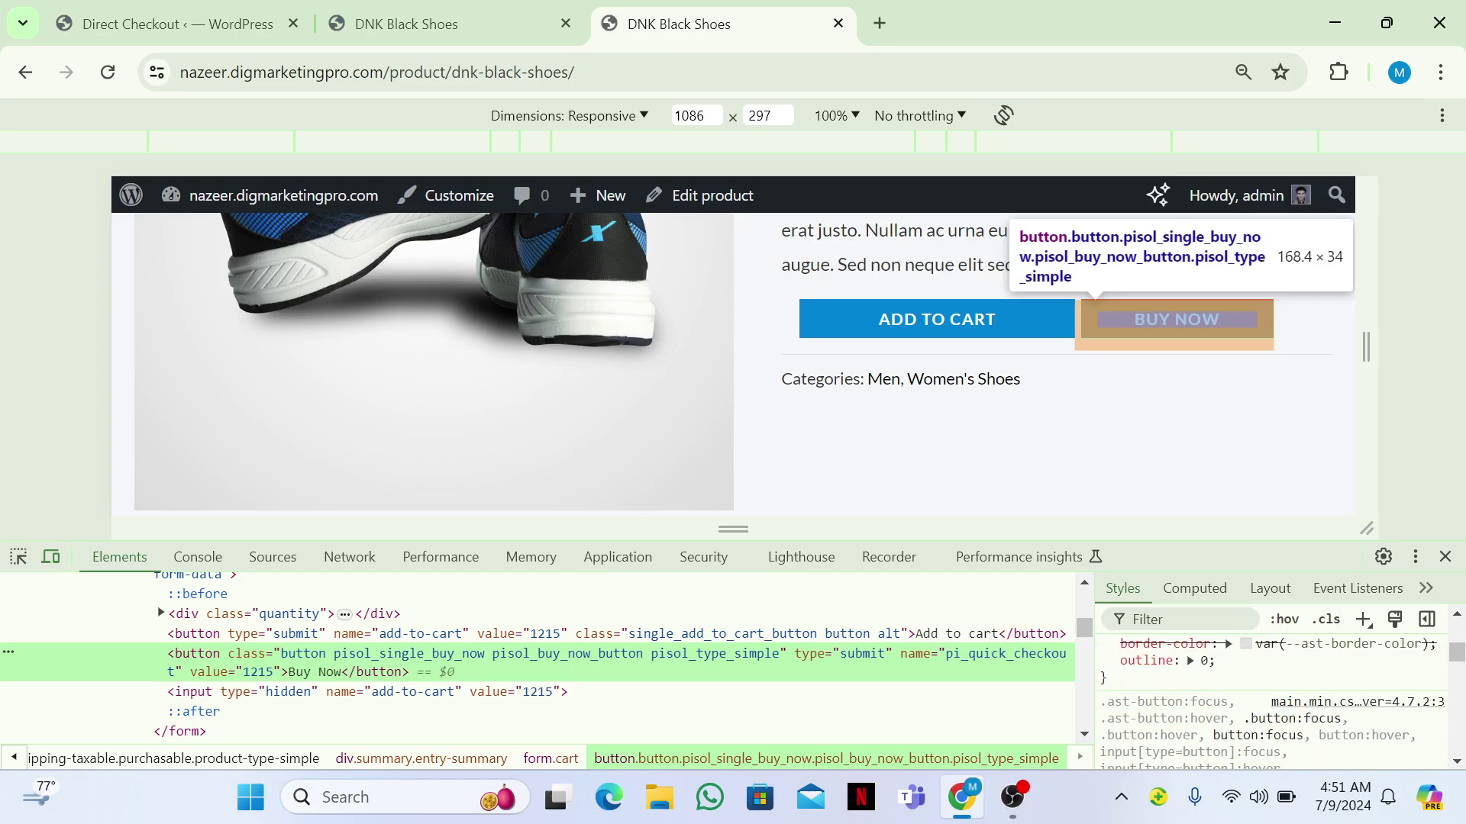
{"action": "scroll", "coordinate": [1270, 698], "scroll_direction": "down", "scroll_amount": 5}
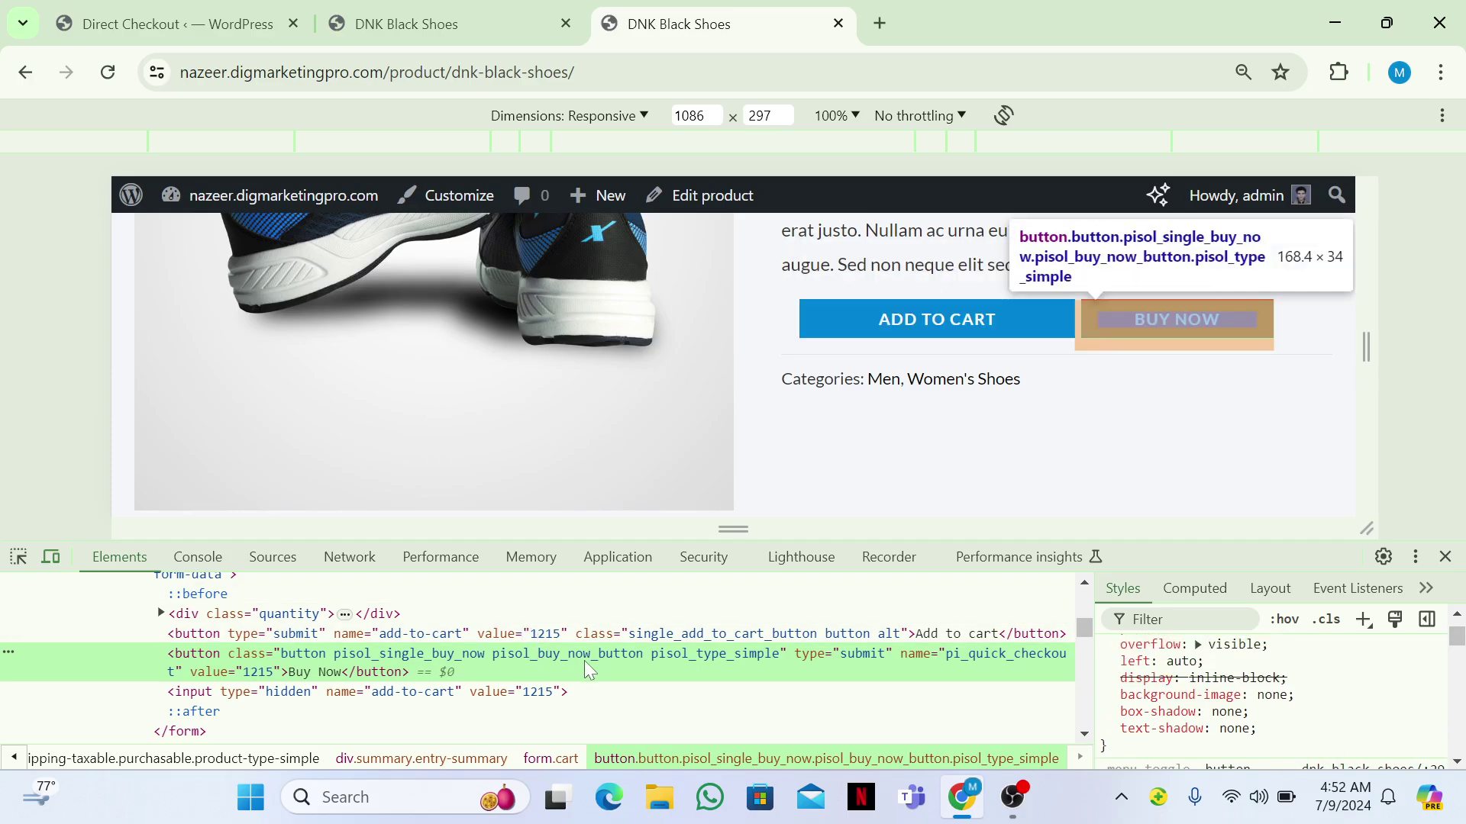
{"action": "scroll", "coordinate": [1271, 698], "scroll_direction": "up", "scroll_amount": 1}
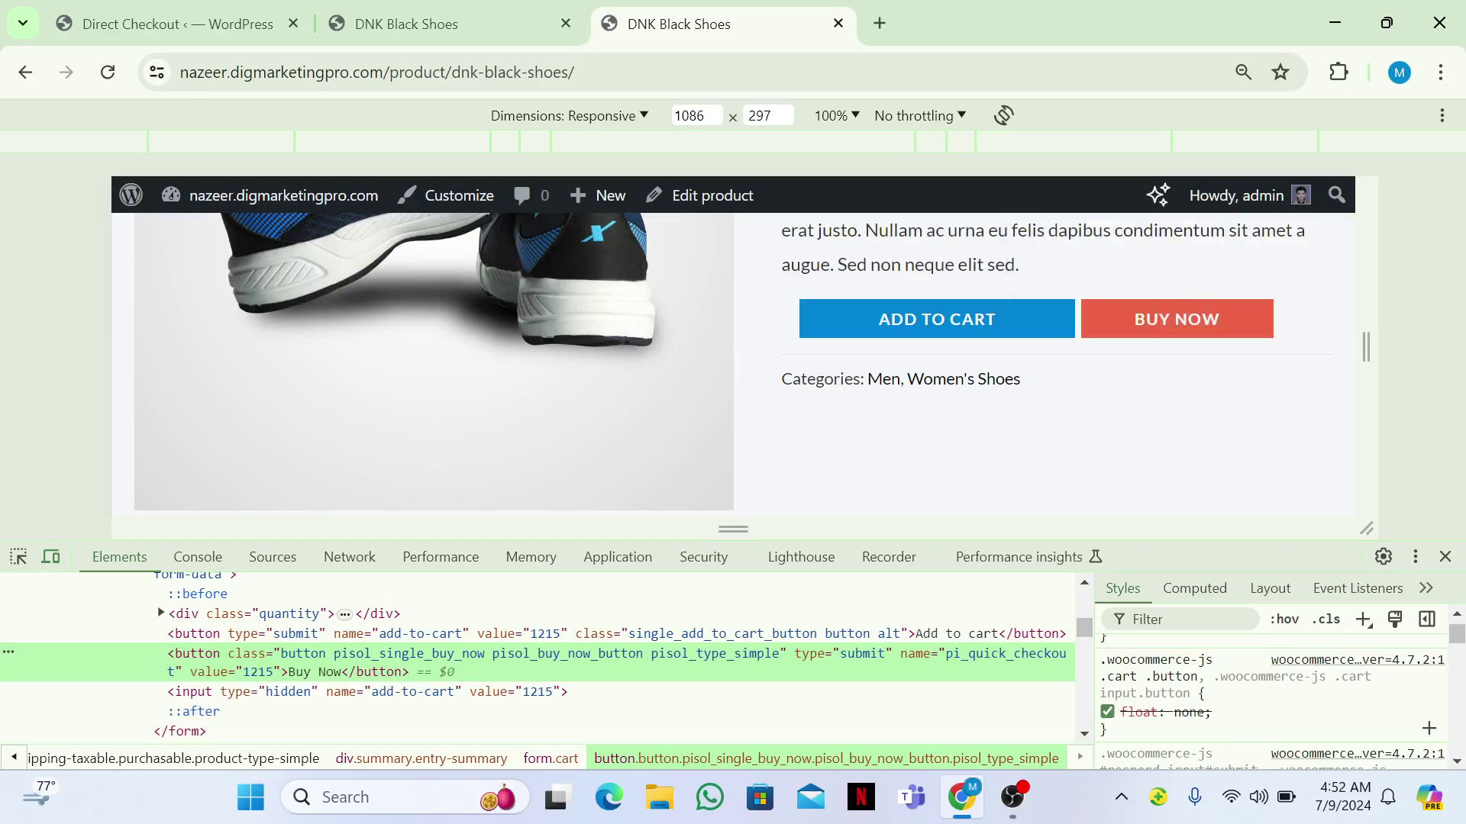
{"action": "scroll", "coordinate": [1270, 695], "scroll_direction": "down", "scroll_amount": 3}
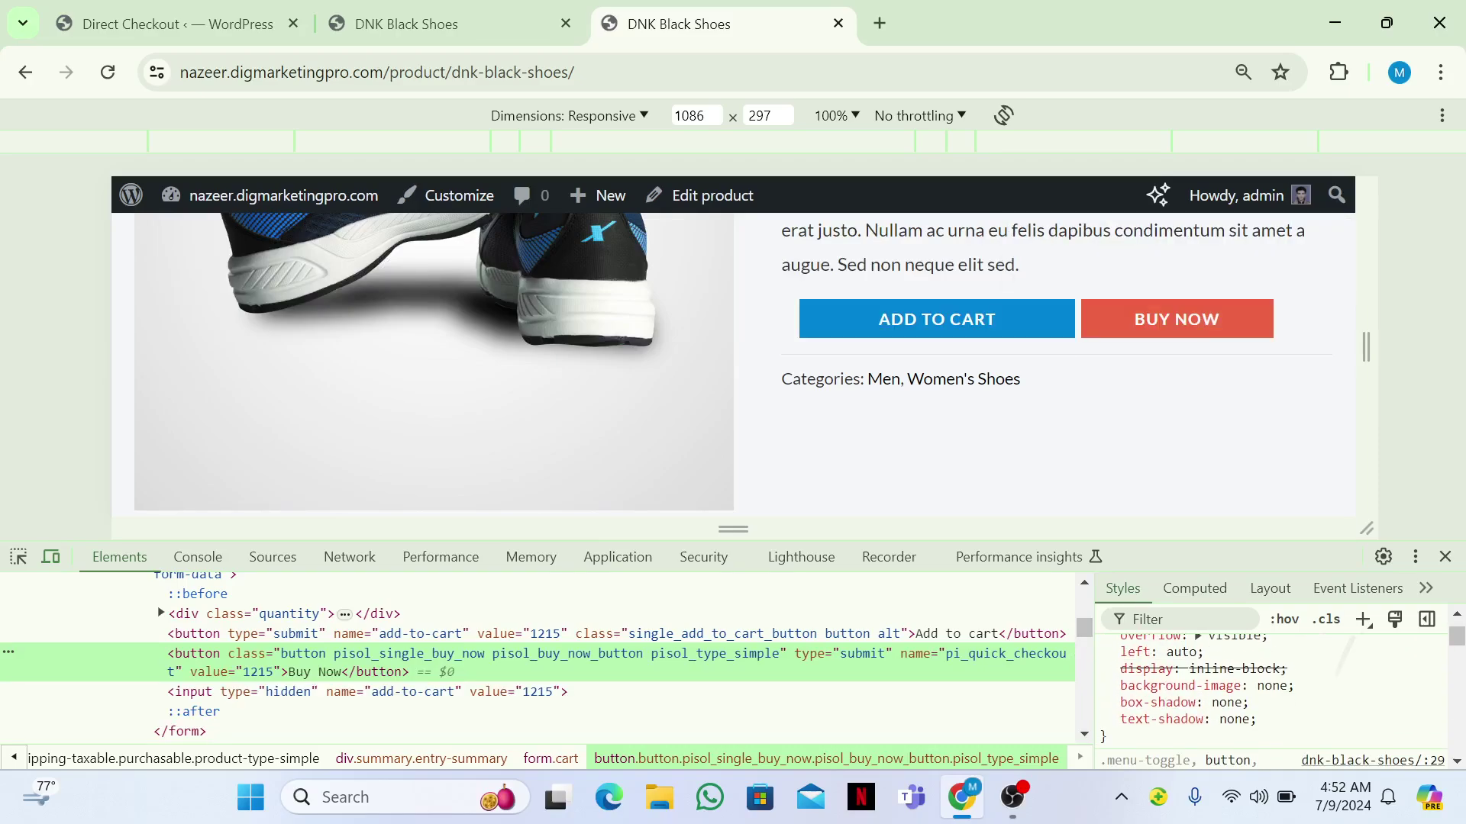
Step: Try widths of 45% and 65% in the Buy Now button's CSS rule, and restore the width to 35% !important
{"action": "scroll", "coordinate": [1271, 694], "scroll_direction": "down", "scroll_amount": 6}
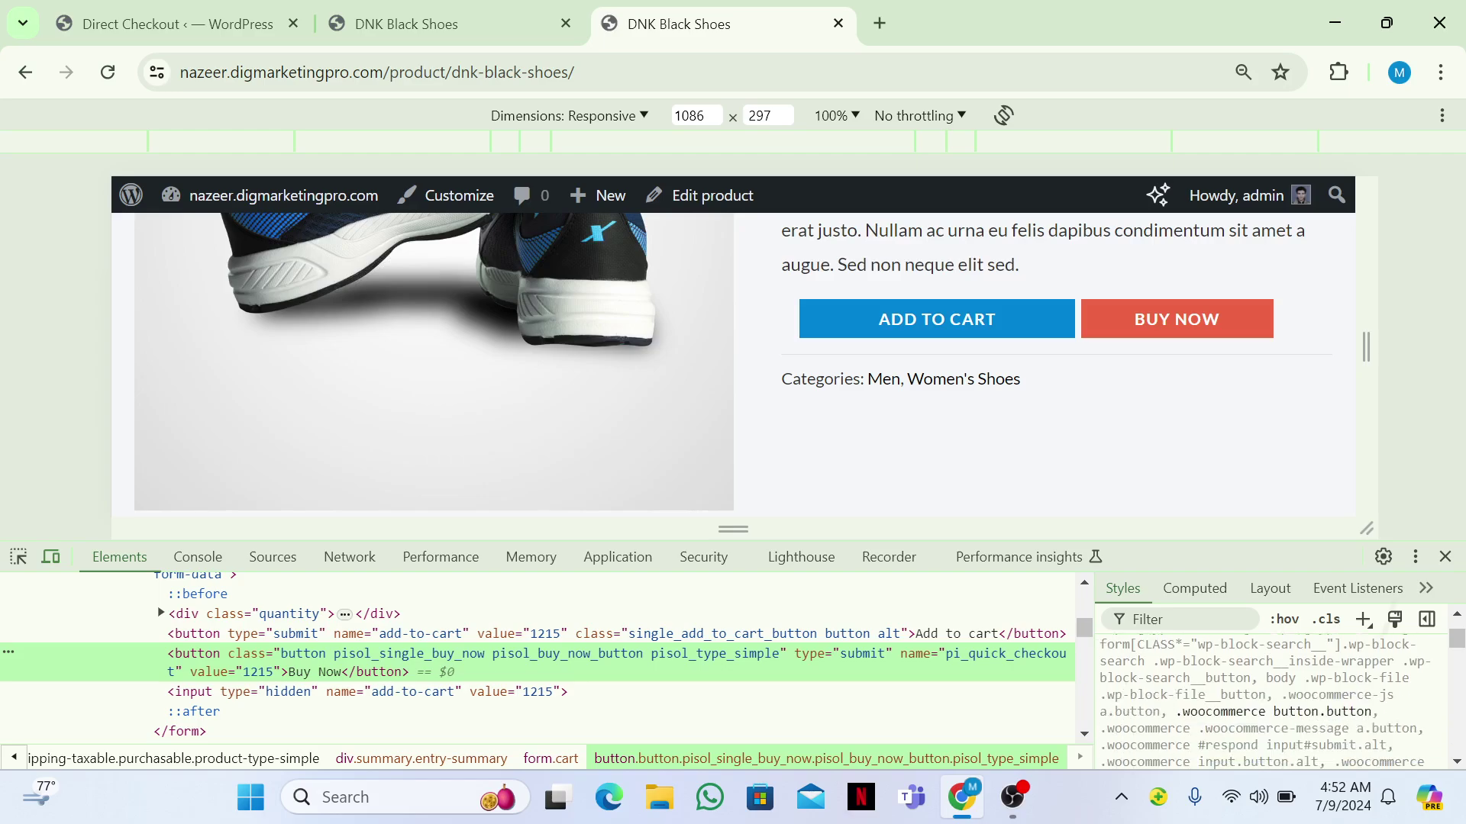
{"action": "scroll", "coordinate": [1271, 695], "scroll_direction": "down", "scroll_amount": 5}
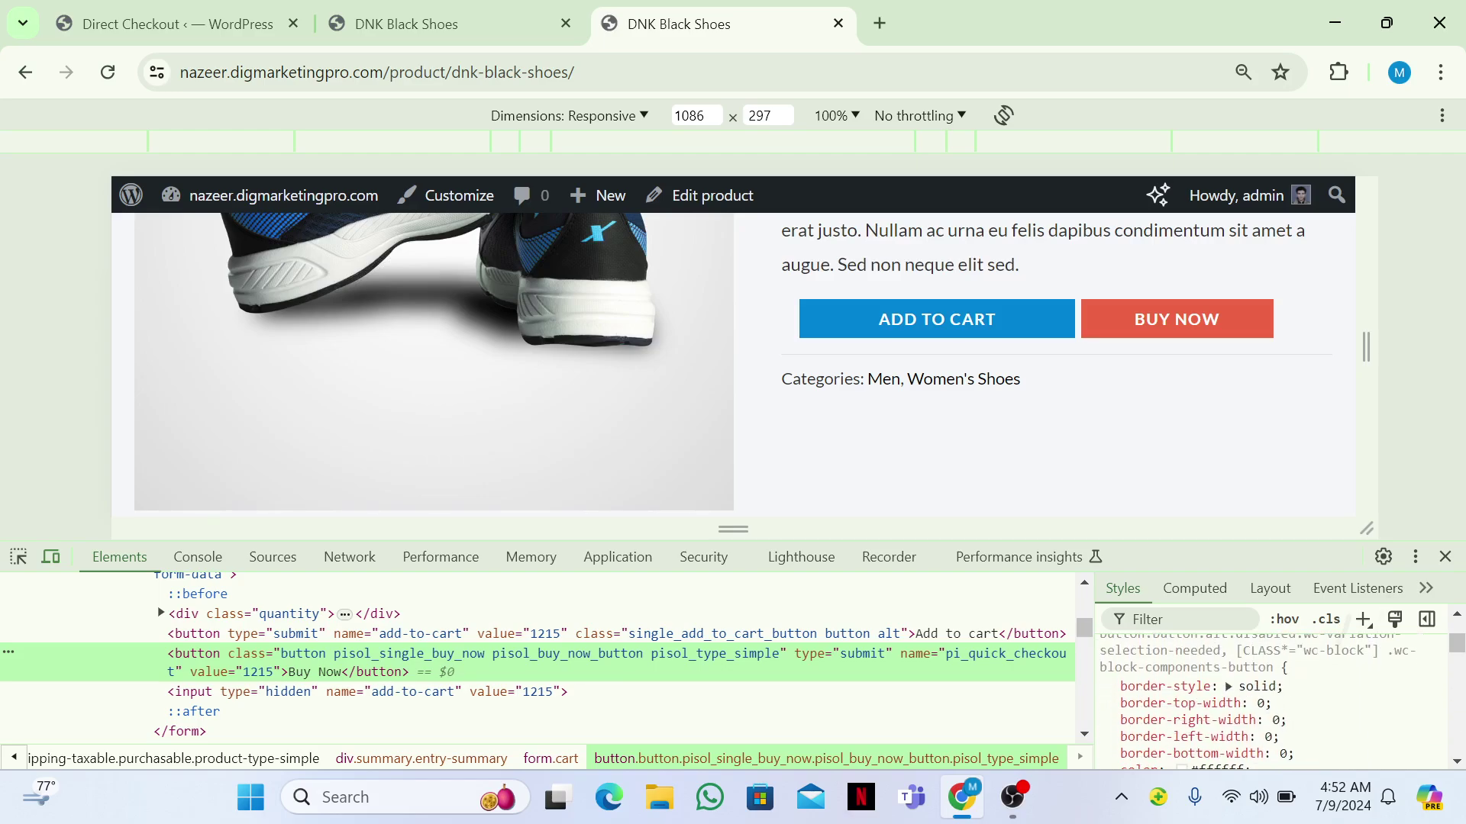
{"action": "scroll", "coordinate": [1271, 694], "scroll_direction": "down", "scroll_amount": 6}
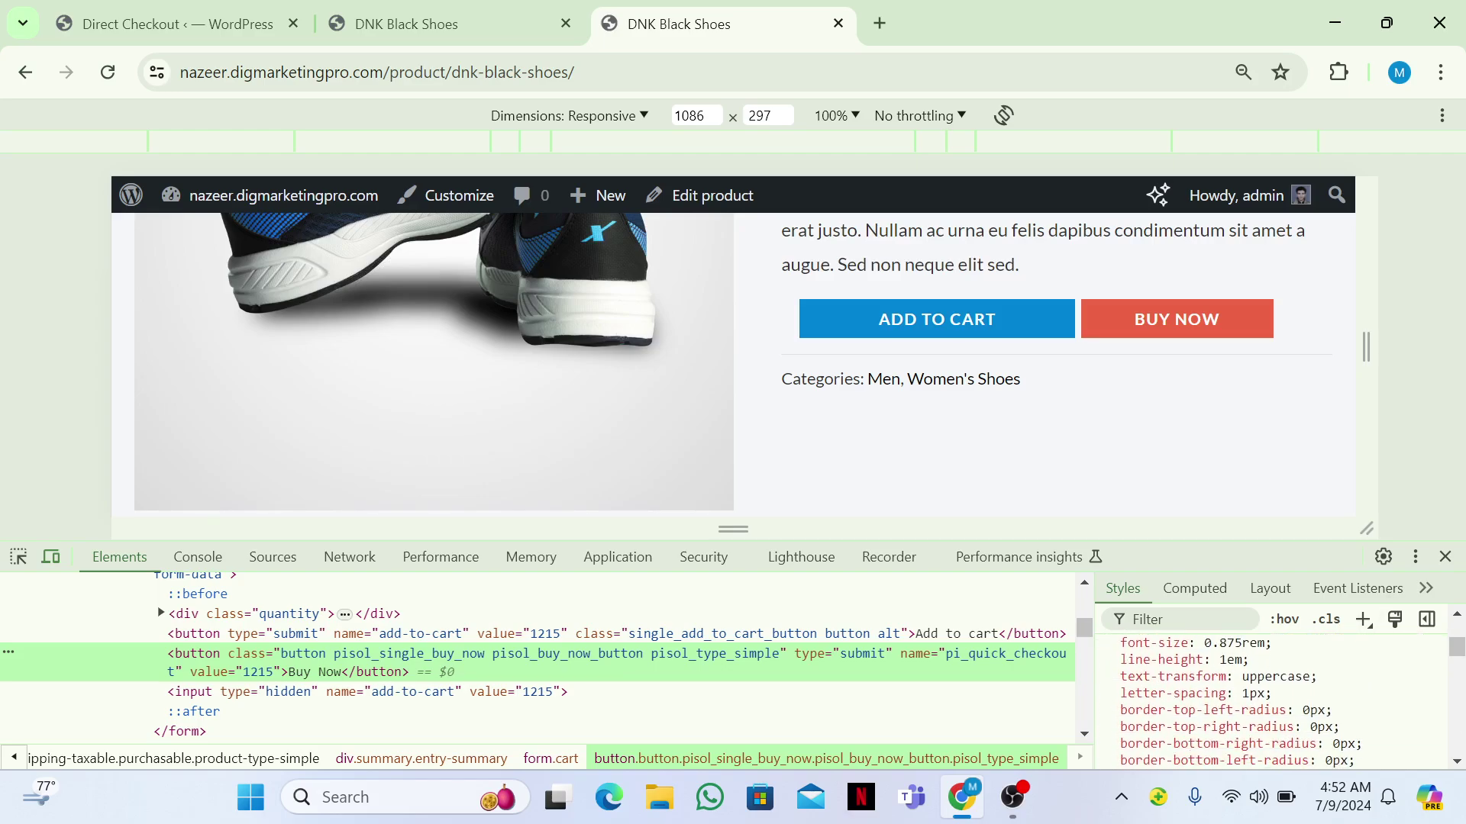
{"action": "scroll", "coordinate": [1271, 695], "scroll_direction": "down", "scroll_amount": 8}
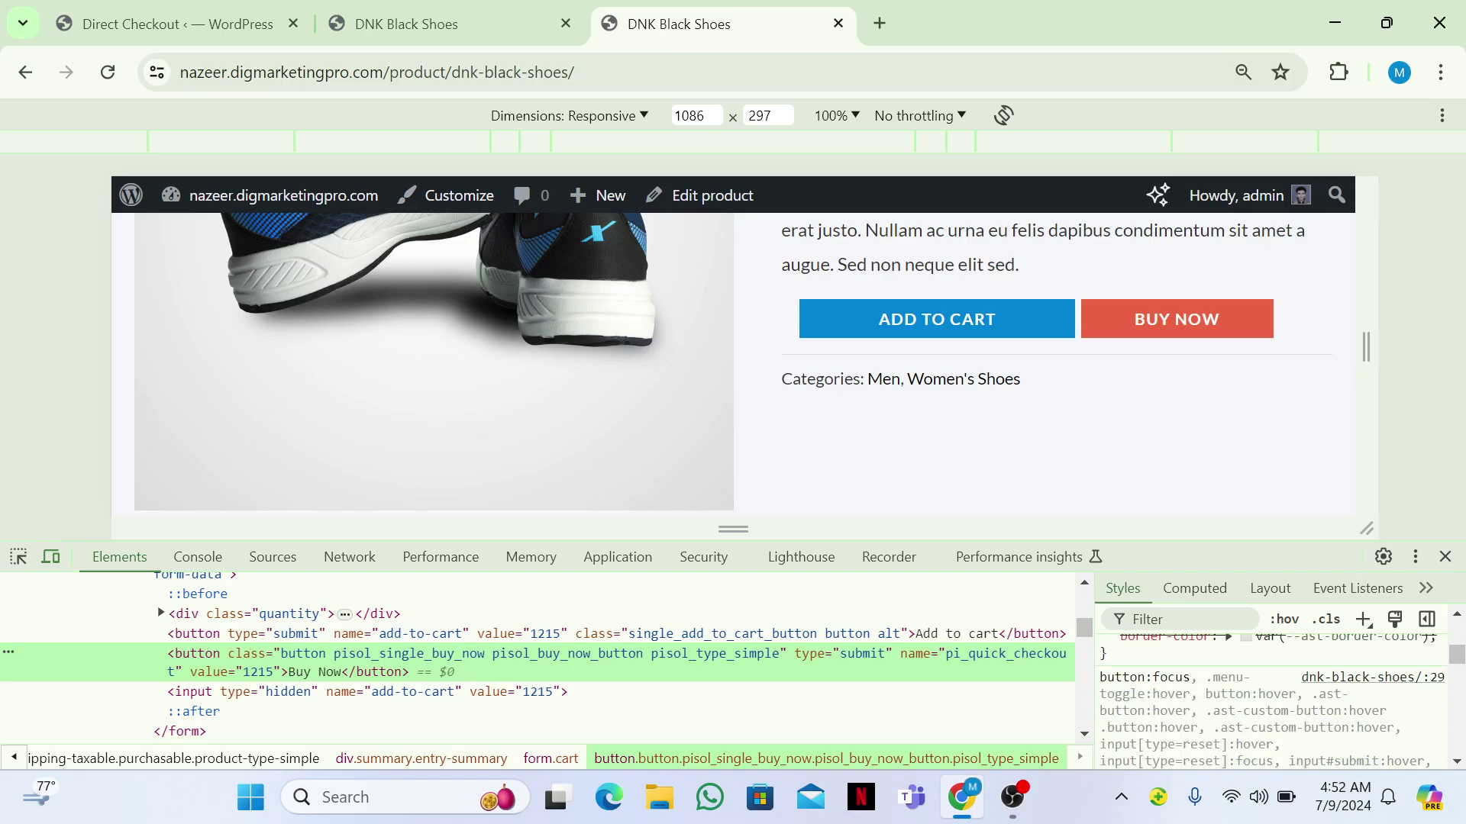
{"action": "scroll", "coordinate": [1273, 695], "scroll_direction": "down", "scroll_amount": 8}
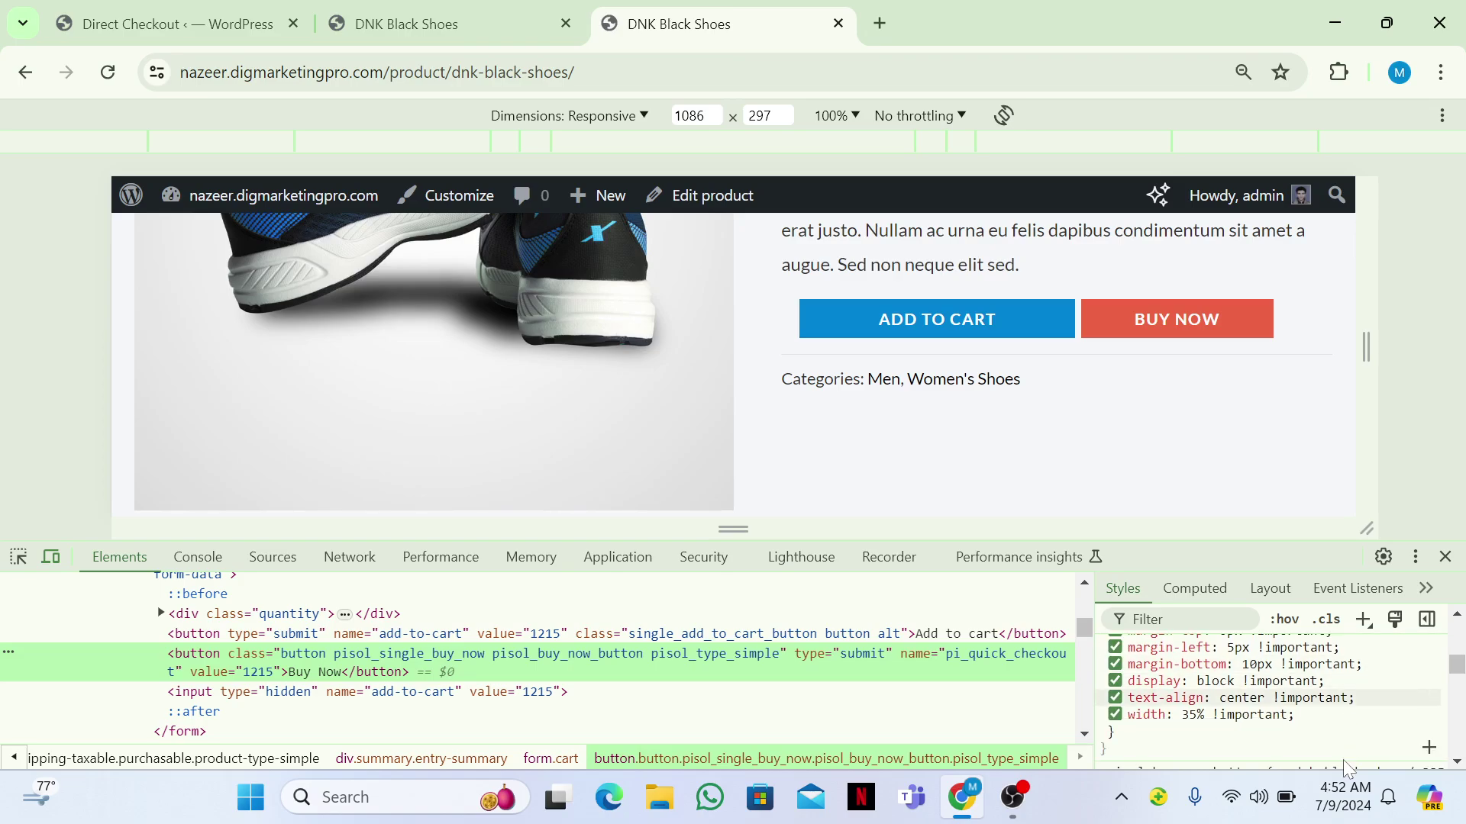
{"action": "left_click", "coordinate": [1195, 714]}
{"action": "left_click", "coordinate": [1233, 715]}
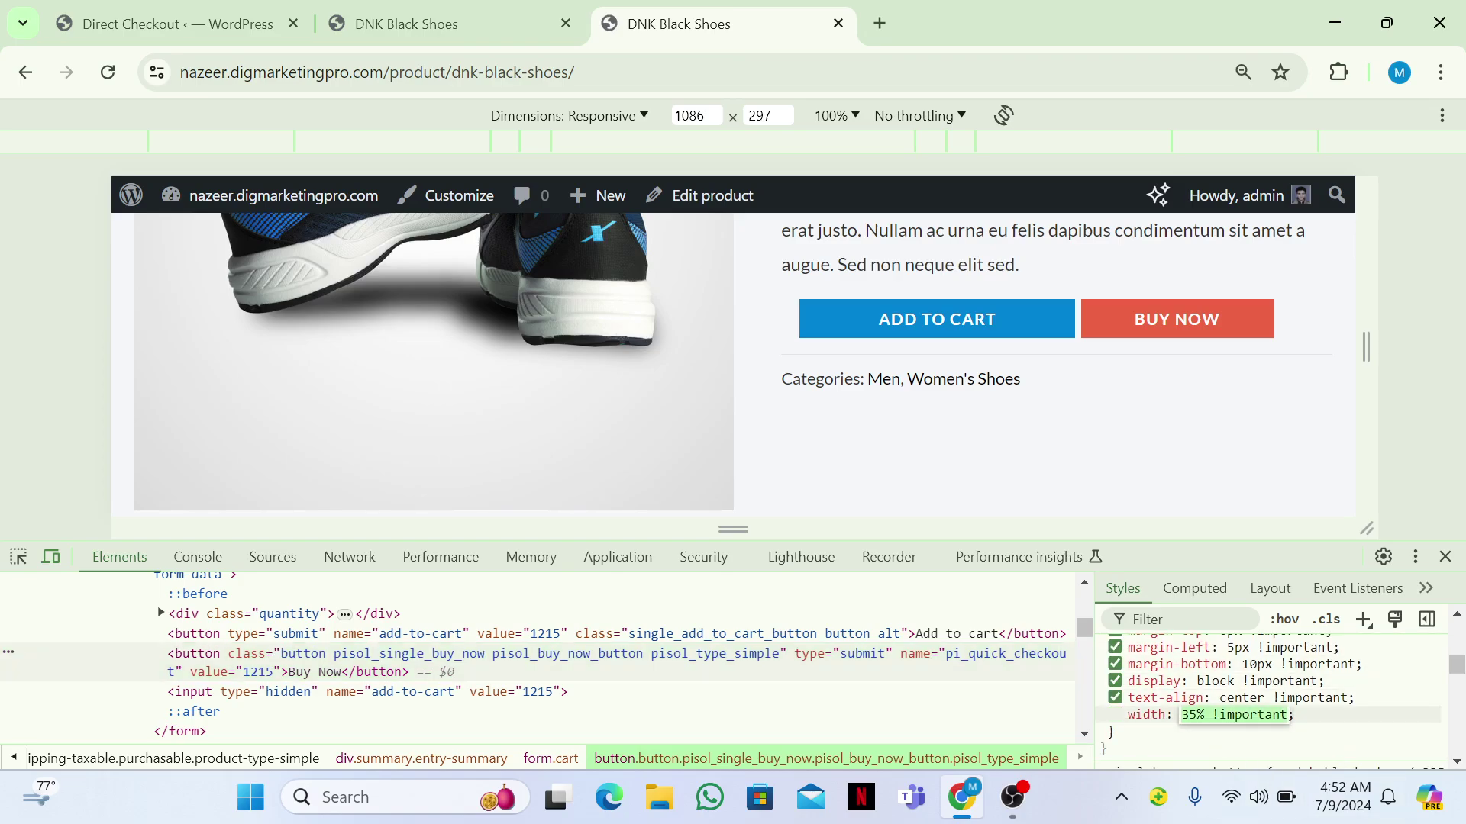
{"action": "left_click", "coordinate": [1191, 714]}
{"action": "key", "text": "BackSpace"}
{"action": "type", "text": "4"}
{"action": "key", "text": "BackSpace"}
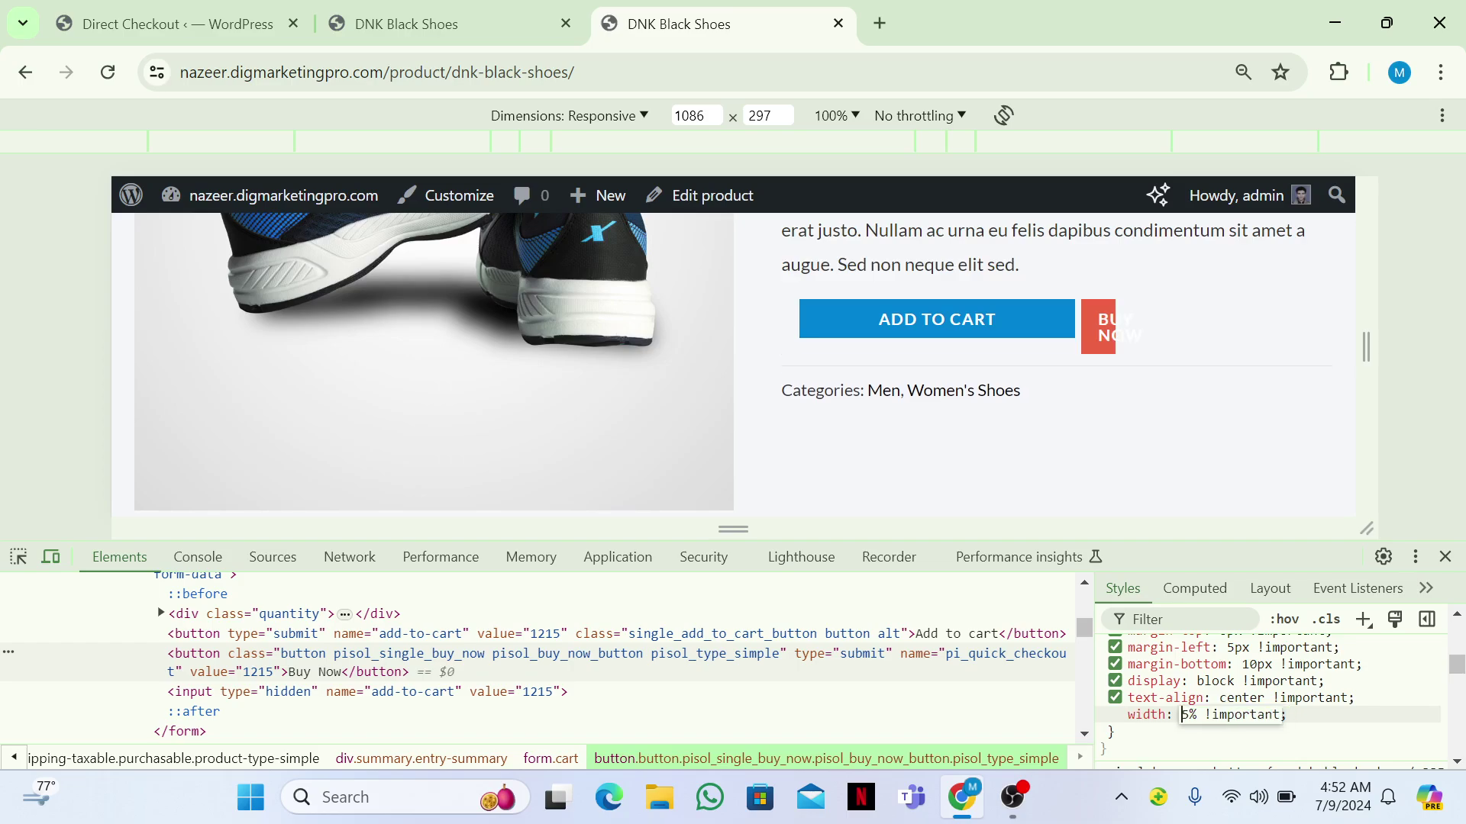
{"action": "type", "text": "6"}
{"action": "key", "text": "BackSpace"}
{"action": "type", "text": "3"}
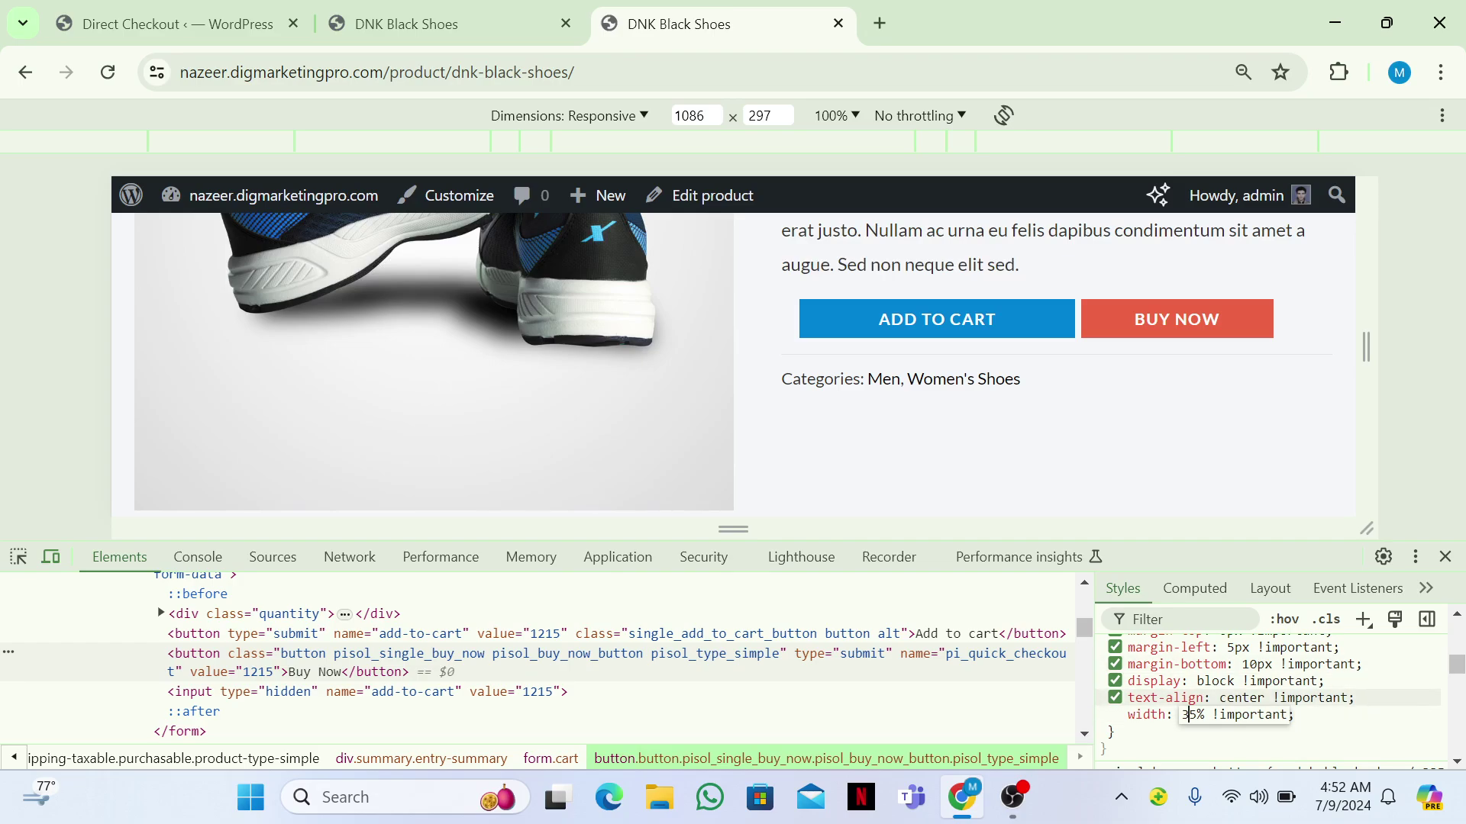
{"action": "left_click", "coordinate": [1296, 716]}
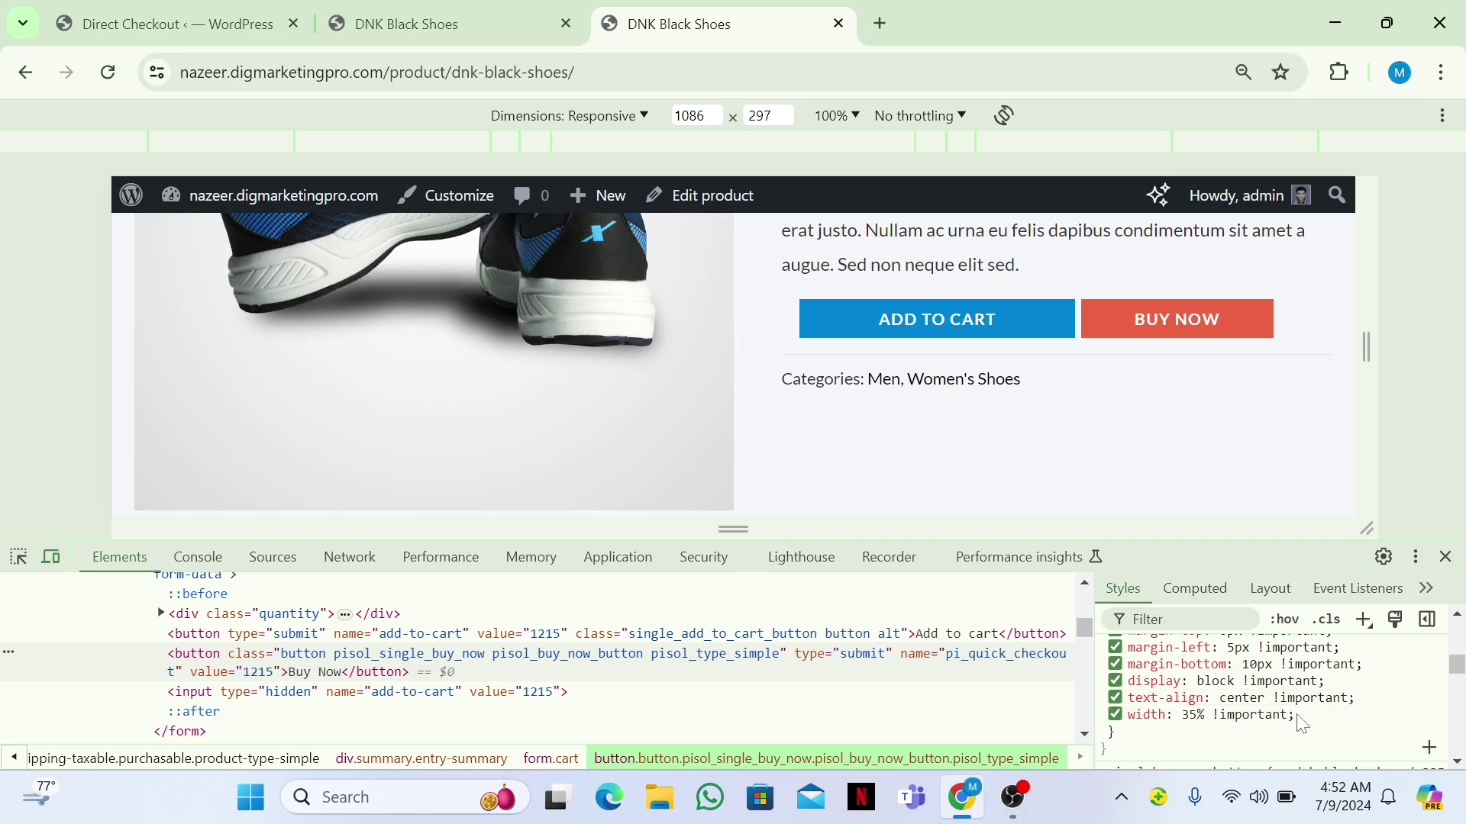
Step: Try adding a background-color: red declaration below the width in the Buy Now button's CSS rule, and remove it
{"action": "left_click", "coordinate": [1234, 715]}
{"action": "left_click", "coordinate": [1286, 715]}
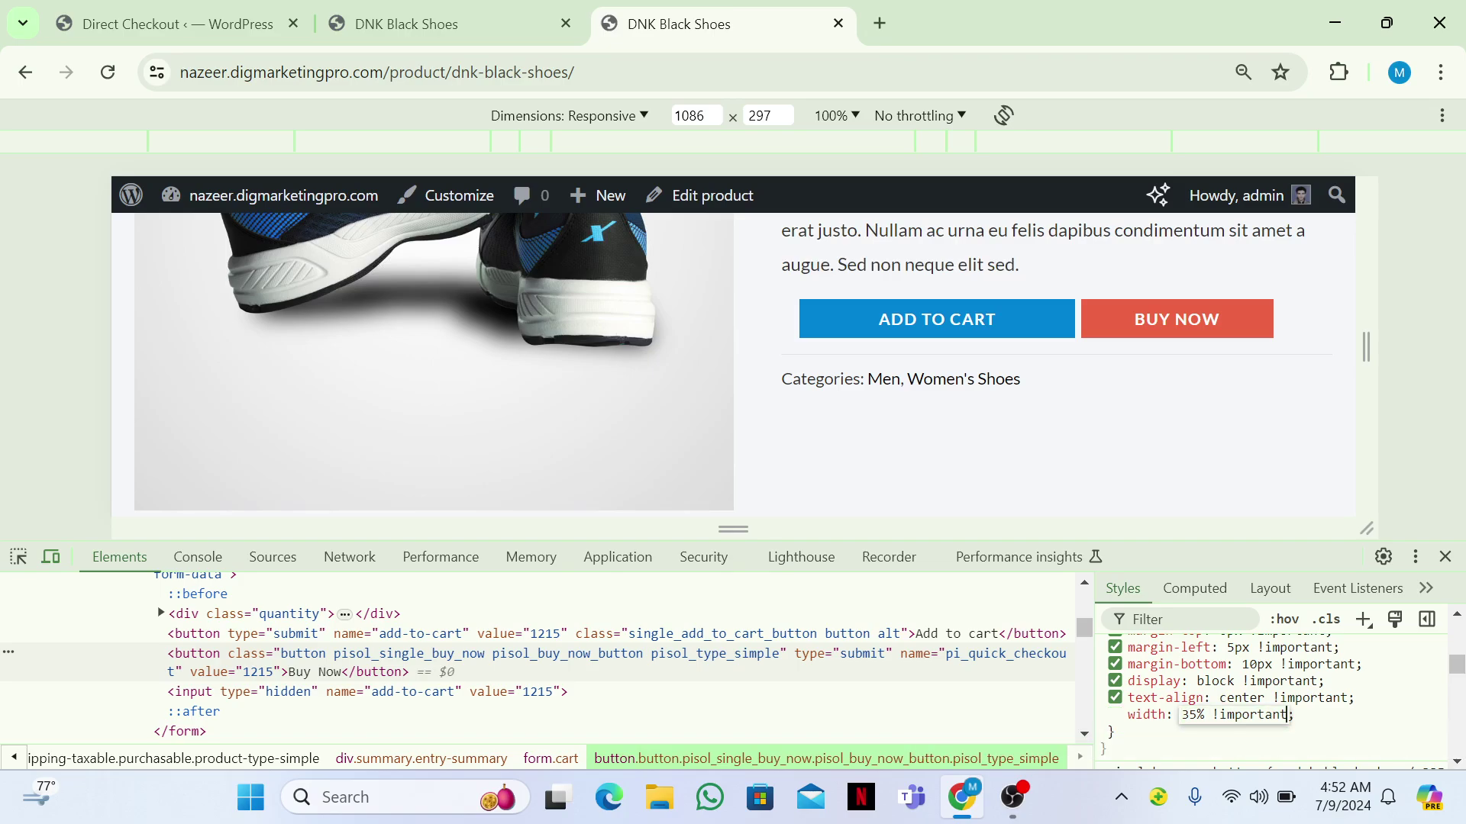
{"action": "key", "text": "Return"}
{"action": "type", "text": "bac"}
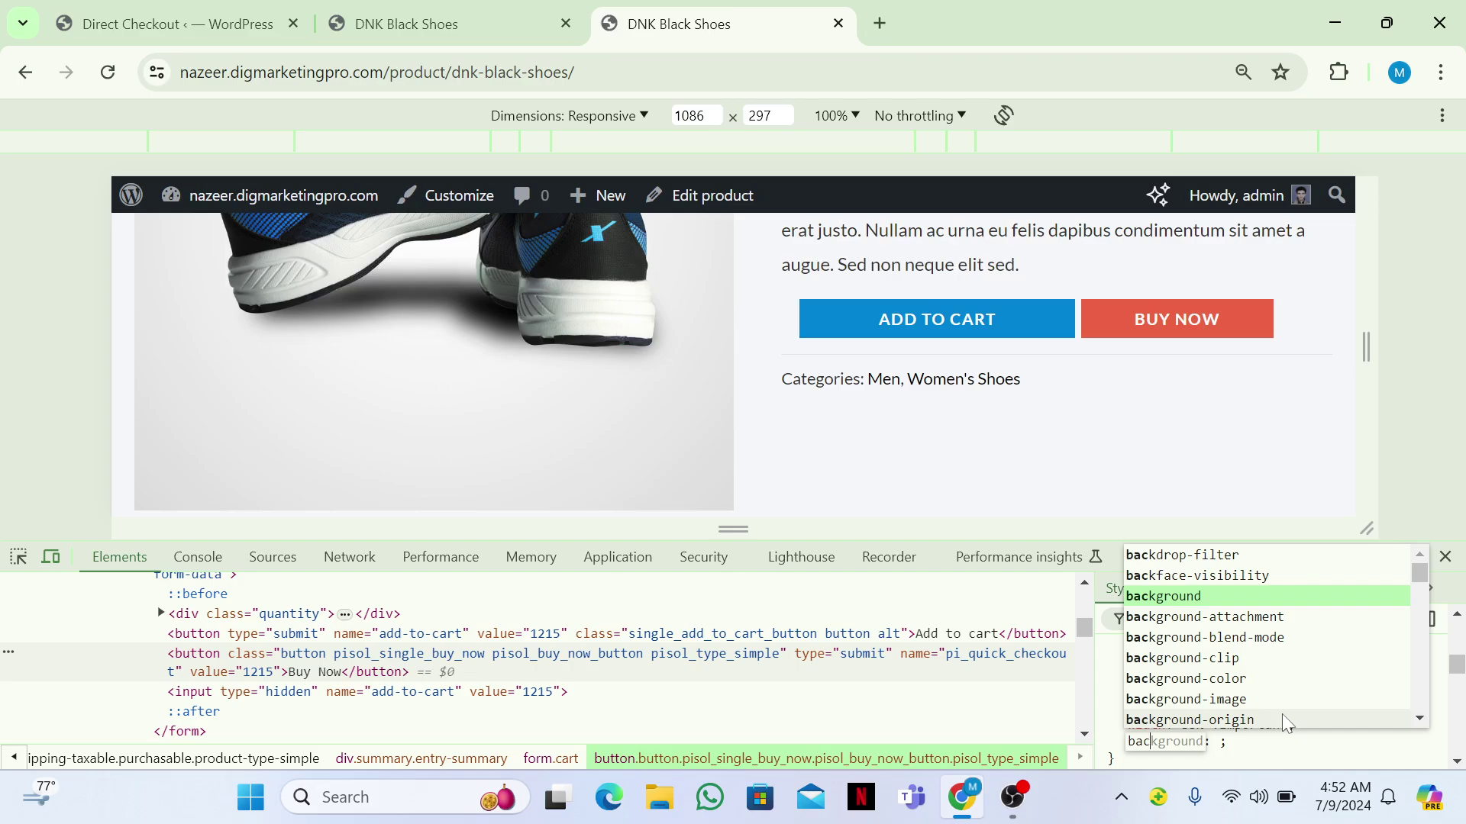
{"action": "key", "text": "Right"}
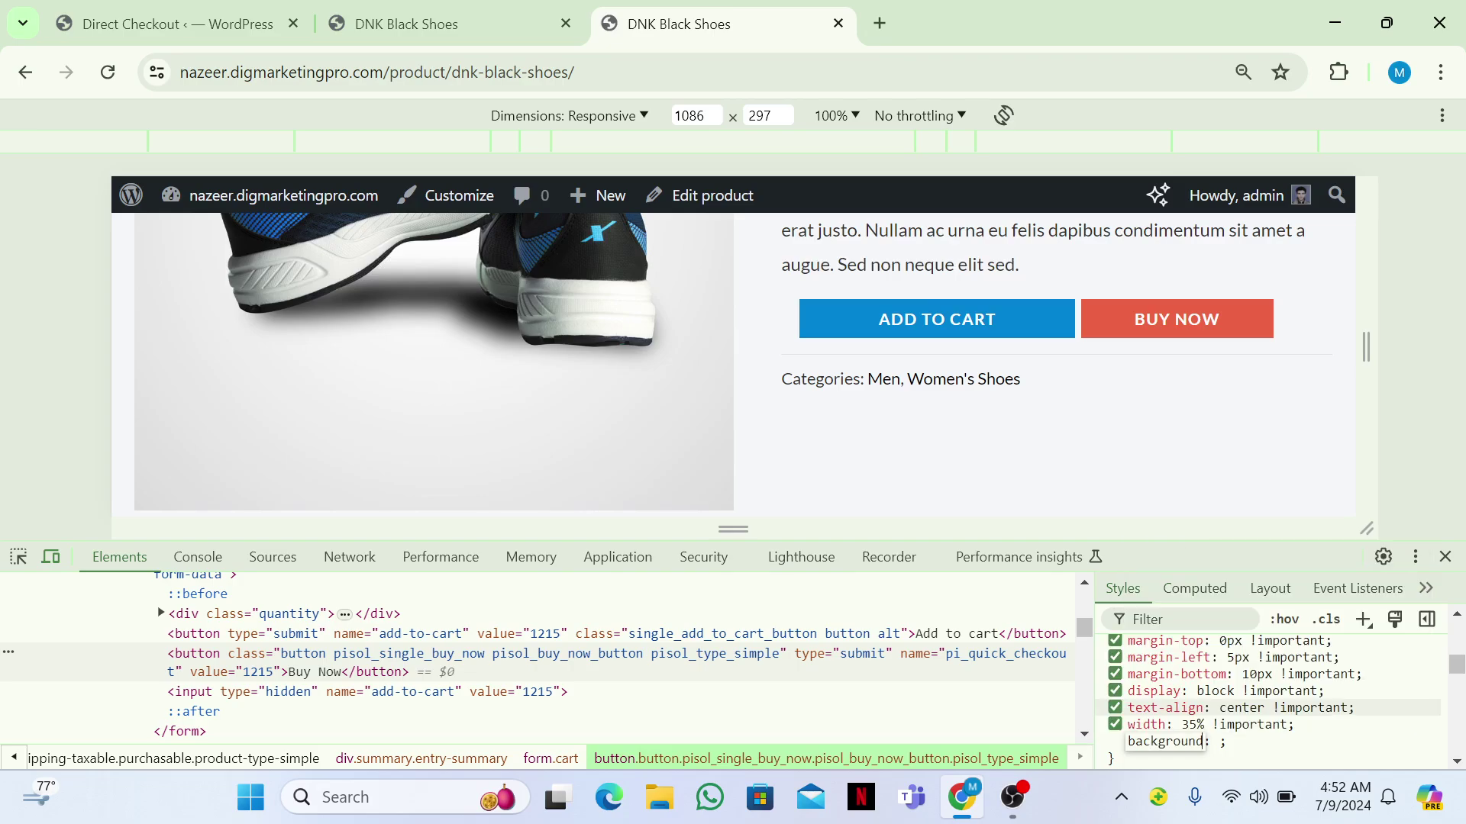
{"action": "type", "text": "-c"}
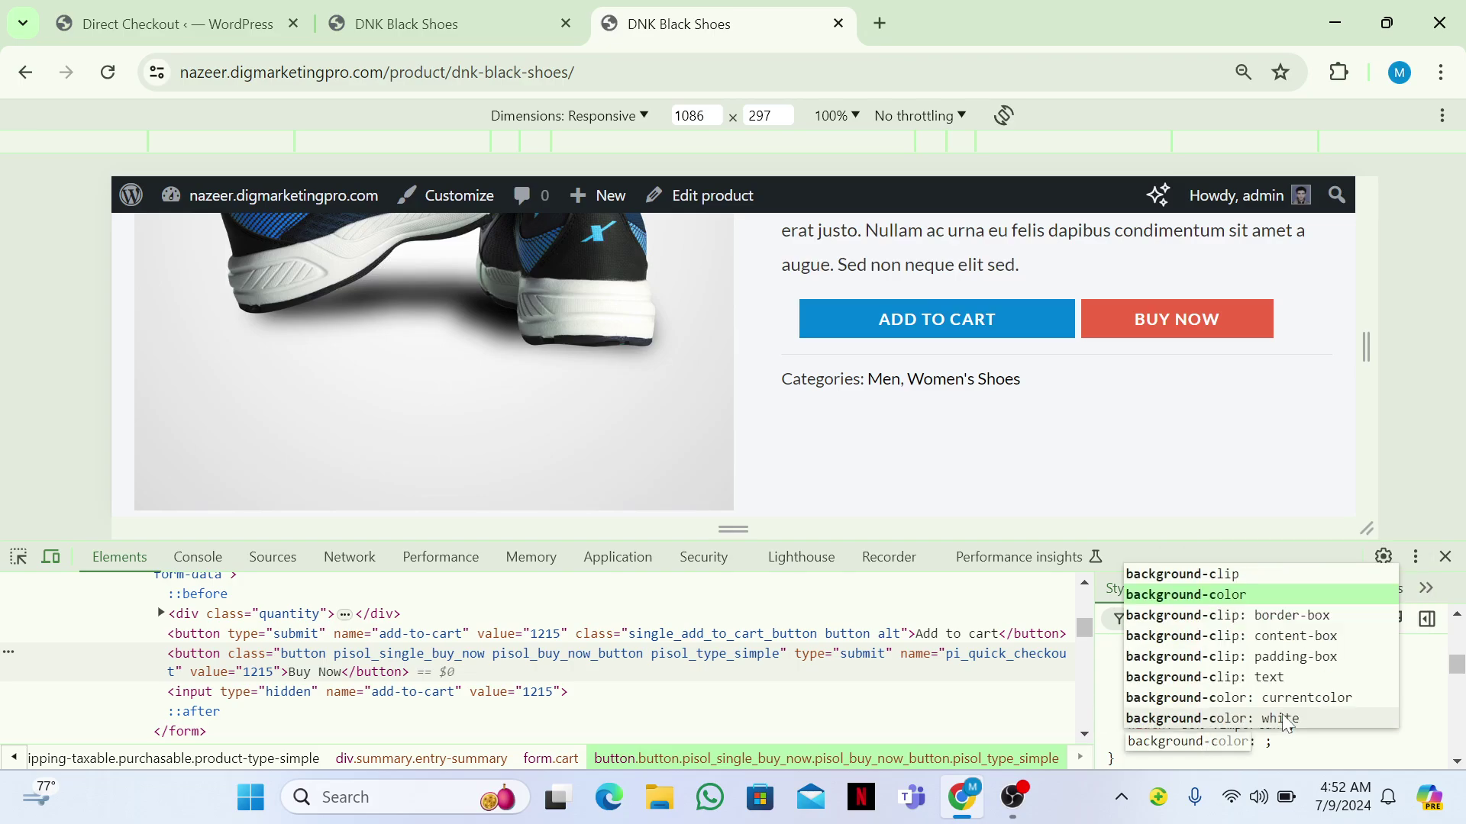
{"action": "key", "text": "Return"}
{"action": "type", "text": "red"}
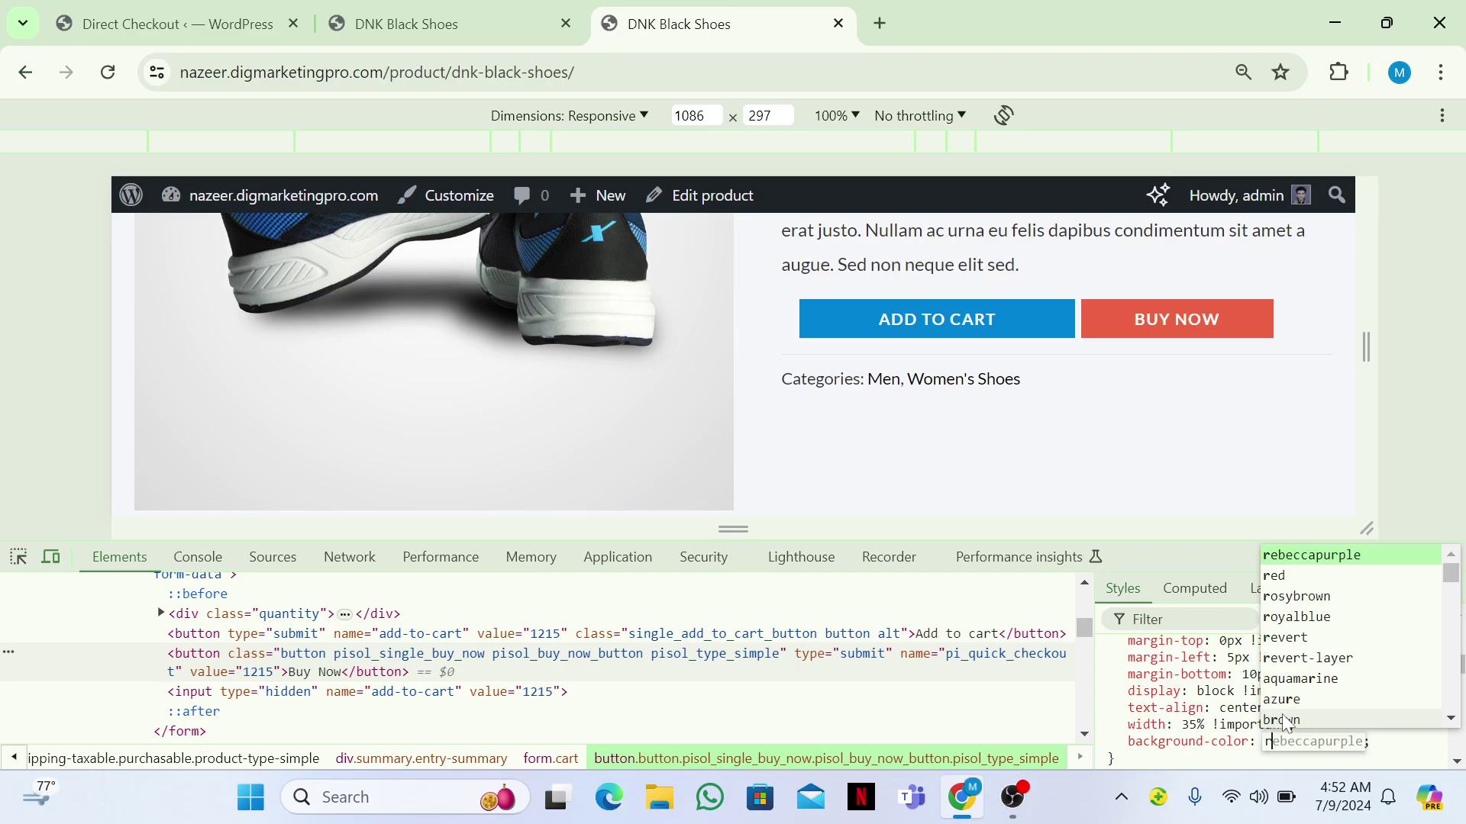
{"action": "key", "text": "BackSpace"}
{"action": "key", "text": "BackSpace"}
{"action": "key", "text": "BackSpace"}
{"action": "key", "text": "BackSpace"}
{"action": "key", "text": "BackSpace"}
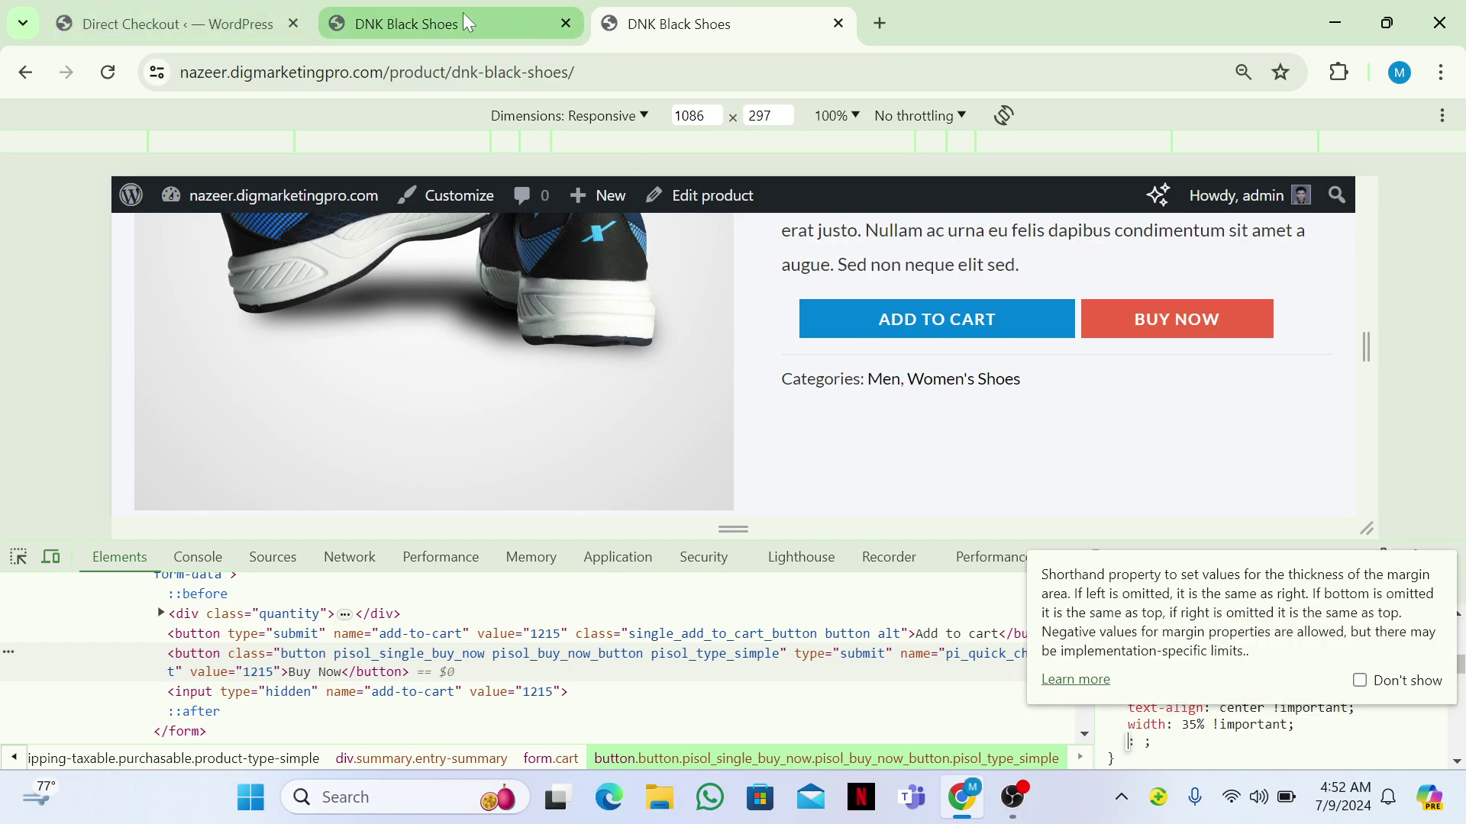
Step: Switch to the Direct Checkout plugin settings and look through the basic and Add To Cart settings for a button colour option
{"action": "mouse_move", "coordinate": [468, 23]}
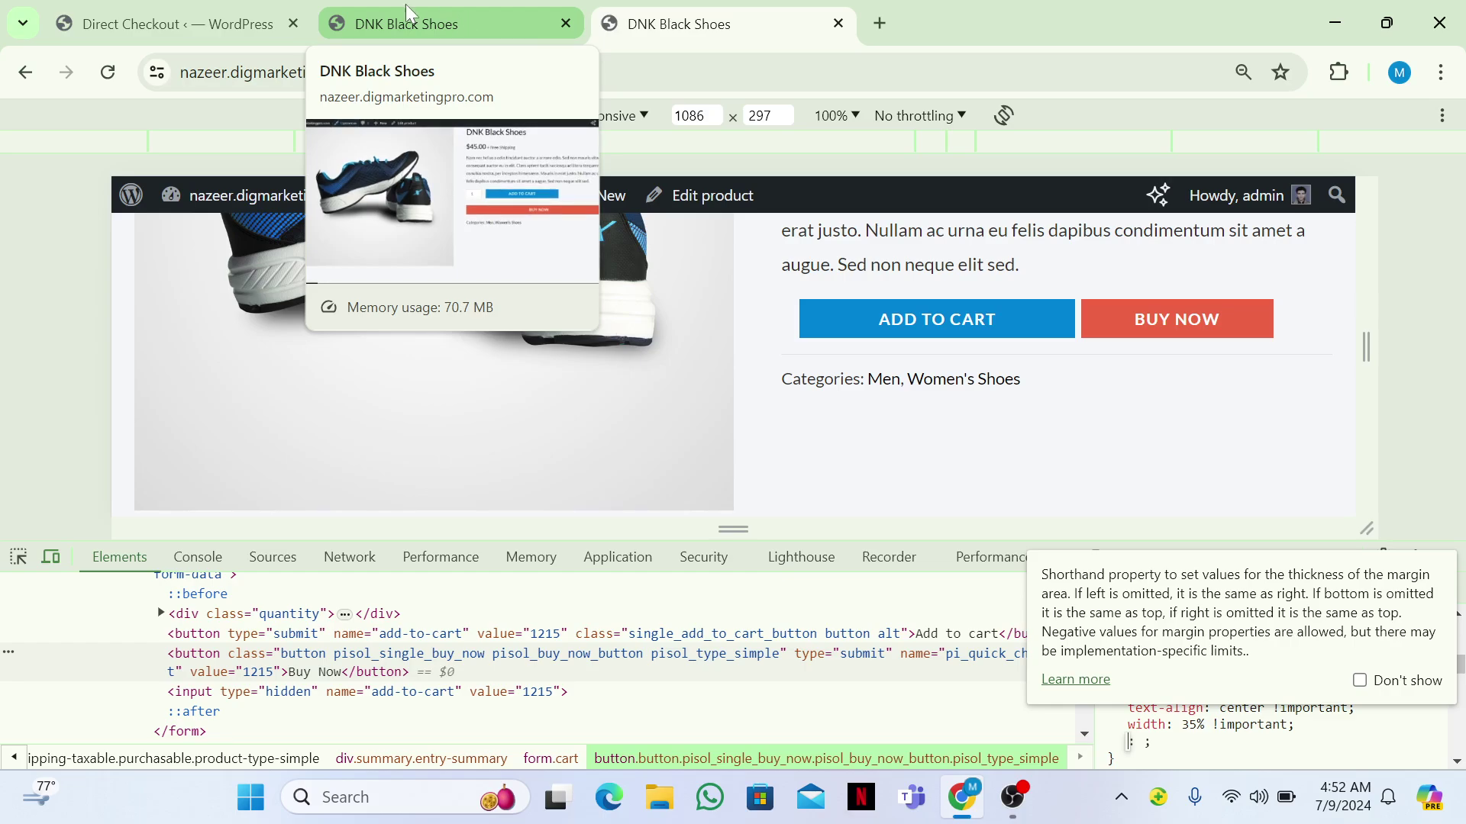
{"action": "mouse_move", "coordinate": [246, 8]}
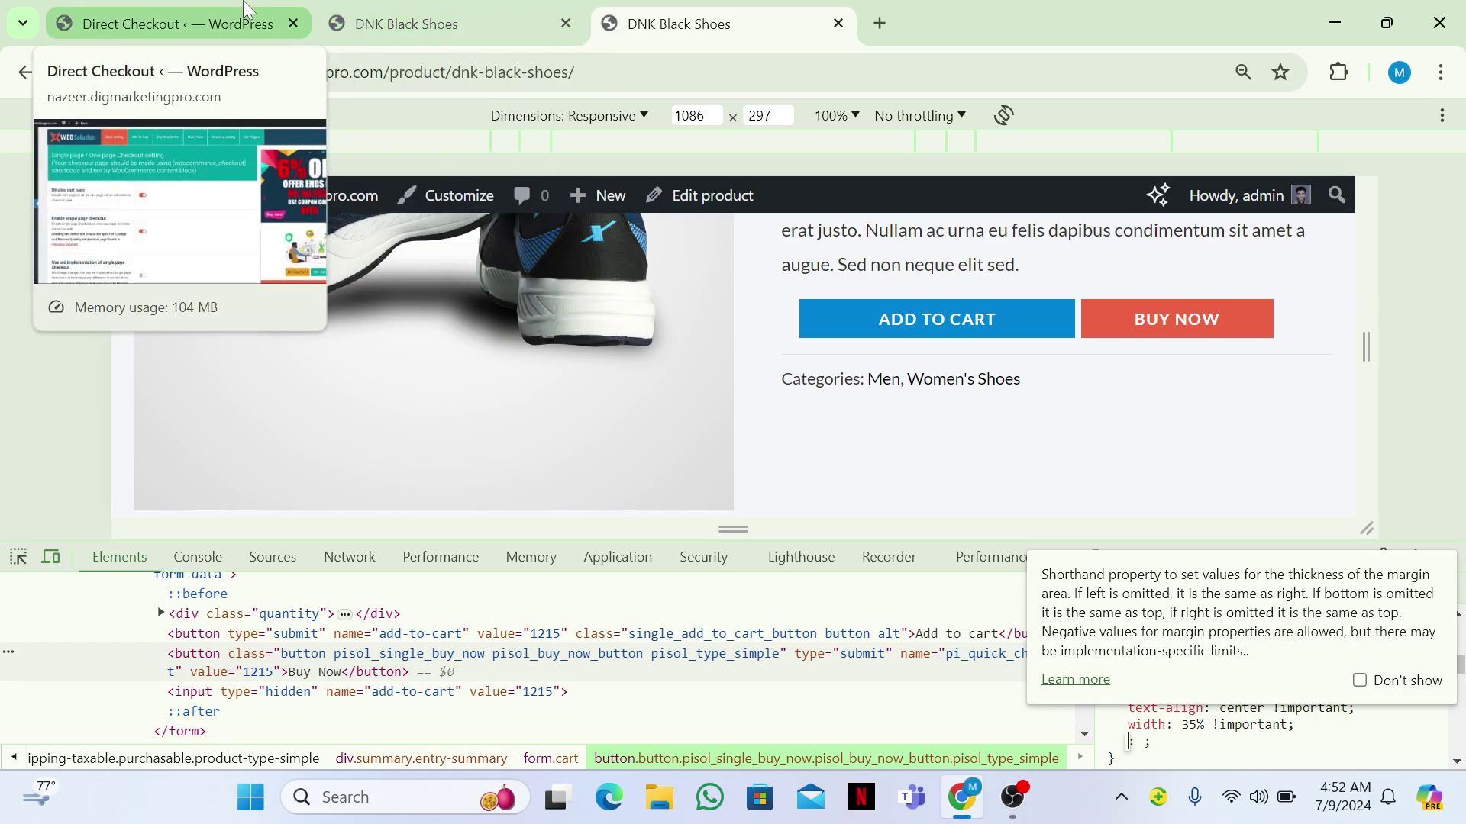
{"action": "left_click", "coordinate": [246, 9]}
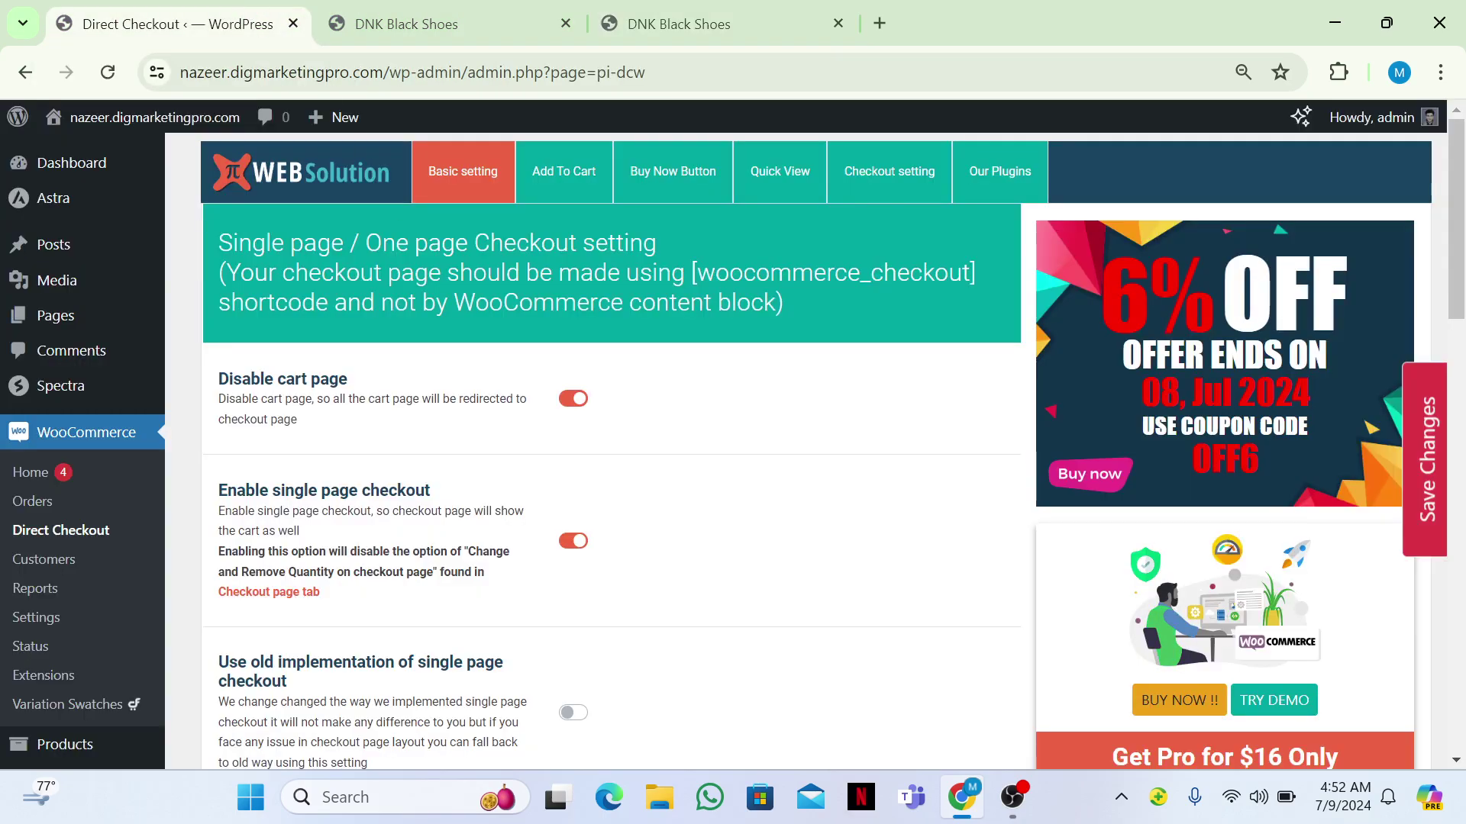
{"action": "scroll", "coordinate": [611, 450], "scroll_direction": "down", "scroll_amount": 12}
{"action": "scroll", "coordinate": [610, 450], "scroll_direction": "up", "scroll_amount": 2}
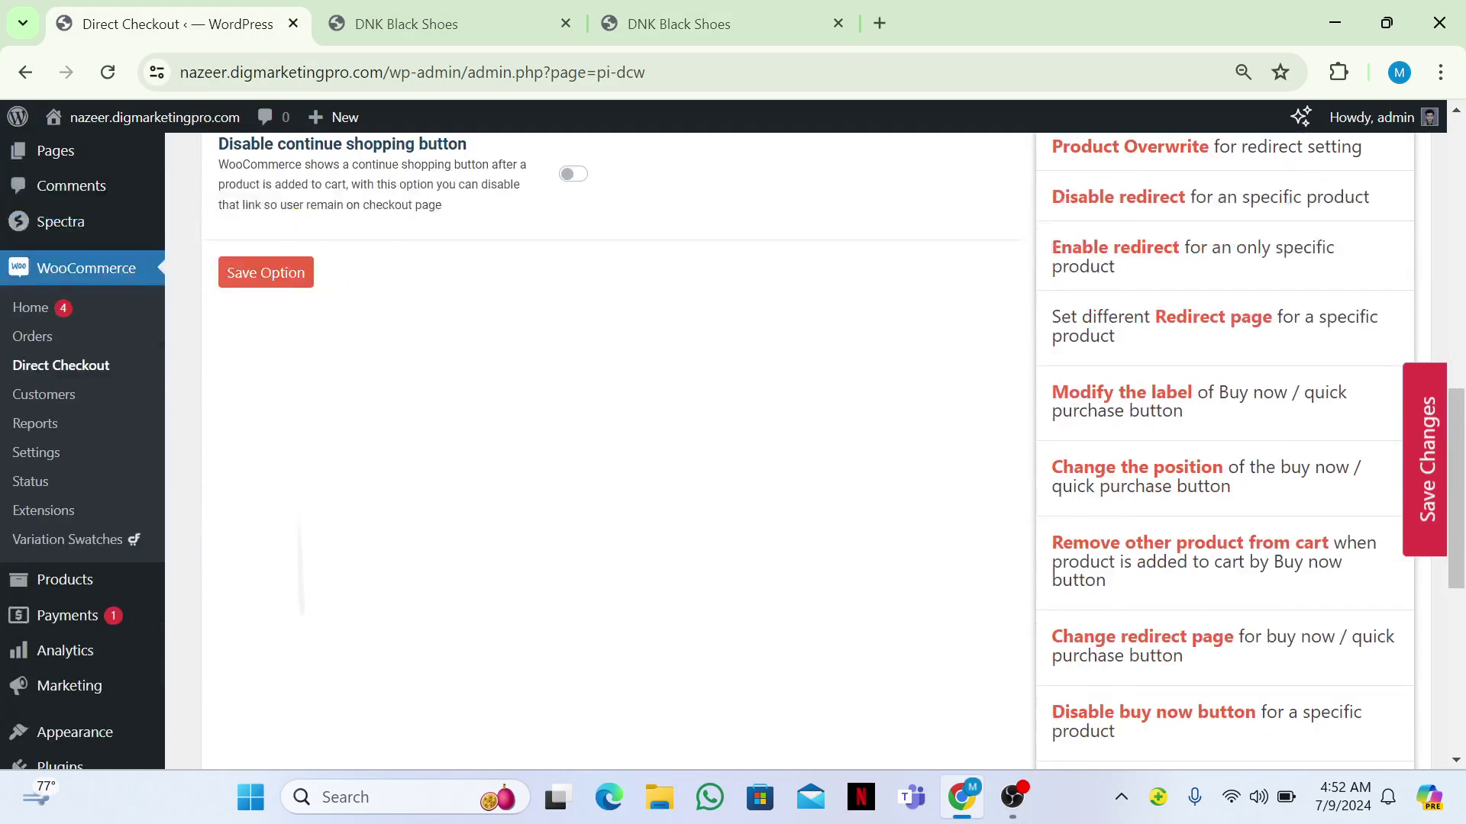
{"action": "scroll", "coordinate": [610, 451], "scroll_direction": "up", "scroll_amount": 15}
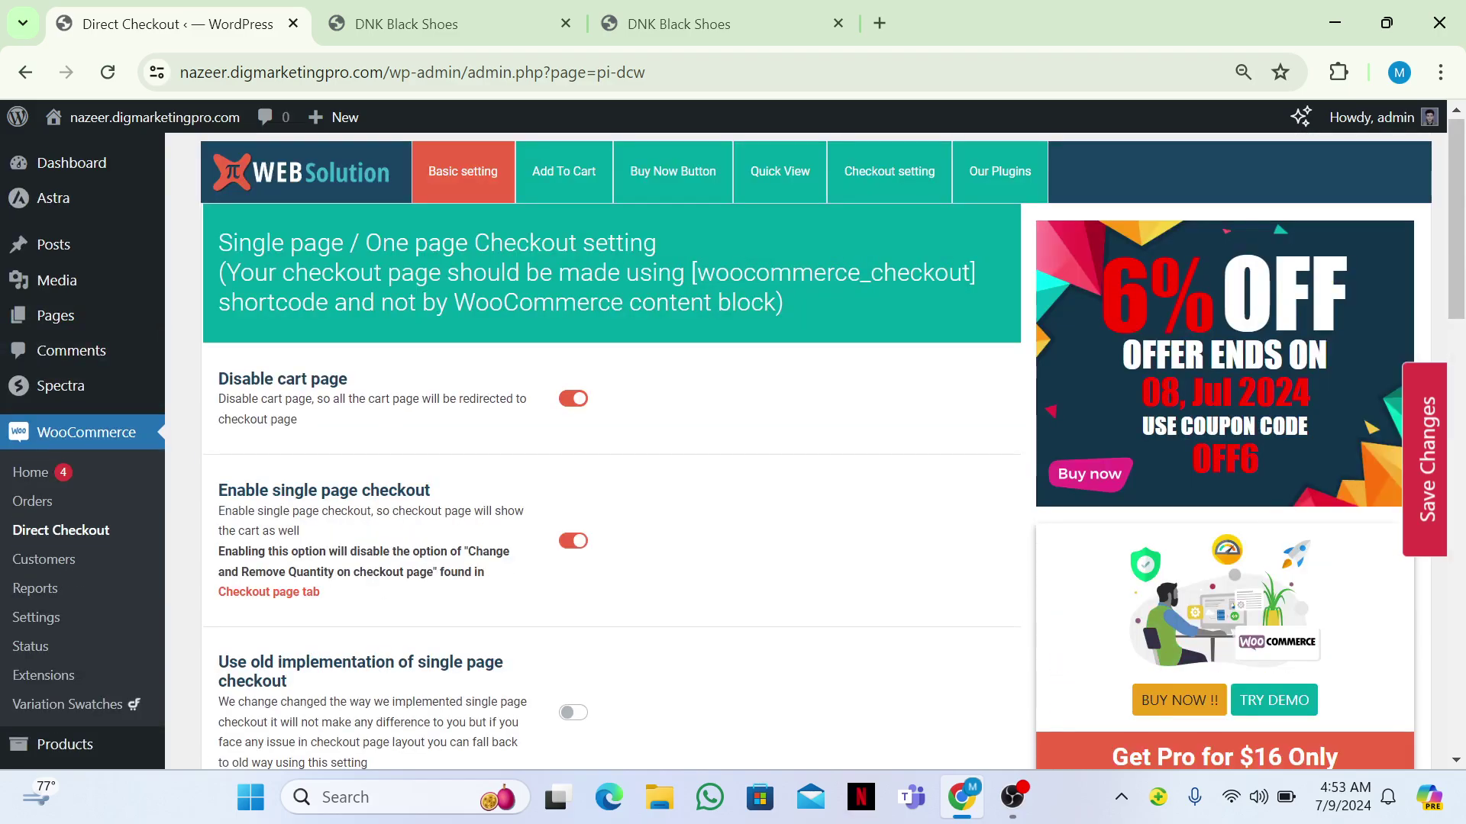
{"action": "left_click", "coordinate": [563, 171]}
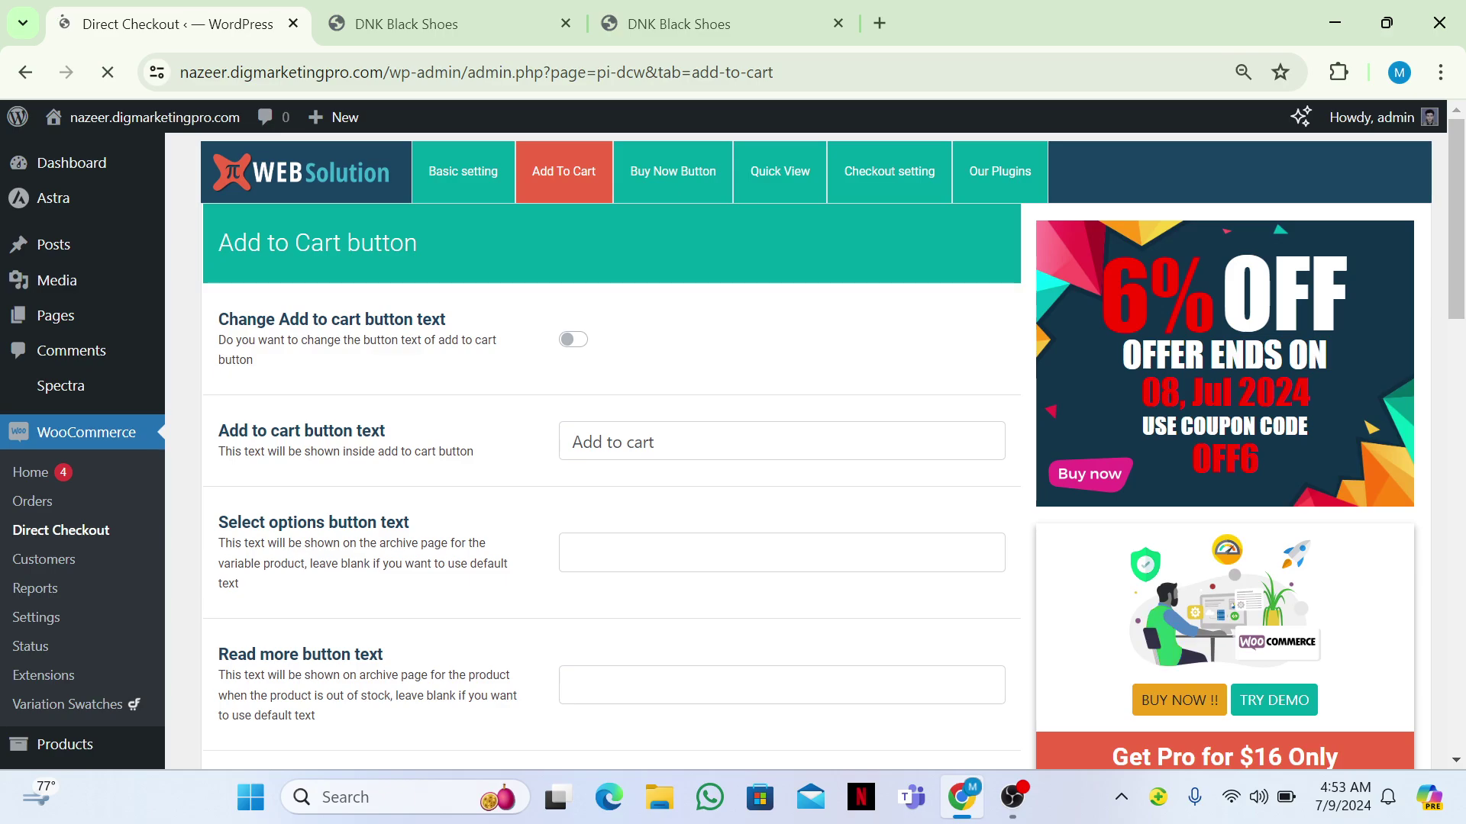
{"action": "scroll", "coordinate": [611, 450], "scroll_direction": "down", "scroll_amount": 5}
{"action": "scroll", "coordinate": [611, 450], "scroll_direction": "up", "scroll_amount": 5}
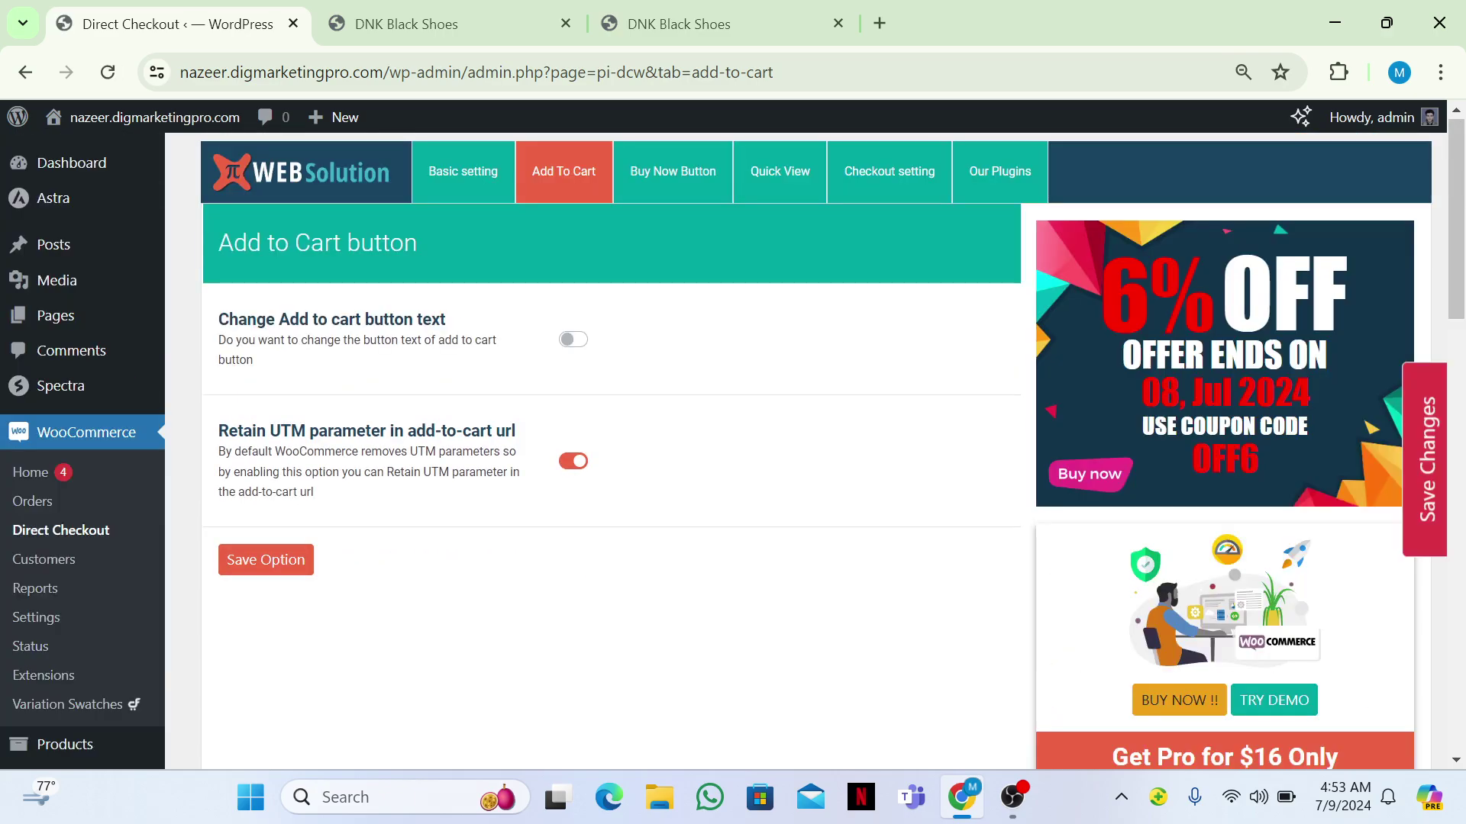
Step: Set the background color in the plugin's Buy Now button design settings to purple (#9e36c1), and save the options
{"action": "left_click", "coordinate": [671, 171]}
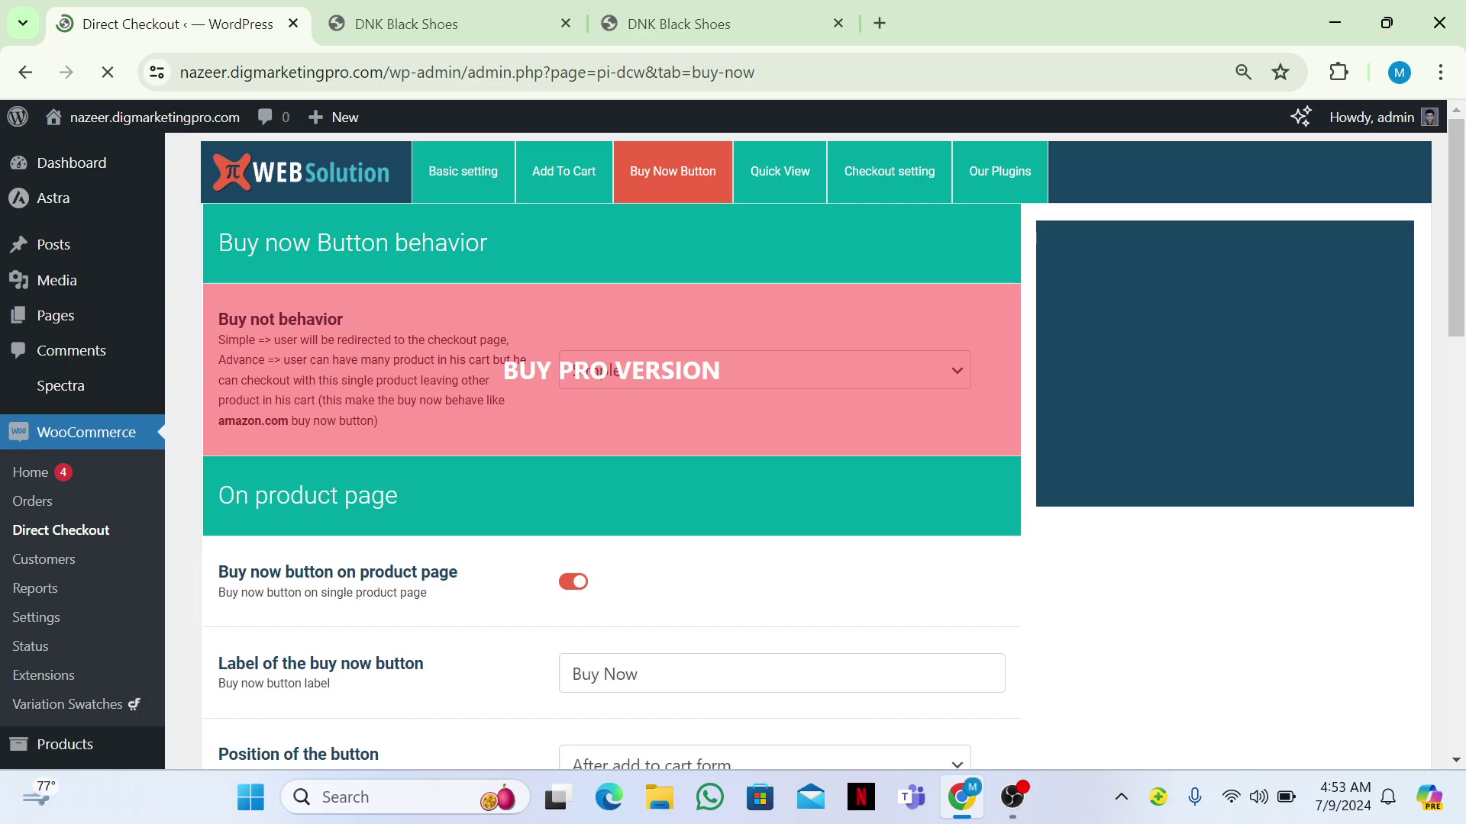
{"action": "scroll", "coordinate": [611, 450], "scroll_direction": "down", "scroll_amount": 4}
{"action": "scroll", "coordinate": [611, 450], "scroll_direction": "down", "scroll_amount": 8}
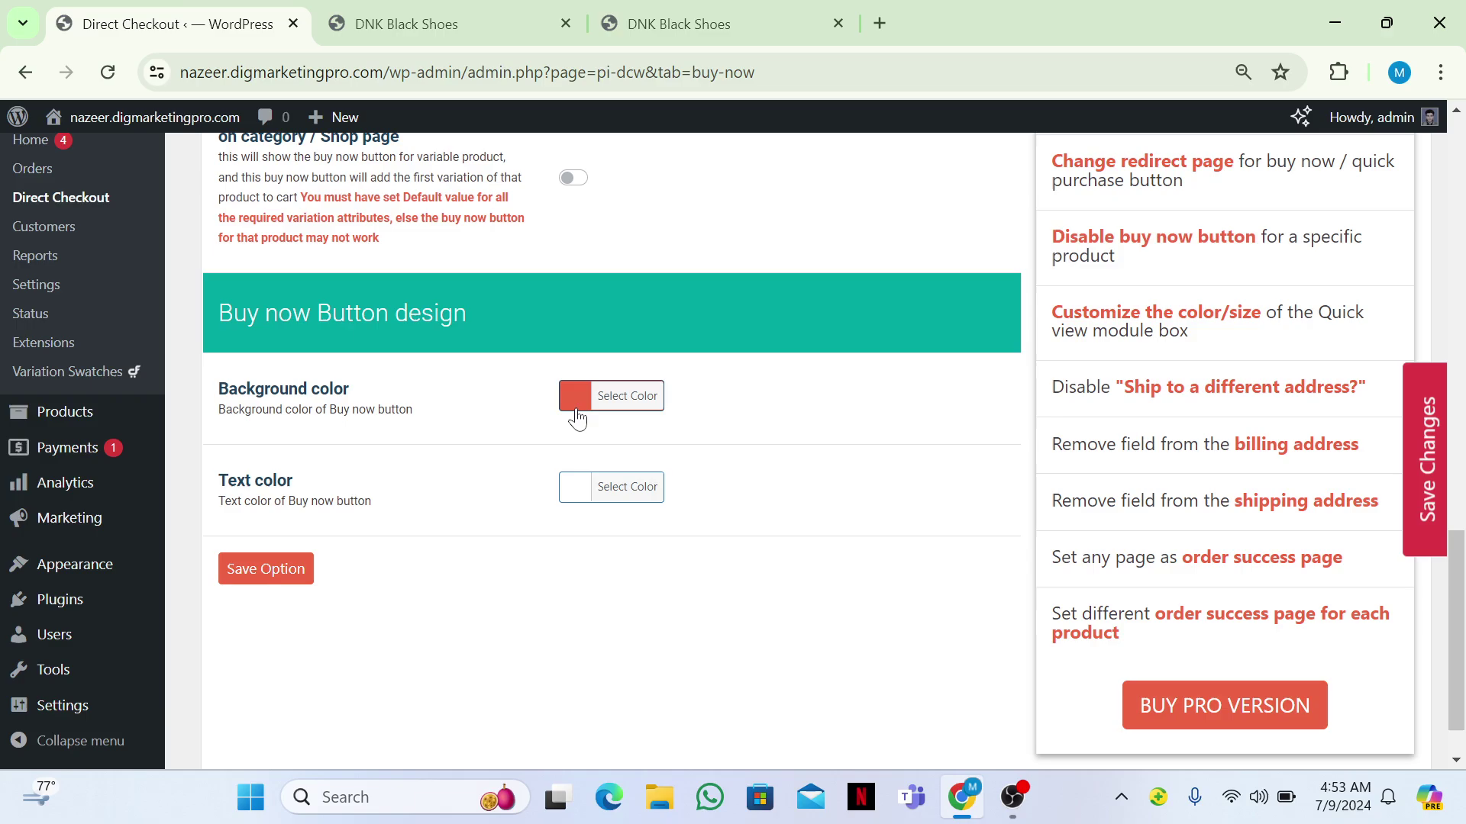
{"action": "left_click", "coordinate": [576, 412]}
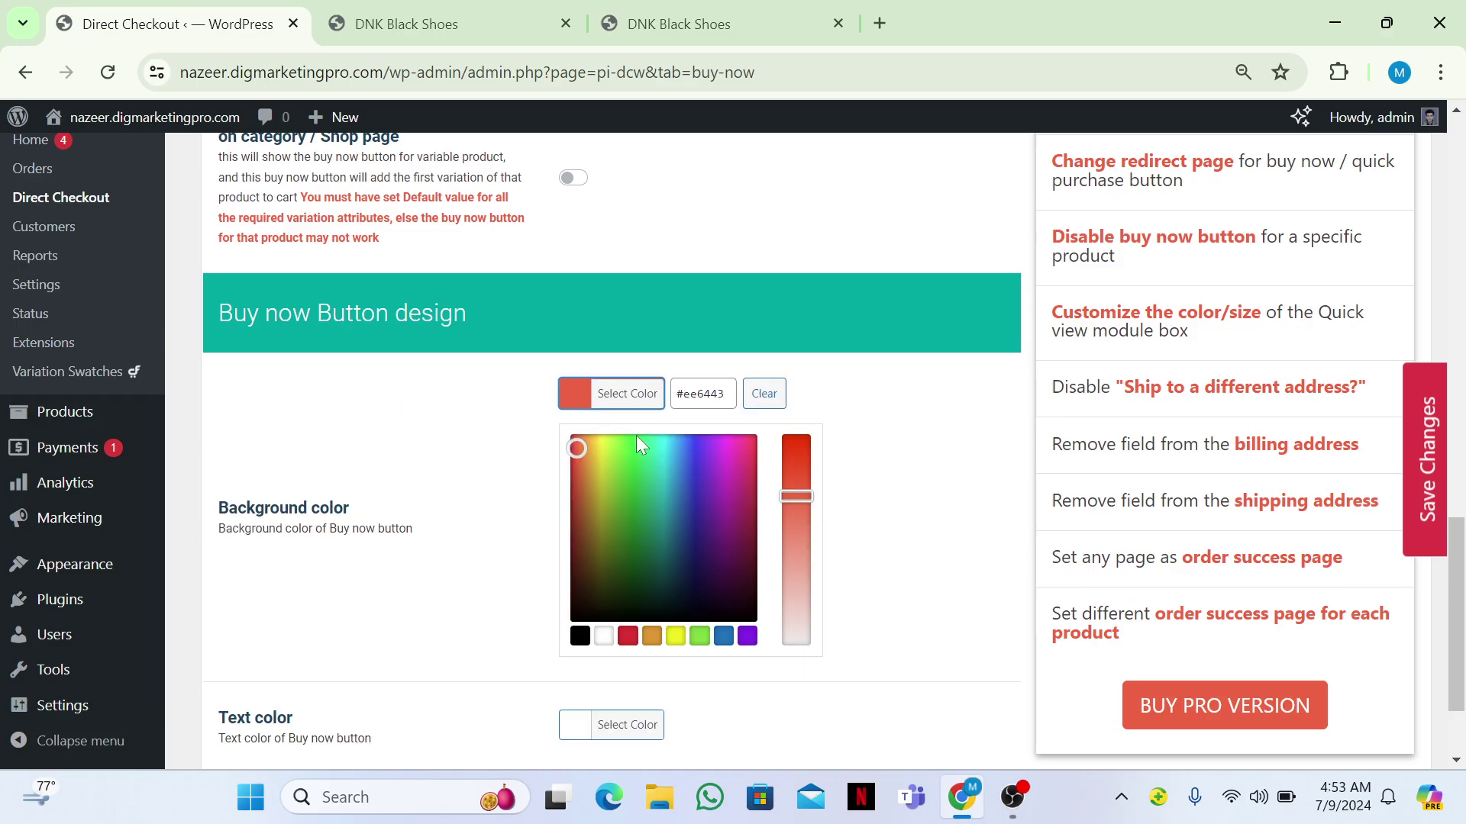
{"action": "left_click", "coordinate": [719, 481]}
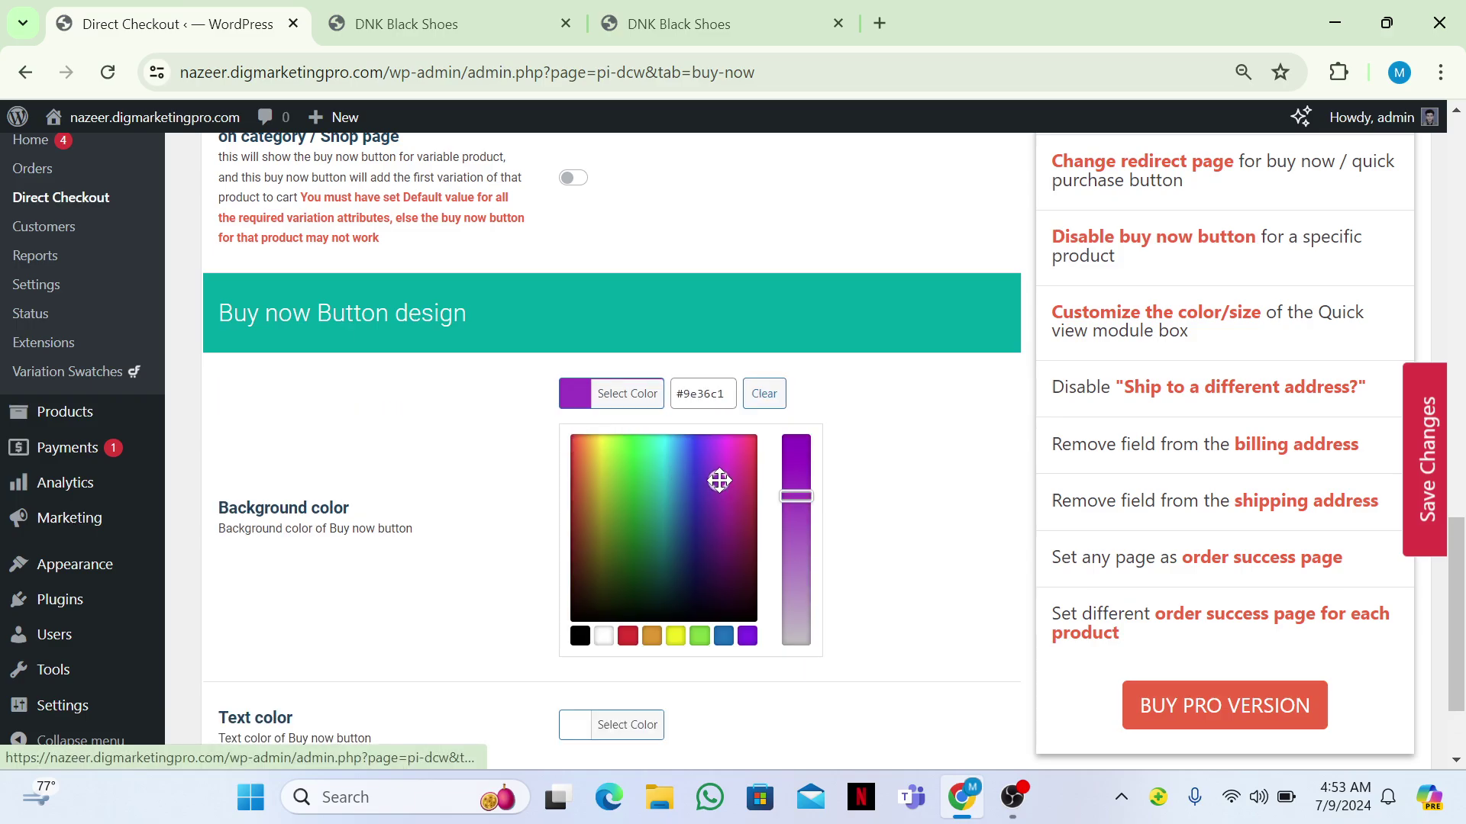
{"action": "scroll", "coordinate": [719, 481], "scroll_direction": "down", "scroll_amount": 2}
{"action": "left_click", "coordinate": [262, 670]}
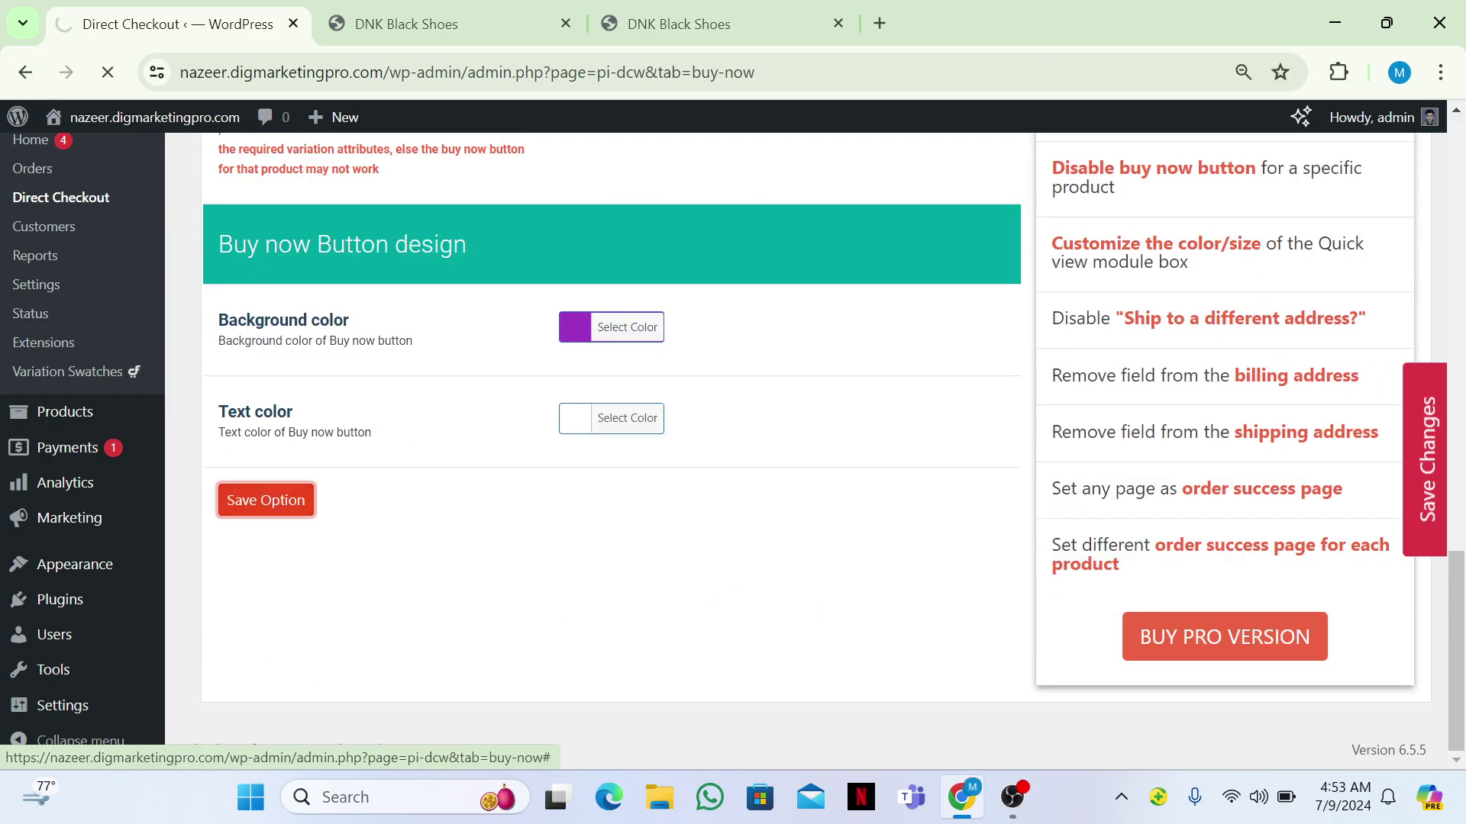
Step: Return to the DNK Black Shoes page, close the developer tools, reload the page and check the Buy Now button's colour
{"action": "key", "text": "Escape"}
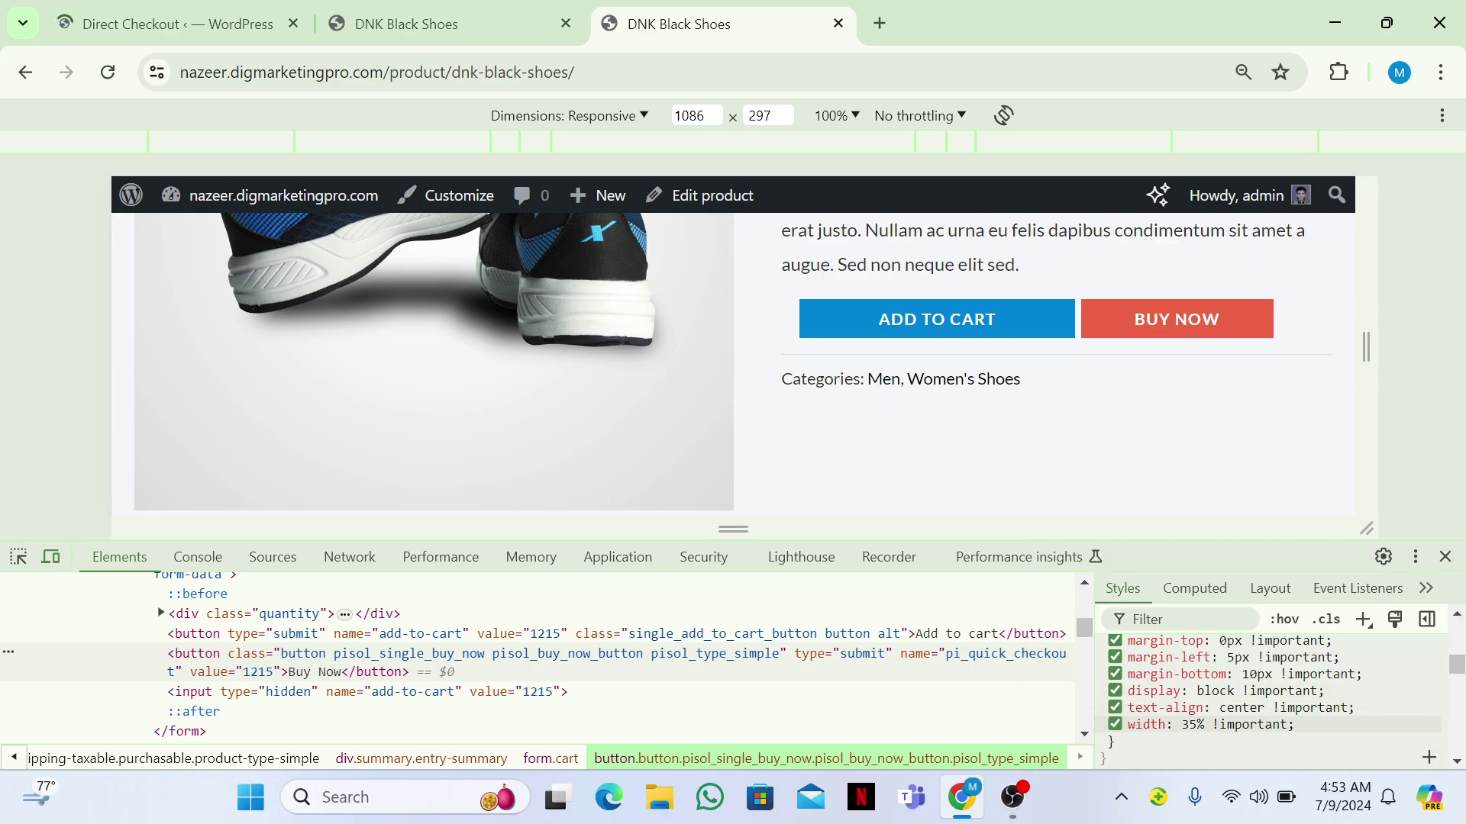
{"action": "left_click", "coordinate": [1445, 557]}
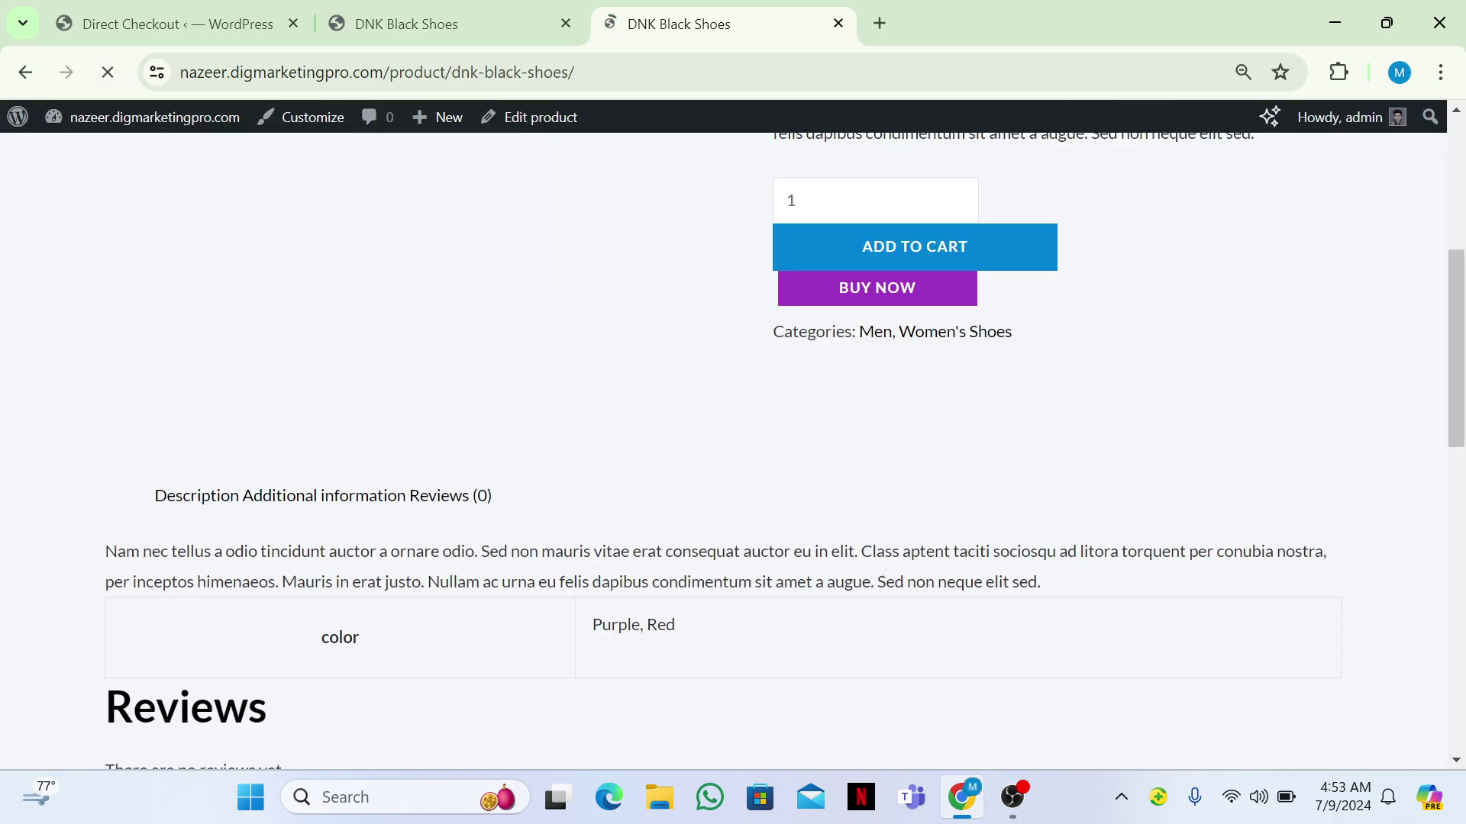
{"action": "scroll", "coordinate": [722, 451], "scroll_direction": "up", "scroll_amount": 3}
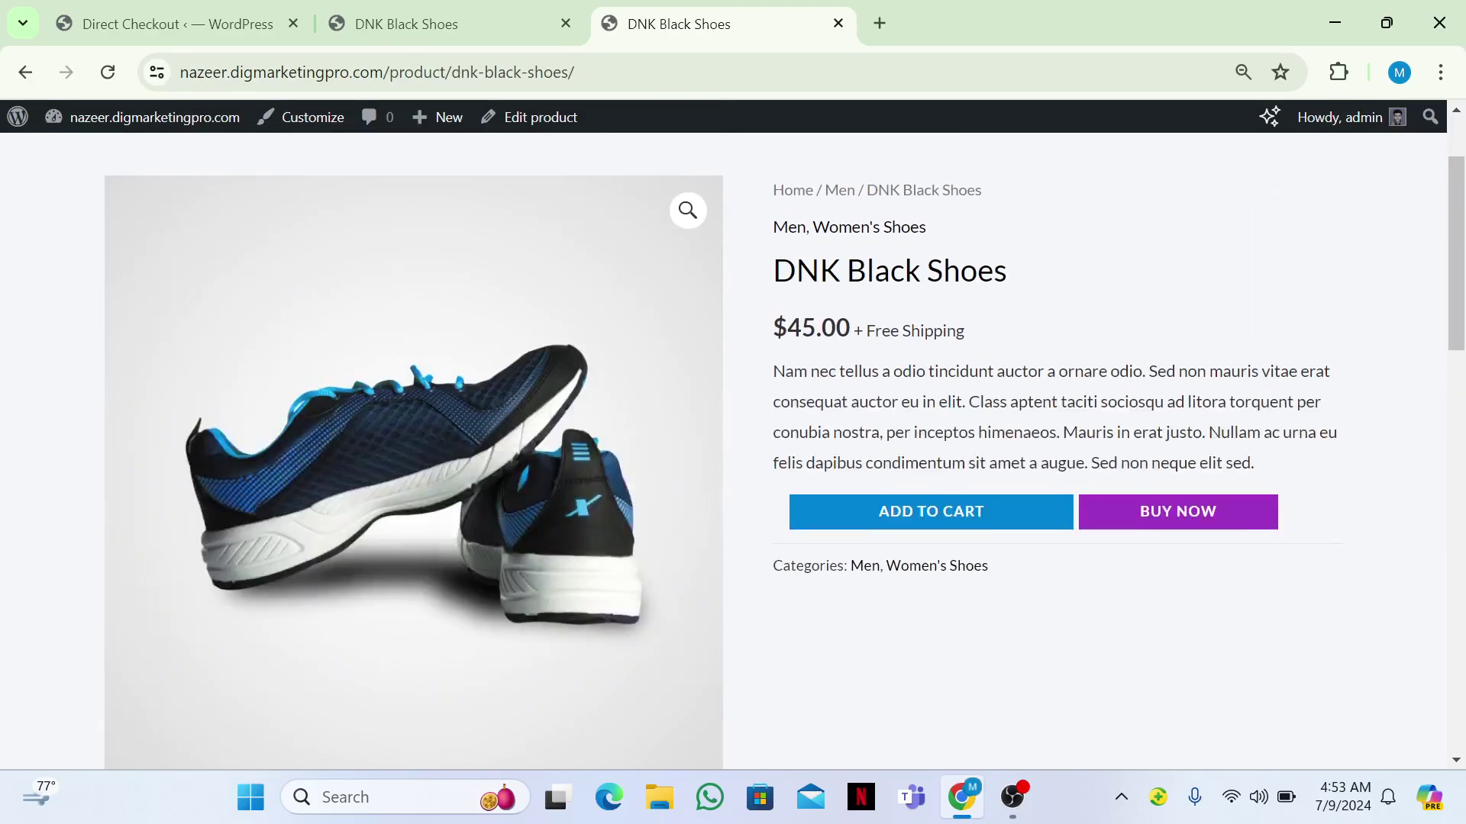
{"action": "scroll", "coordinate": [723, 451], "scroll_direction": "down", "scroll_amount": 1}
{"action": "scroll", "coordinate": [722, 450], "scroll_direction": "up", "scroll_amount": 1}
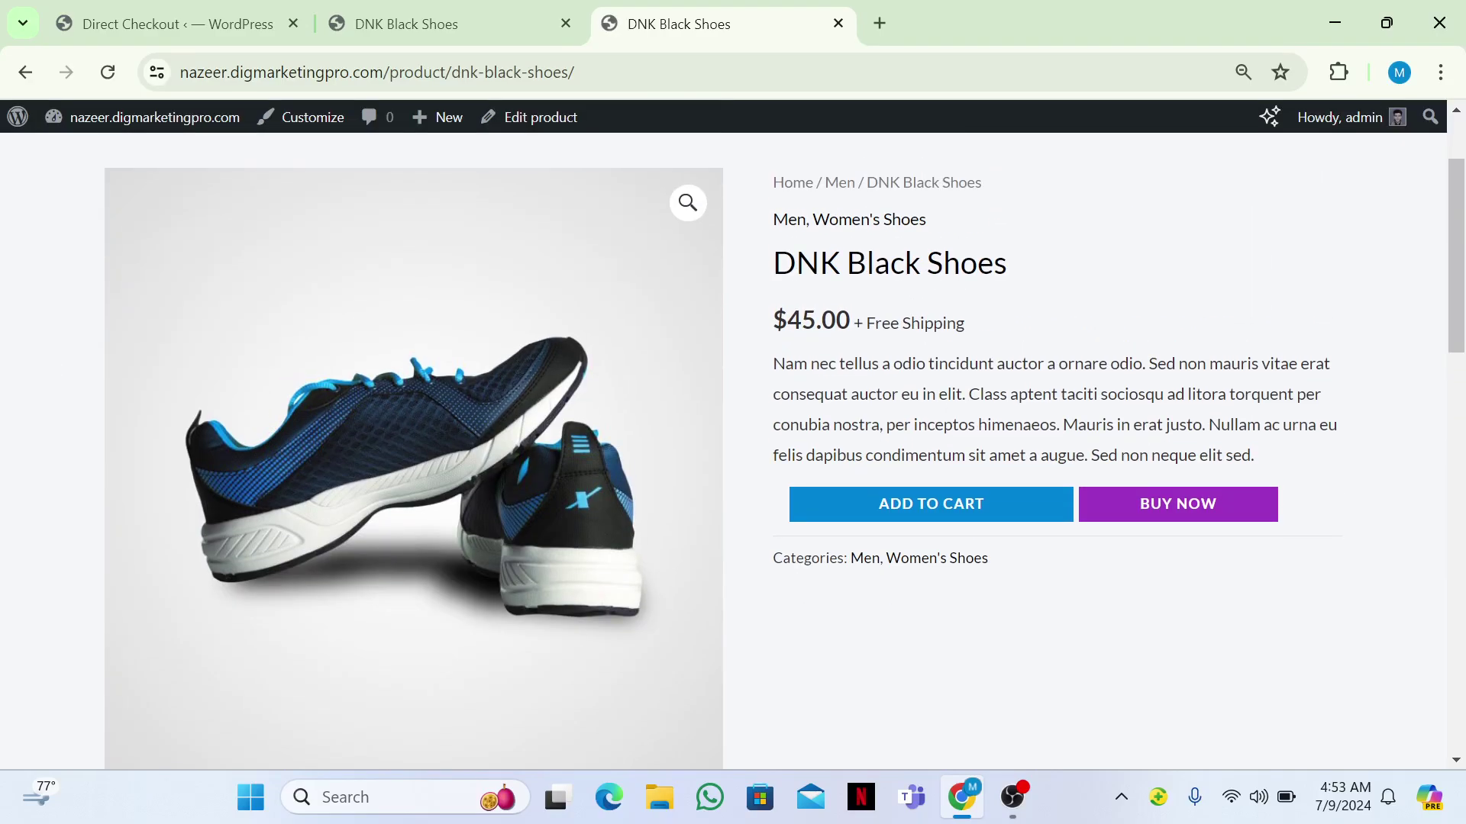